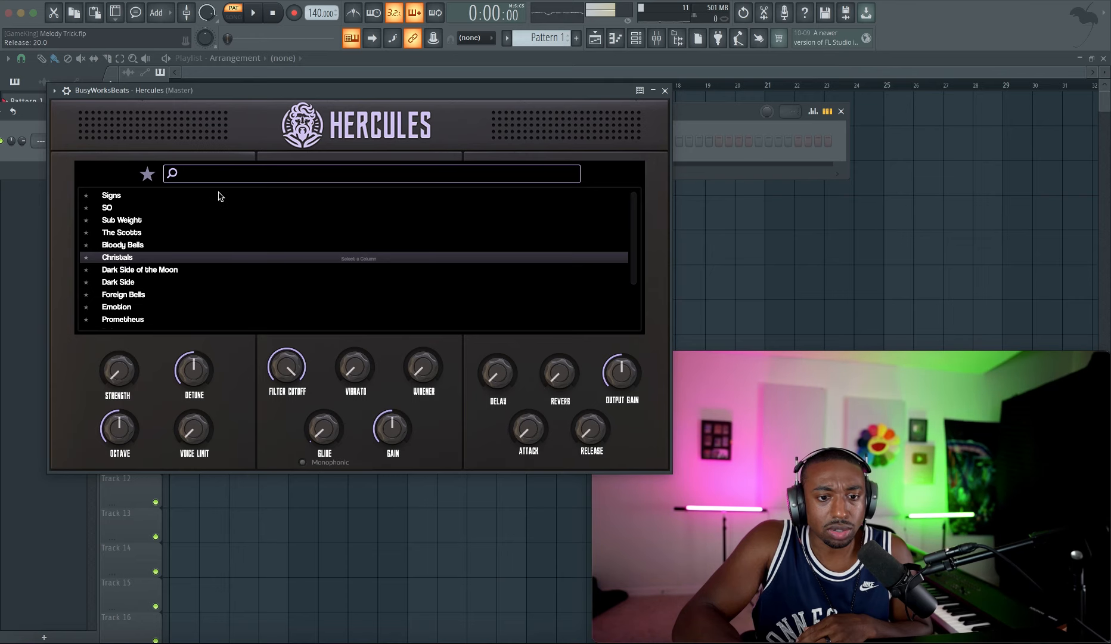
- Browse the Bells presets in Hercules's Core Library, with the favourites filter off, and close the plugin
left_click(147, 174)
left_click(284, 207)
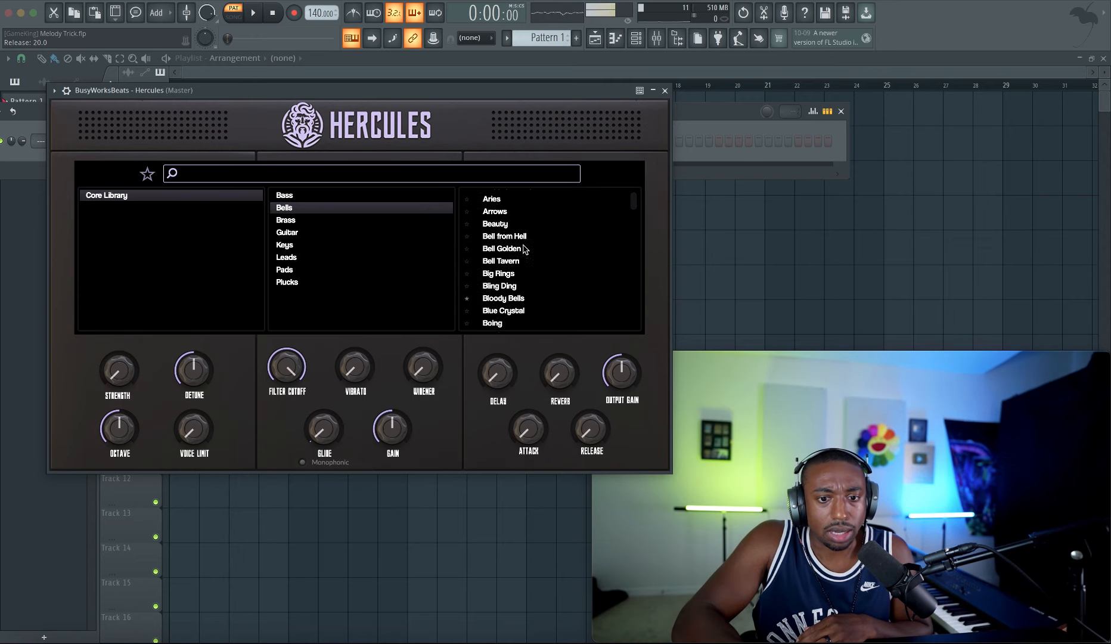
scroll(525, 254, "down", 1)
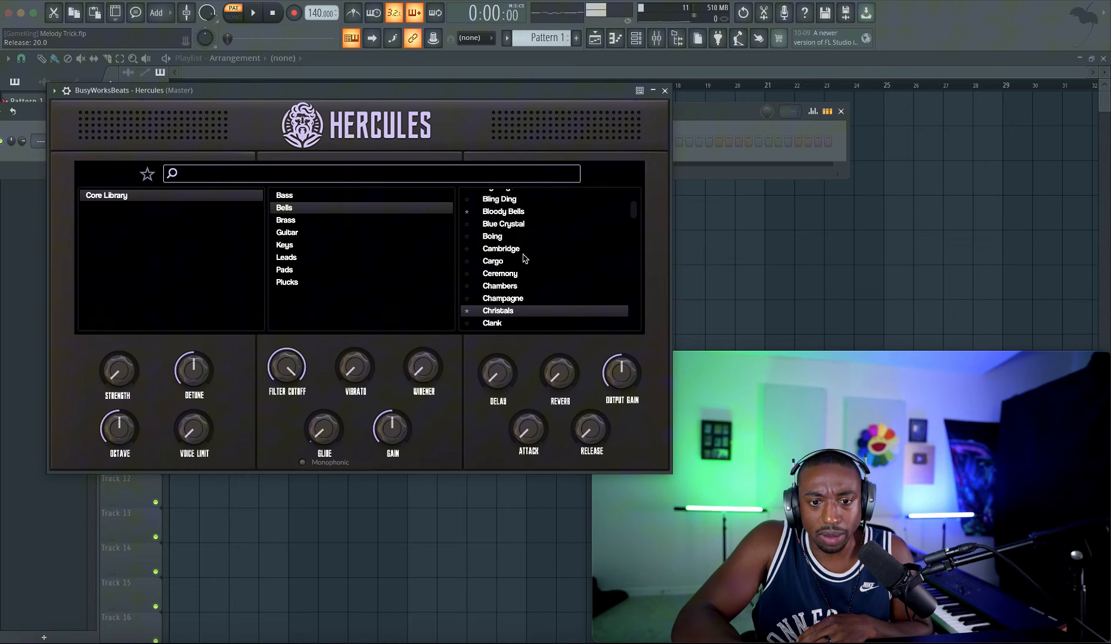
left_click(665, 91)
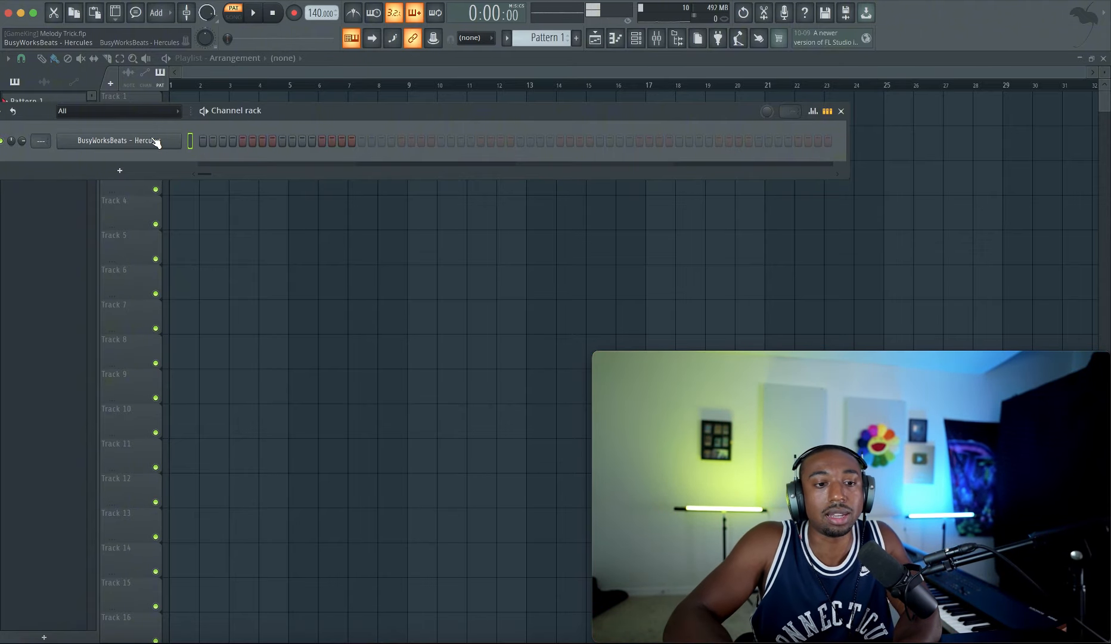
- Open the piano roll for the Hercules channel and draw a one-bar C4 note at the start of bar 1
right_click(156, 141)
left_click(205, 139)
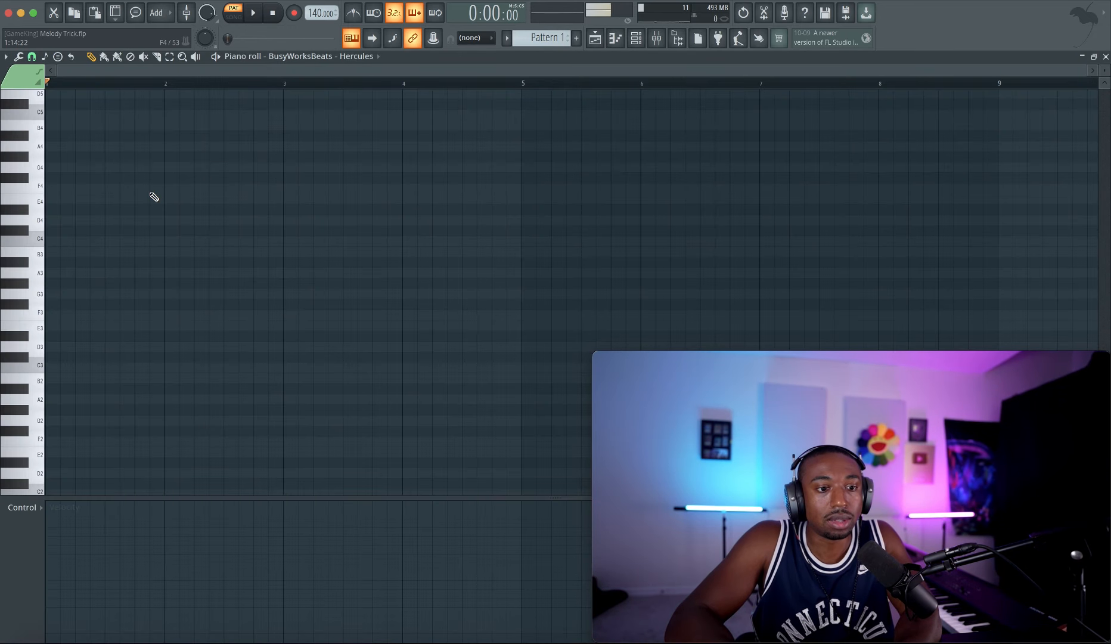
scroll(297, 203, "down", 3)
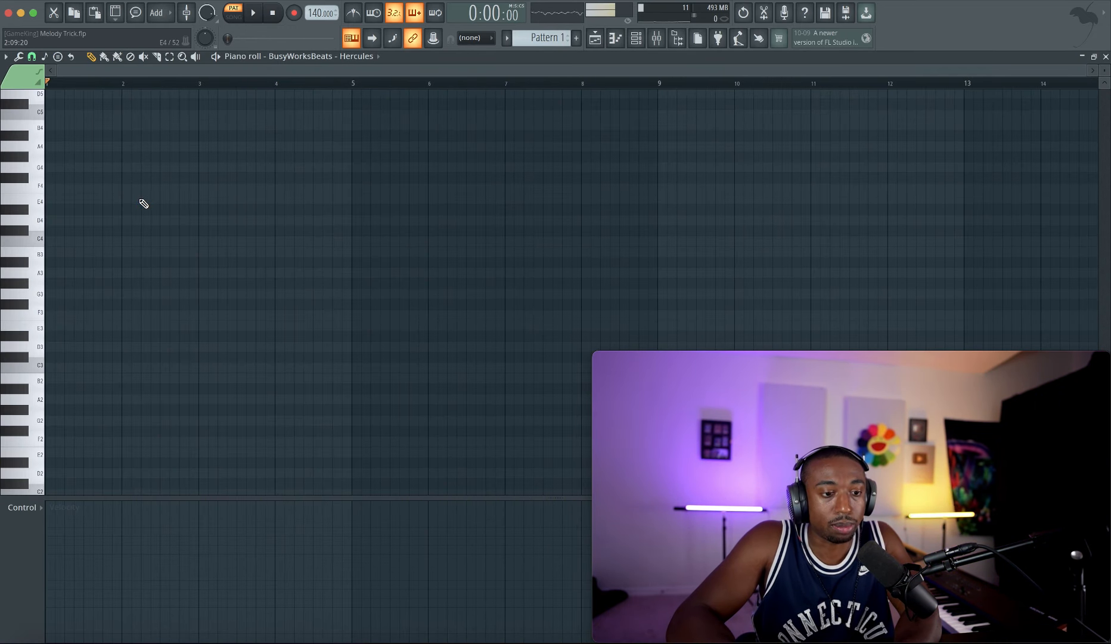
left_click_drag(77, 241, 134, 240)
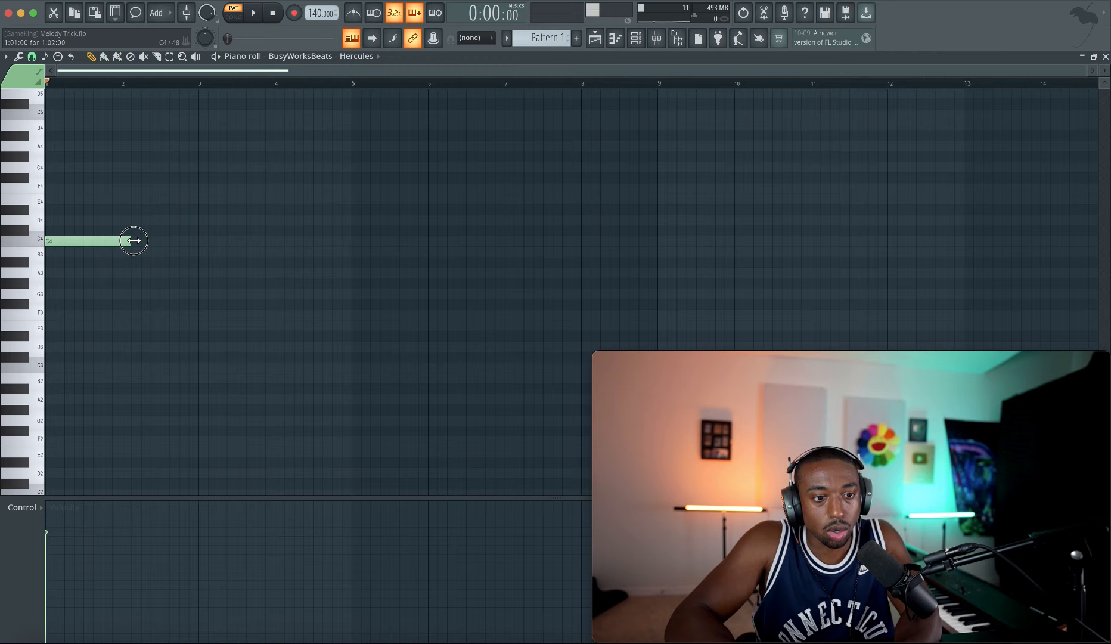
left_click(95, 239)
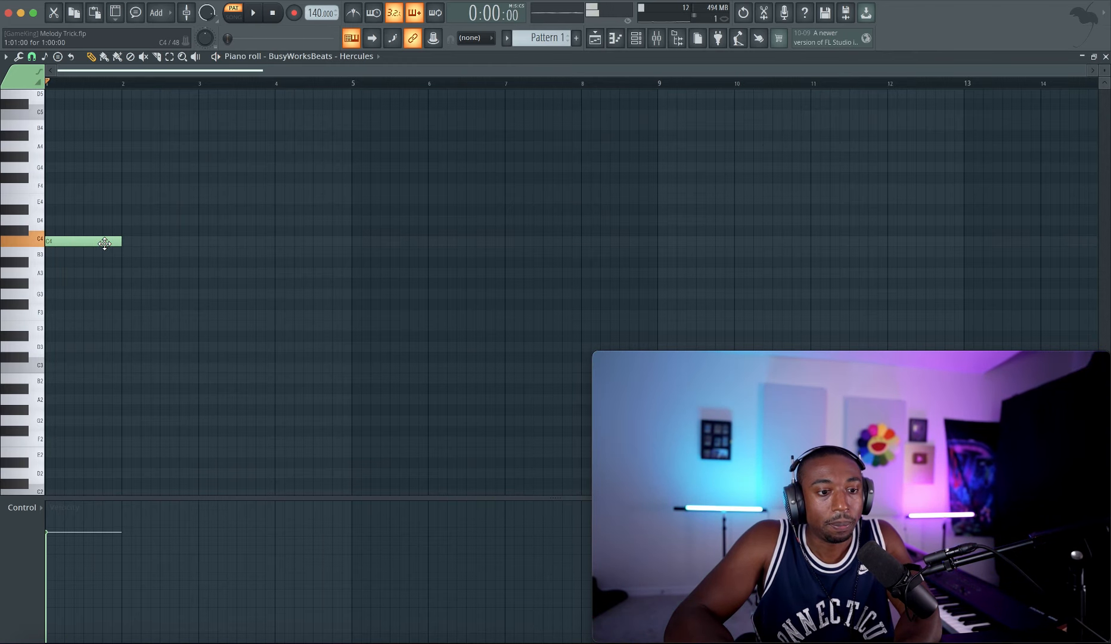
- Add a second one-bar note starting halfway through bar 1, raise it to G4 and play the two notes
left_click(94, 230)
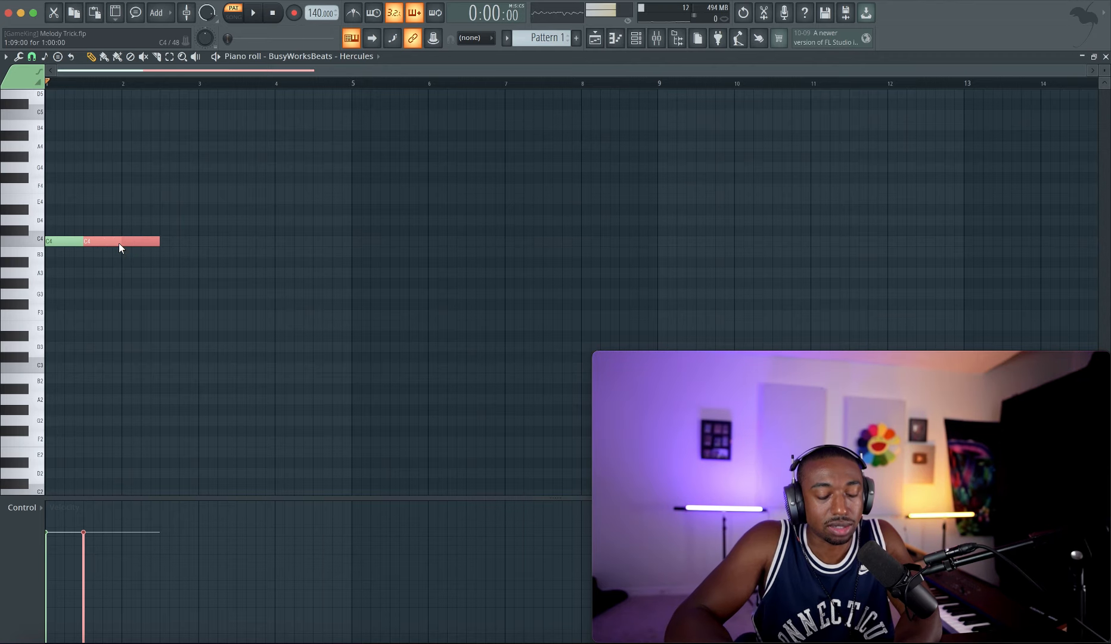
key("shift+Up")
key("shift+Up")
key("shift+Up")
key("shift+Up")
key("shift+Up")
key("shift+Up")
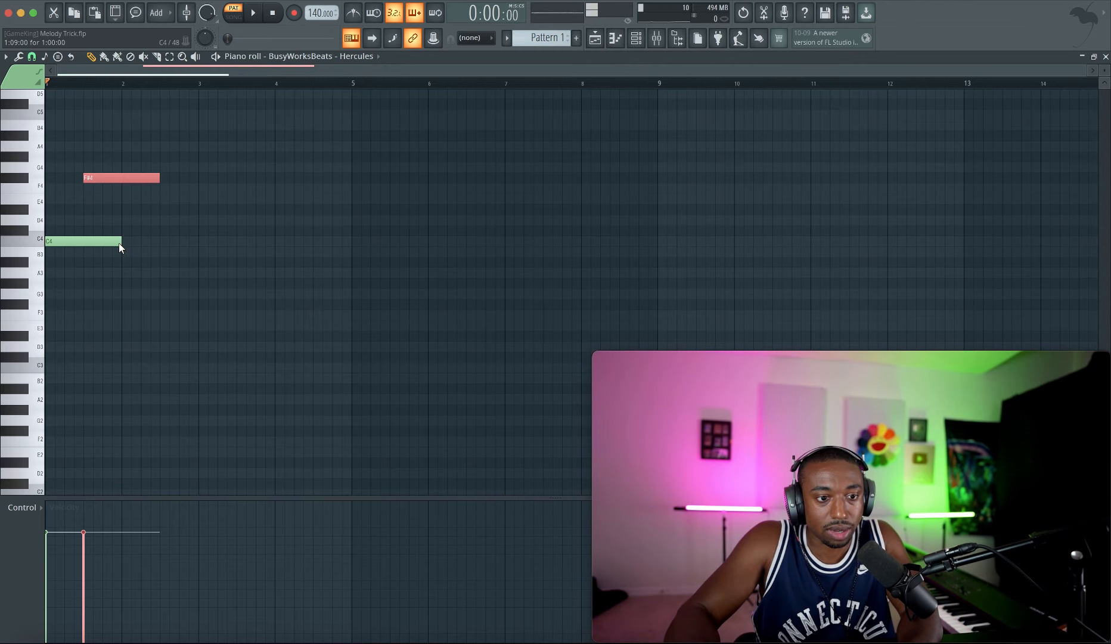
key("space")
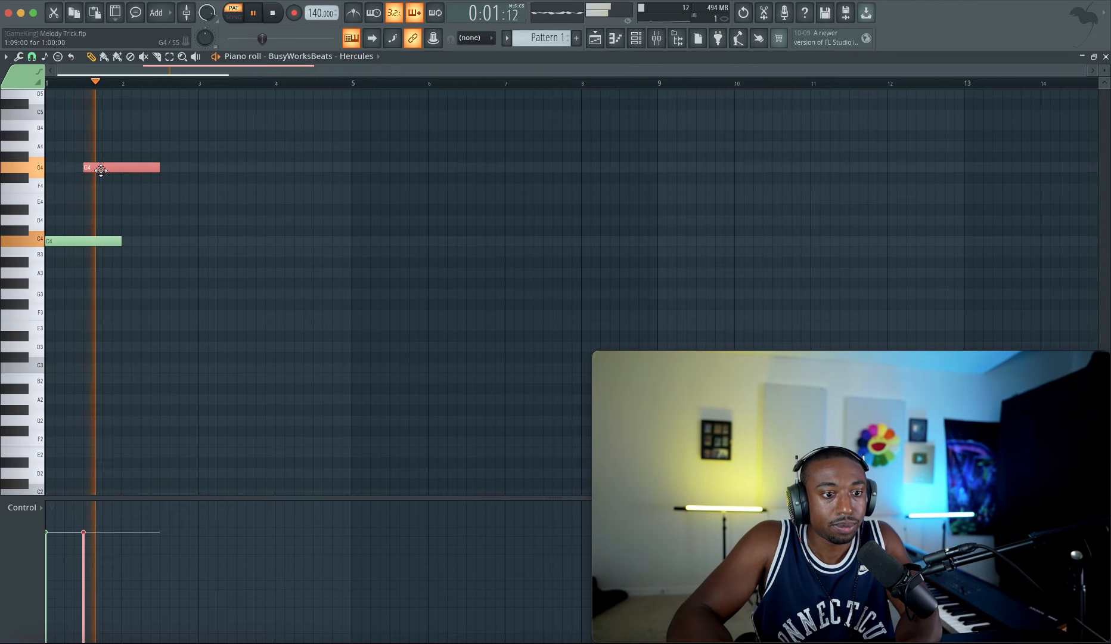
key("space")
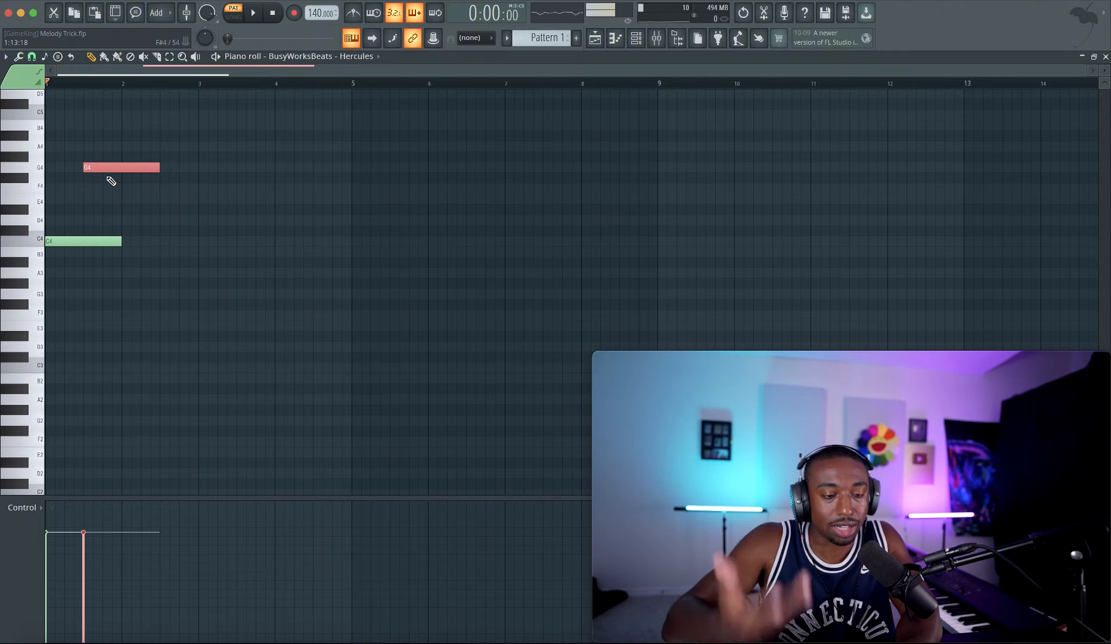
- Play the pattern and add one-bar notes G#4 at bar 2 and C5 halfway through bar 2
key("space")
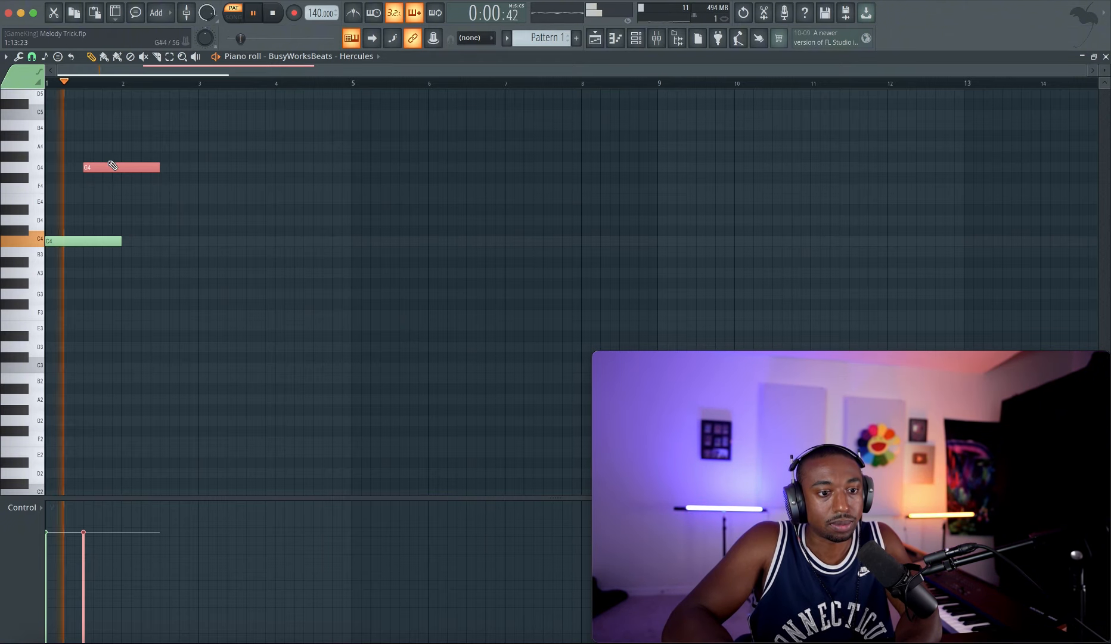
left_click(128, 157)
key("space")
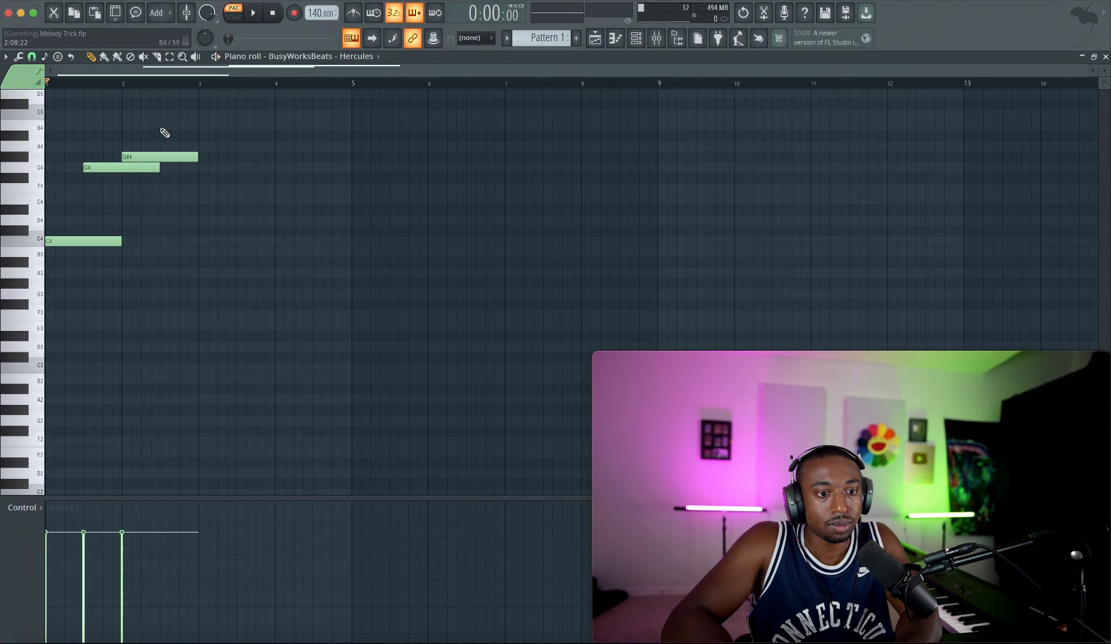
left_click_drag(162, 127, 160, 112)
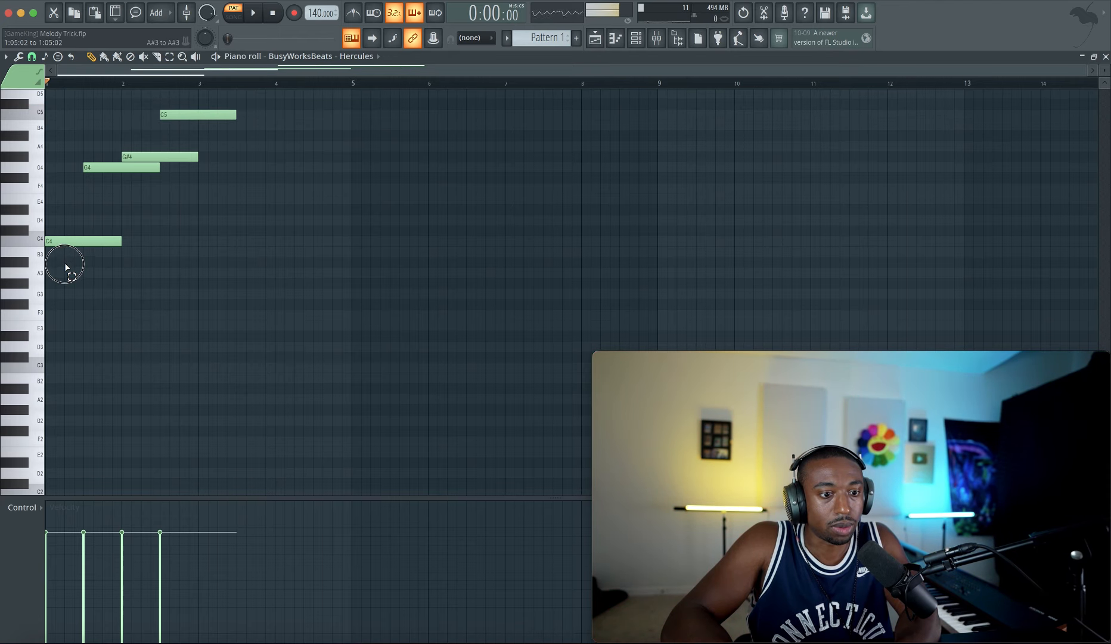
left_click_drag(66, 267, 92, 156)
left_click(114, 159)
left_click(147, 160)
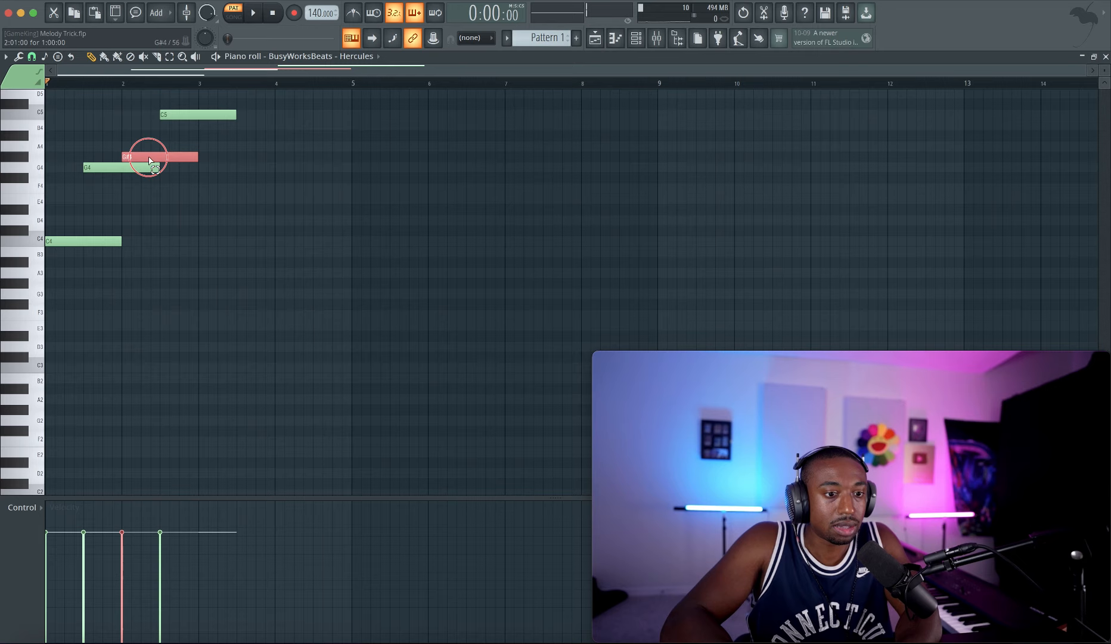
left_click(122, 168)
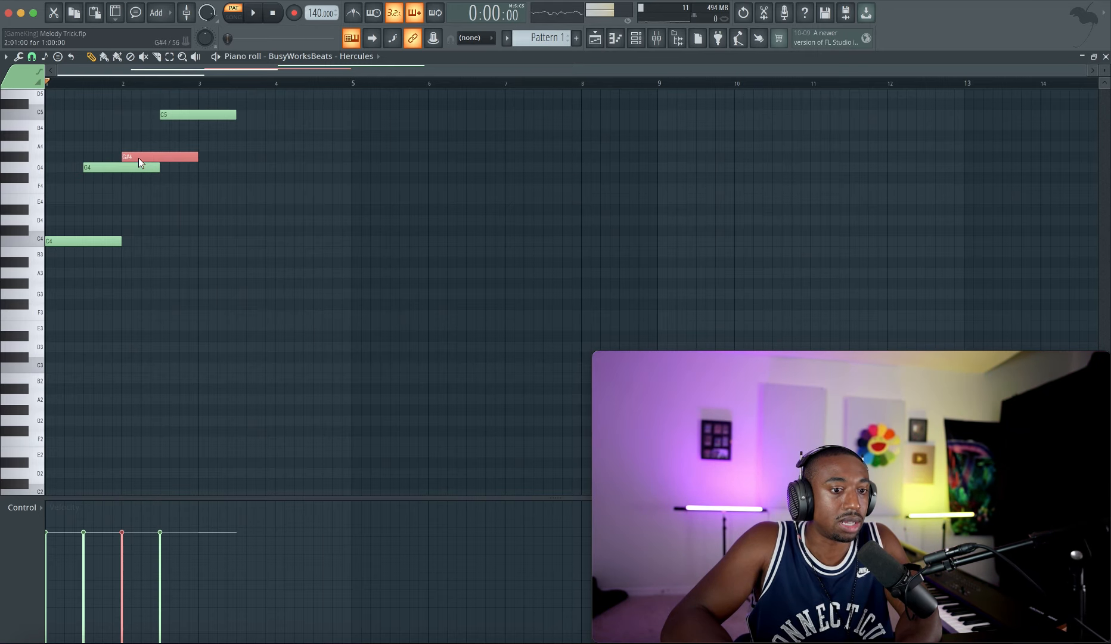
left_click(94, 239)
- During playback, extend the C5 note to bar 4 and add a one-and-a-half-bar C#5 note halfway through bar 3
key("space")
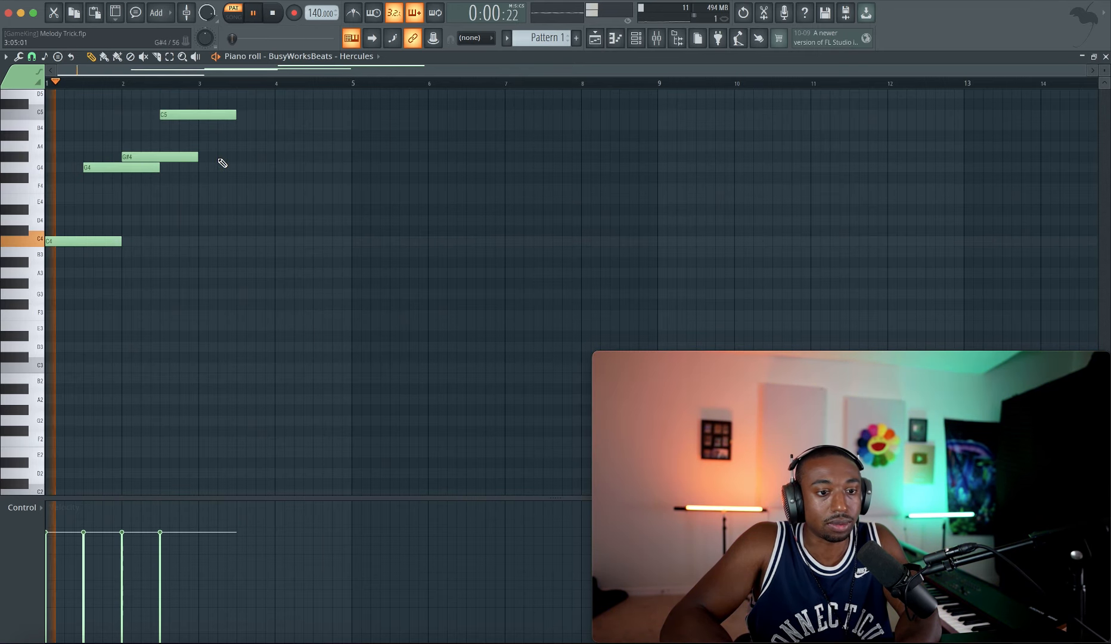
left_click_drag(233, 115, 269, 116)
left_click(251, 105)
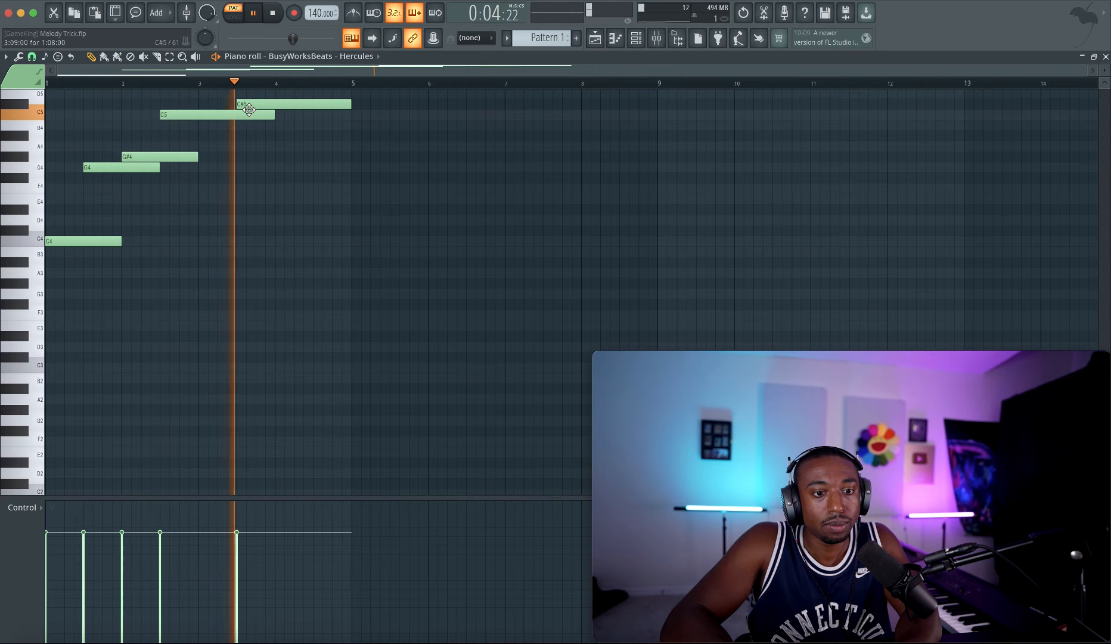
key("space")
- Add a G#4 note at bar 4 and a G4 halfway through bar 4, trimming both to end at bar 5
left_click(275, 156)
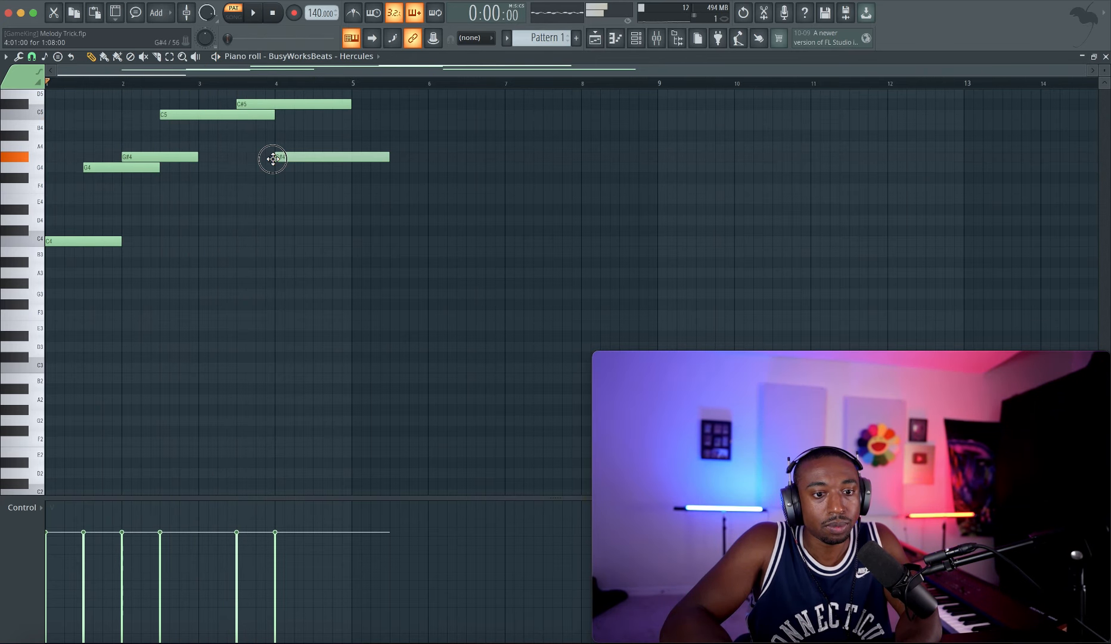
left_click(314, 167)
left_click_drag(327, 182, 263, 112)
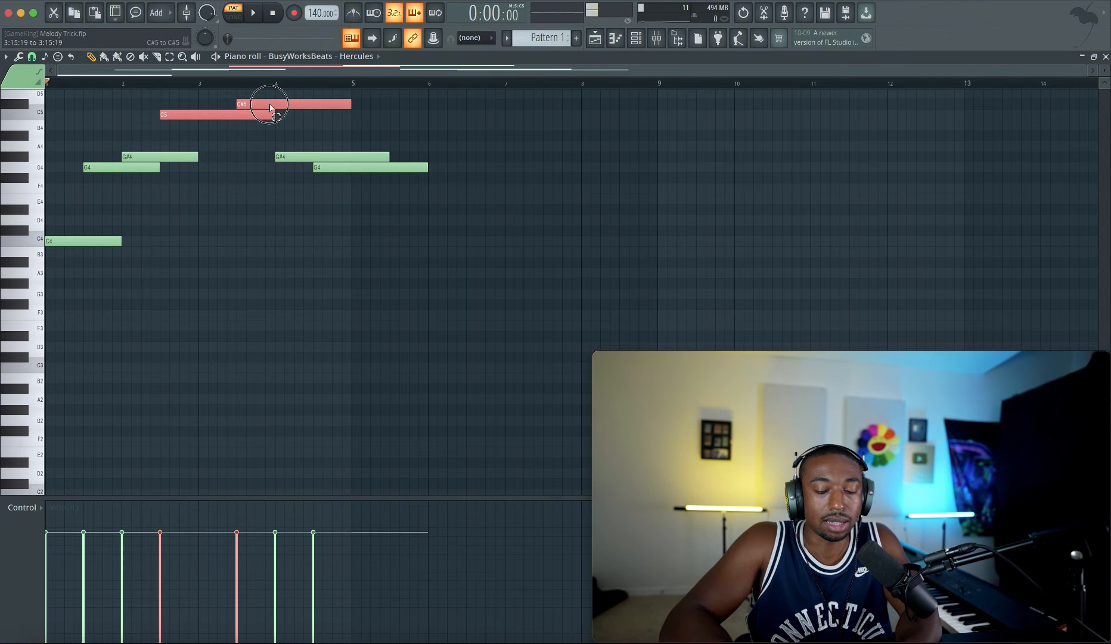
left_click(265, 147)
key("space")
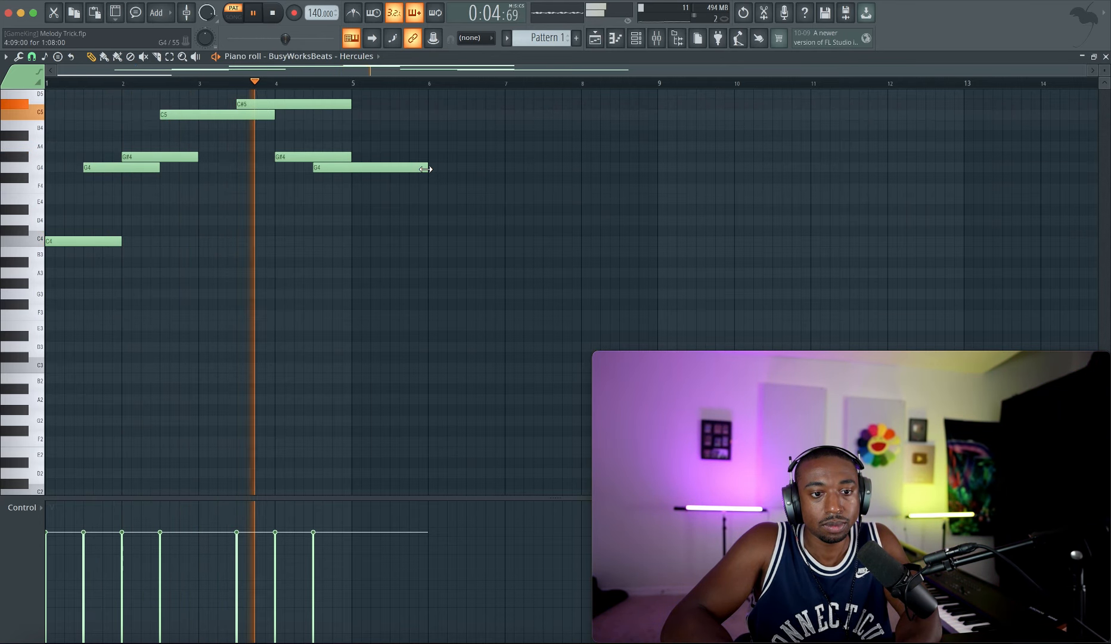
left_click_drag(425, 169, 345, 169)
key("space")
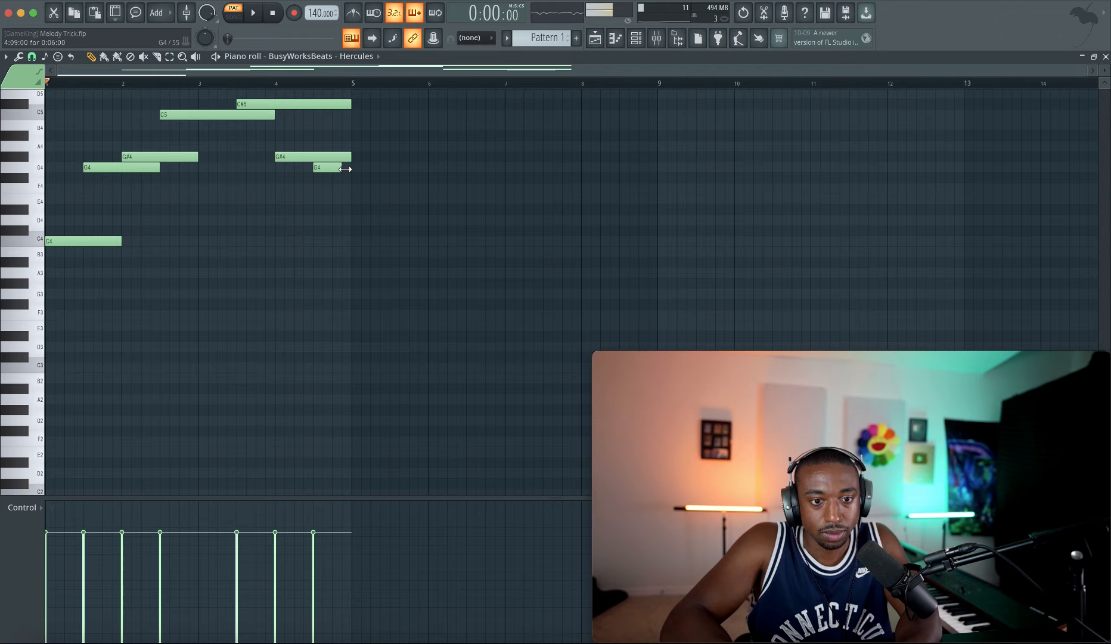
- Duplicate the whole four-bar melody into bars 5 to 8 and play it back
left_click_drag(373, 298, 66, 81)
left_click_drag(82, 301, 387, 293)
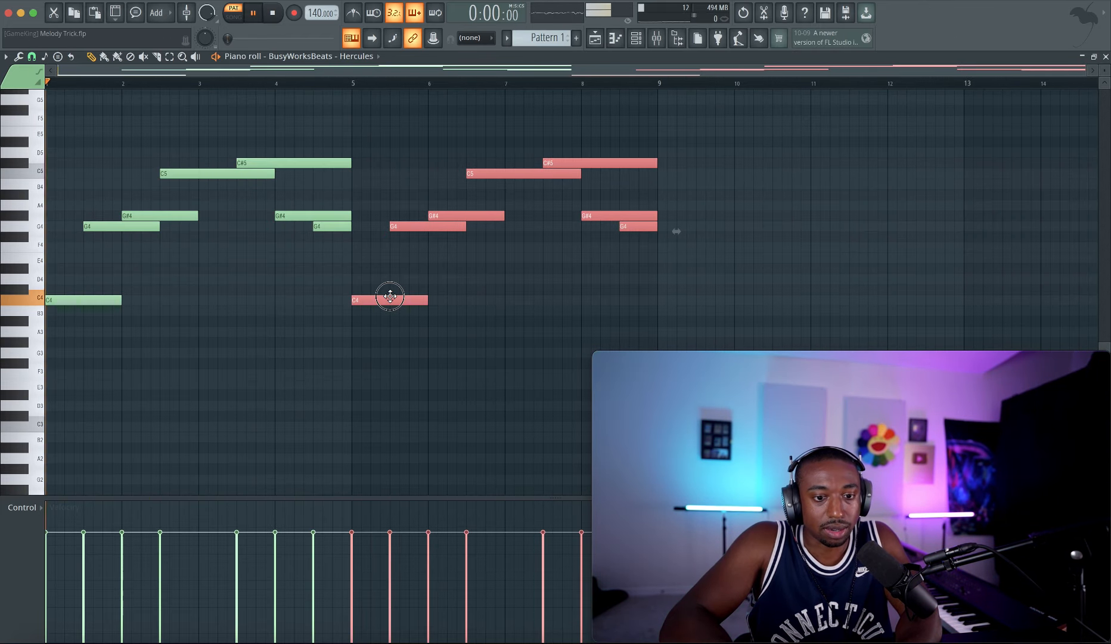
key("space")
left_click(434, 289)
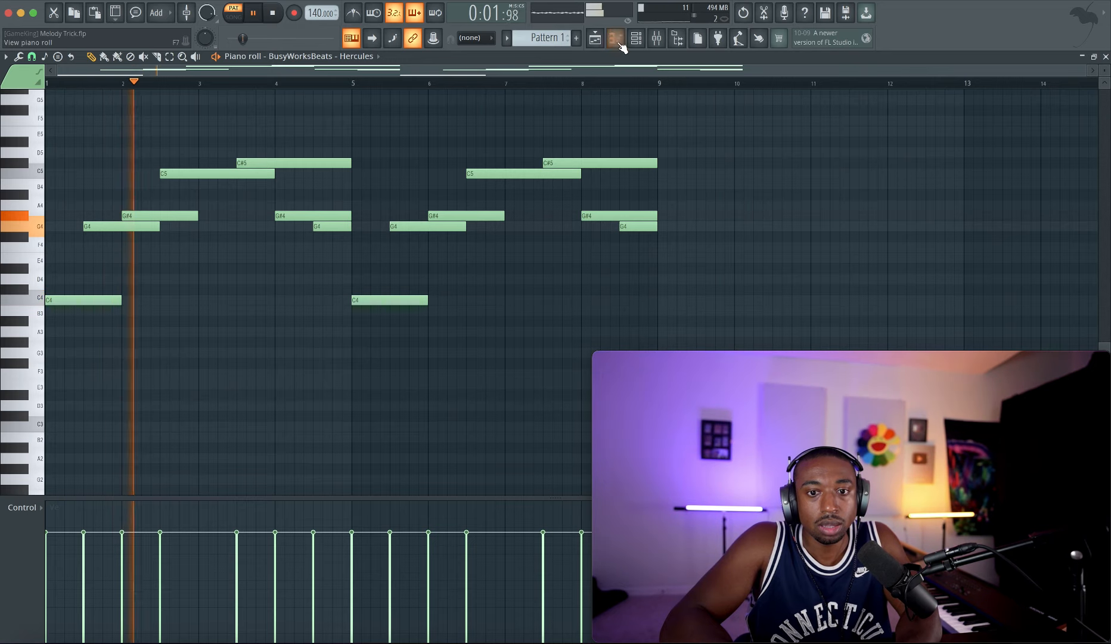
key("space")
- Review the early G4 and G#4 notes, then view the Hercules plugin from the channel rack and close it
left_click_drag(196, 205, 152, 240)
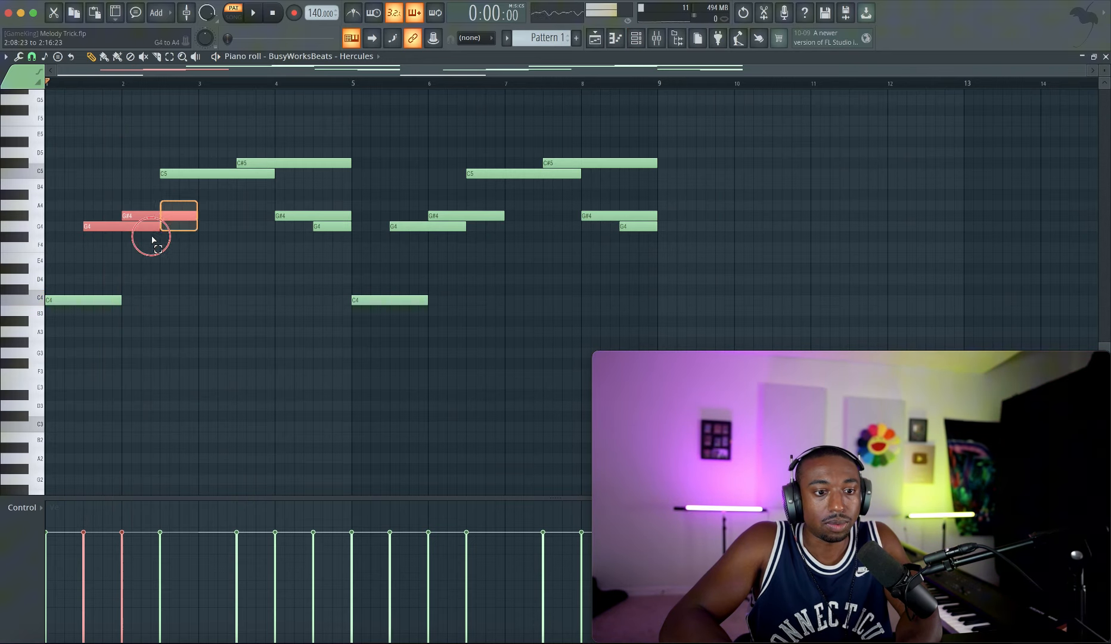
left_click(271, 148)
left_click(636, 38)
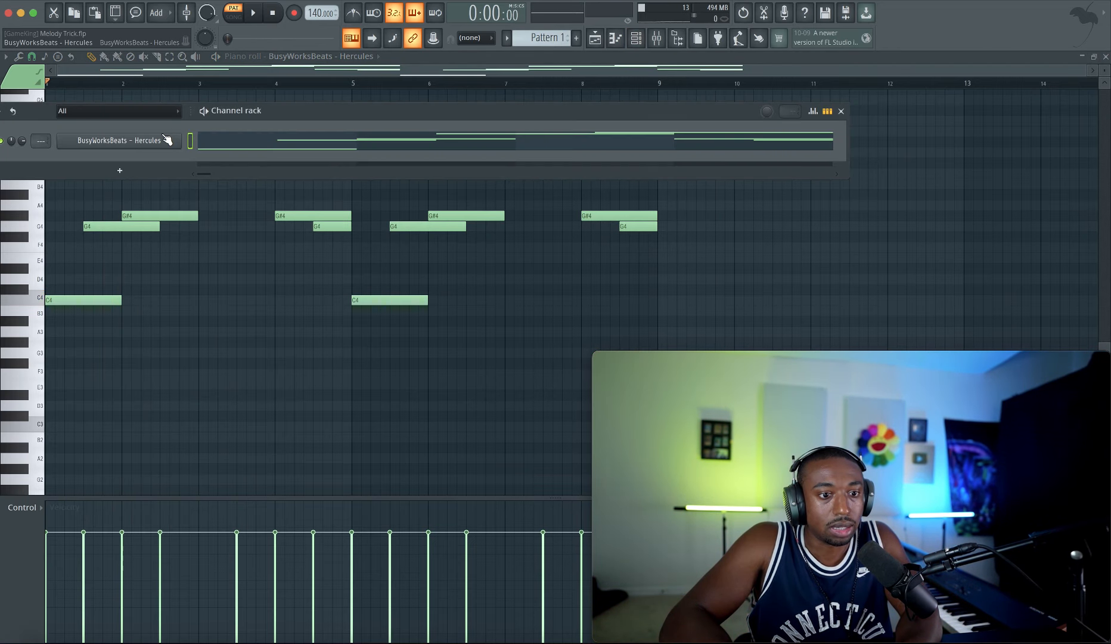
left_click(167, 140)
left_click(665, 91)
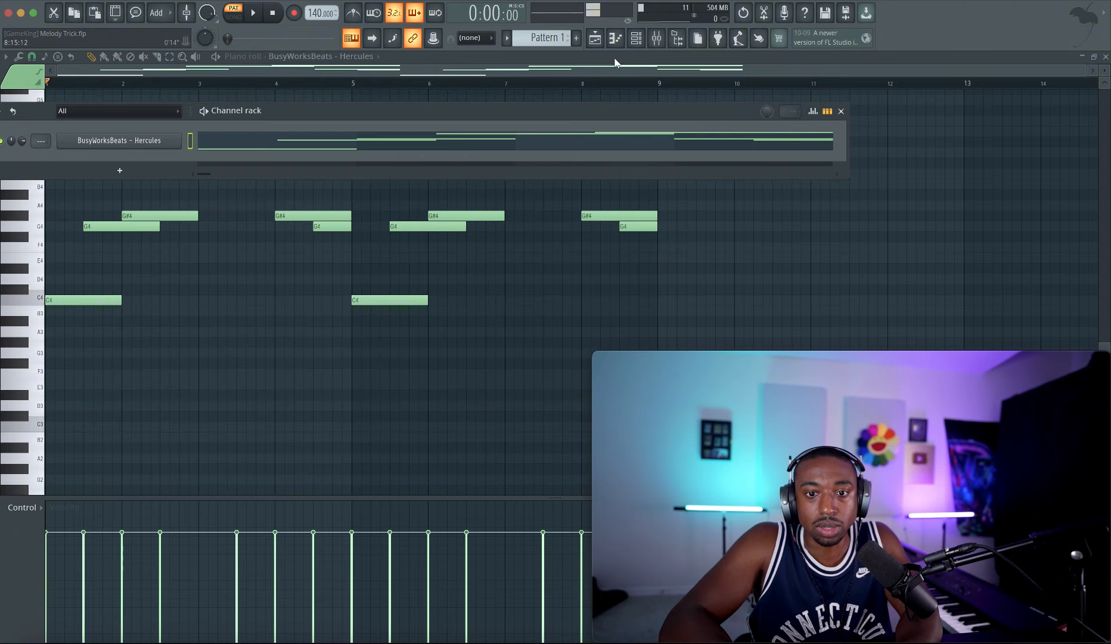
- Place Pattern 1 at the start of Track 1 in the Playlist and consolidate the track from track start
left_click(595, 38)
right_click(127, 106)
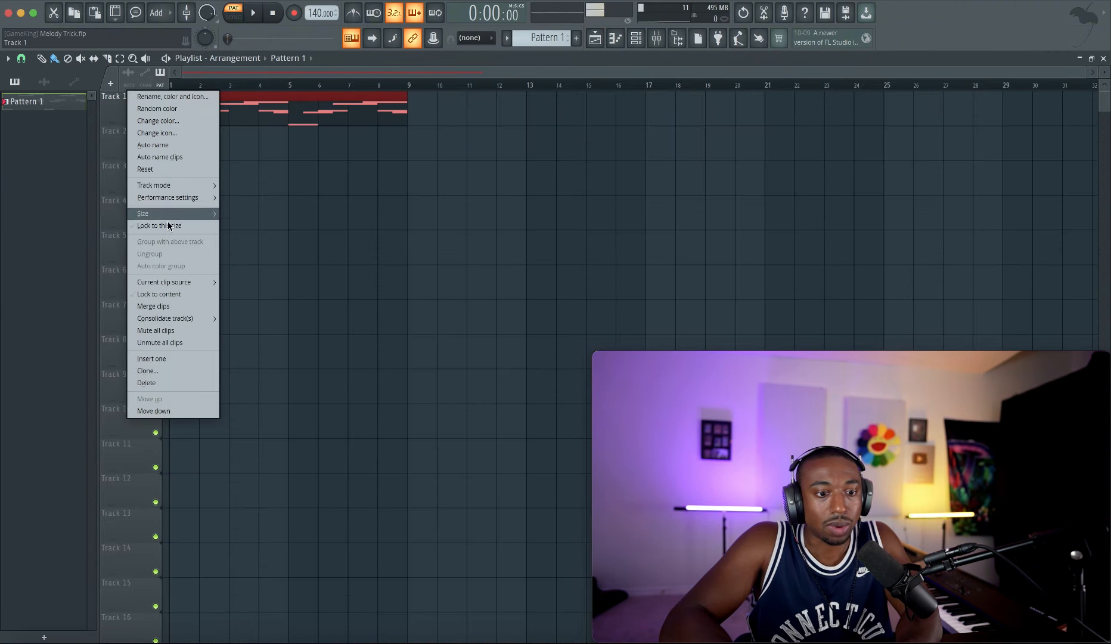
mouse_move(179, 317)
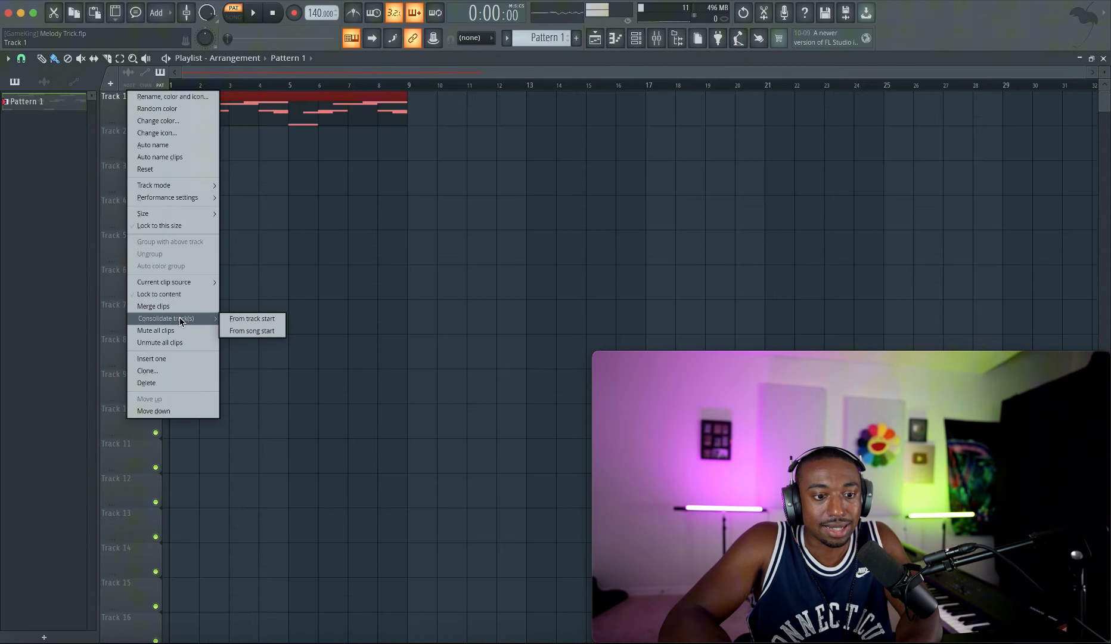
left_click(254, 318)
- Render the consolidated track as a stereo 32Bit float WAV with Cut remainder, 512-point sinc resampling and insert effects enabled
left_click(575, 174)
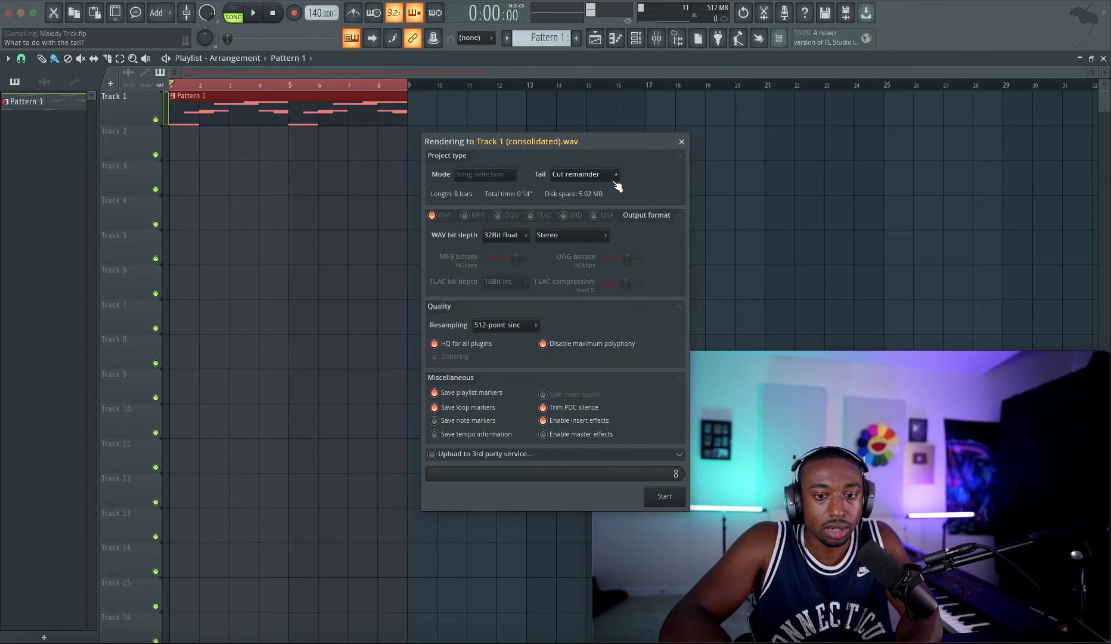
left_click(495, 237)
left_click(513, 325)
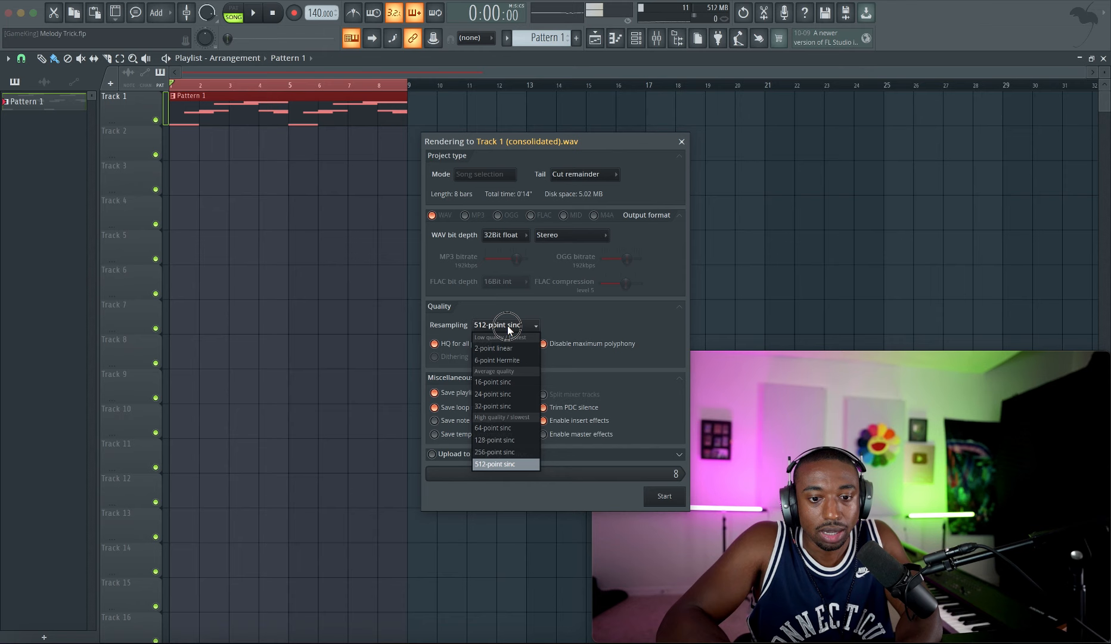
left_click(660, 323)
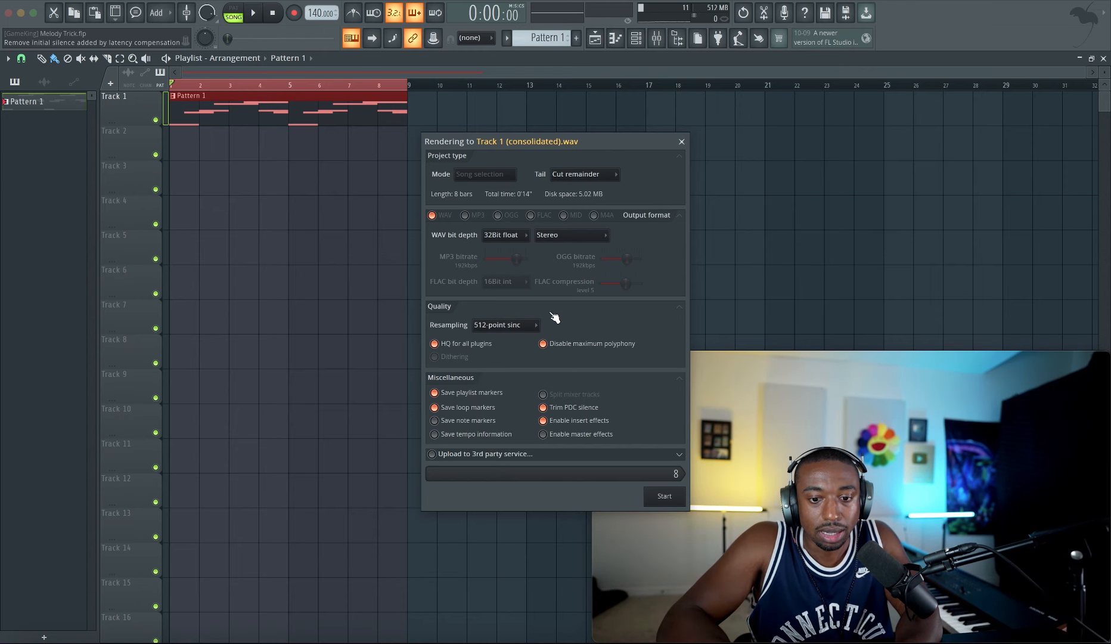
left_click_drag(551, 140, 369, 141)
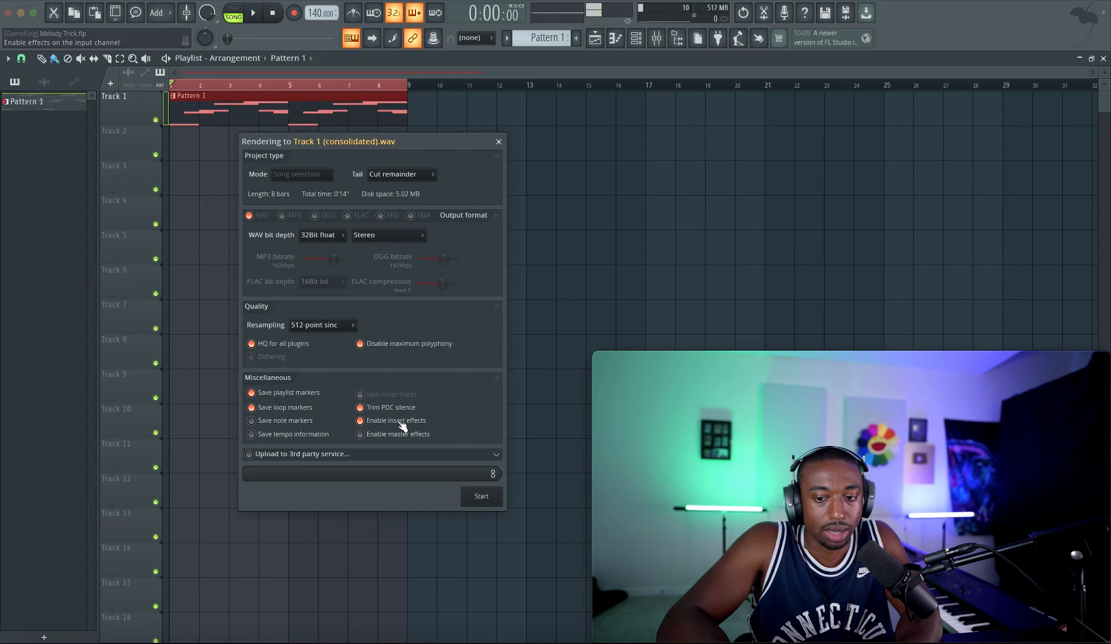
key("Return")
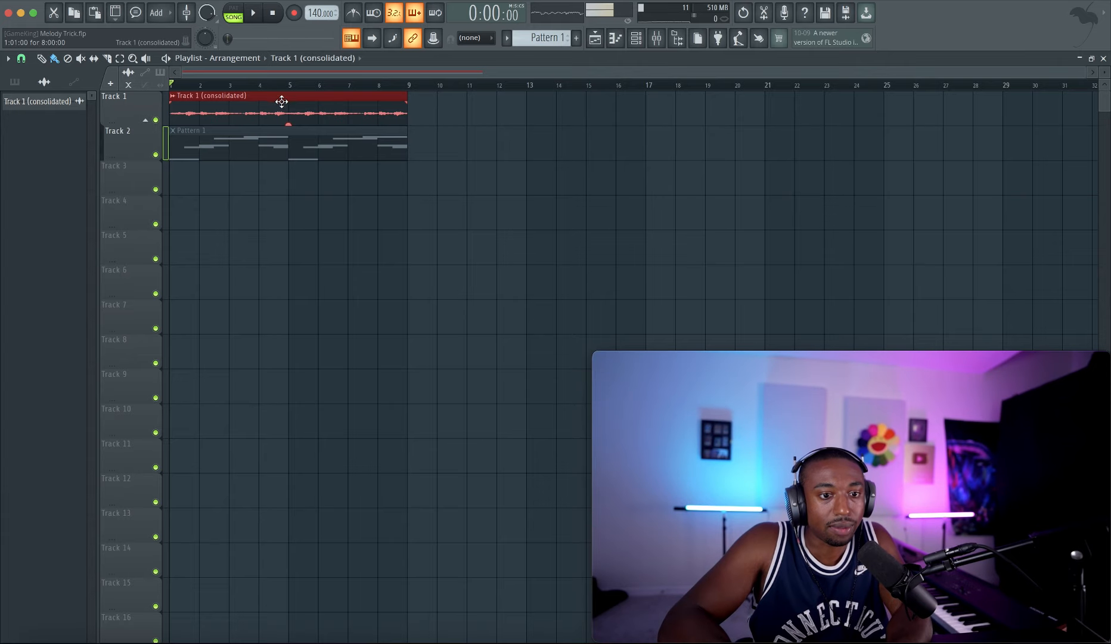
- Switch the Track 1 (consolidated) clip's time stretching mode to Stretch and back to Resample
double_click(207, 107)
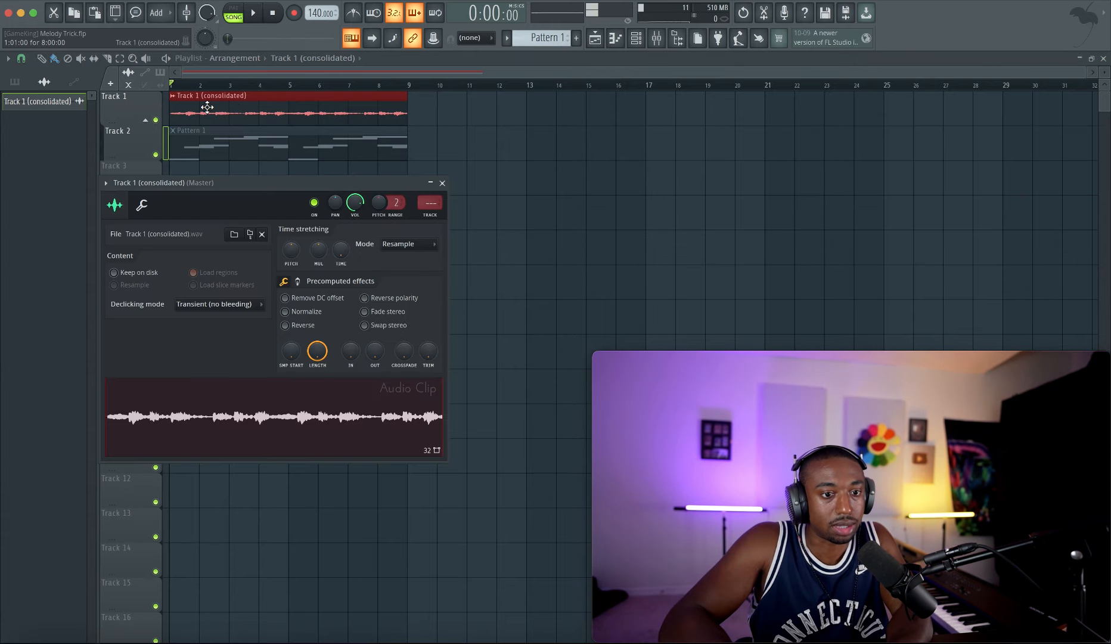
left_click(408, 244)
left_click(394, 278)
left_click(400, 244)
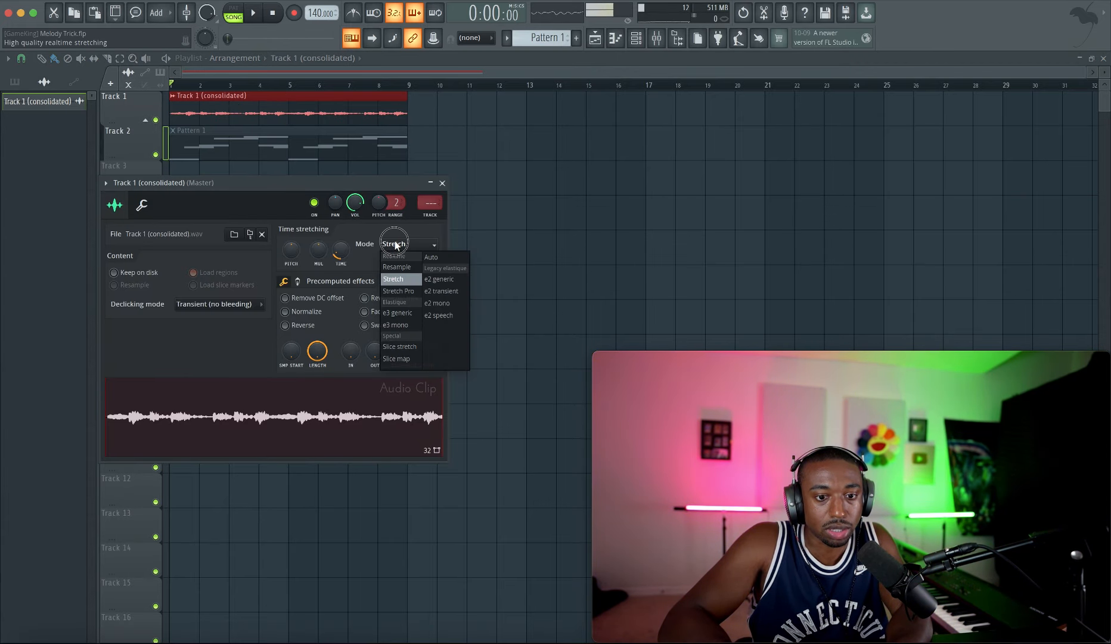
left_click(398, 267)
left_click(442, 184)
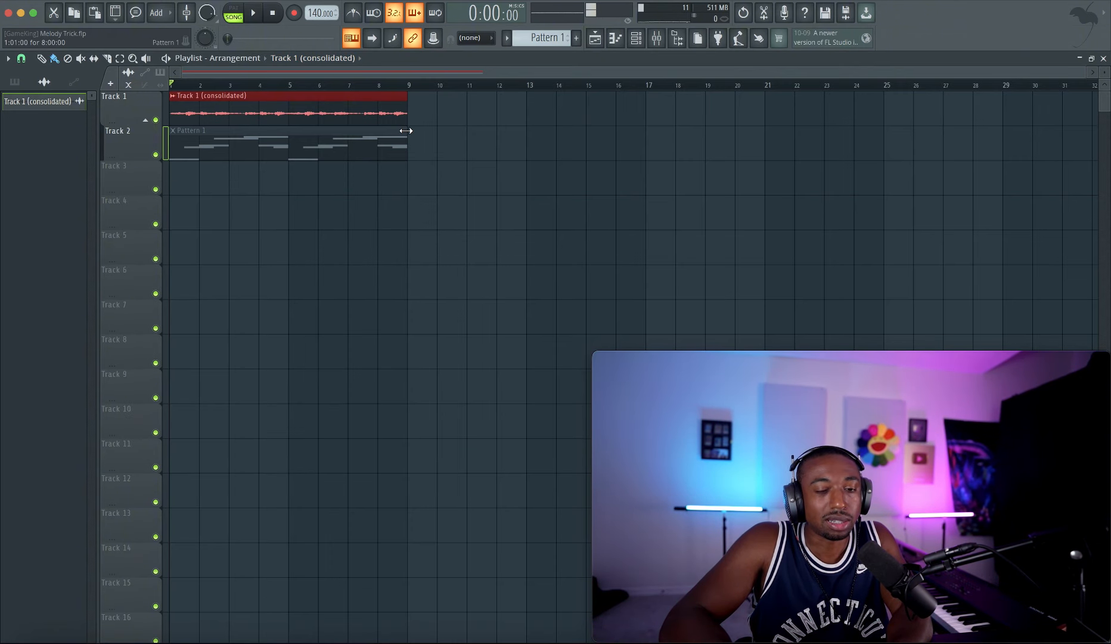
- Open the Track 1 (consolidated) audio in a new Fruity Slicer channel
double_click(255, 112)
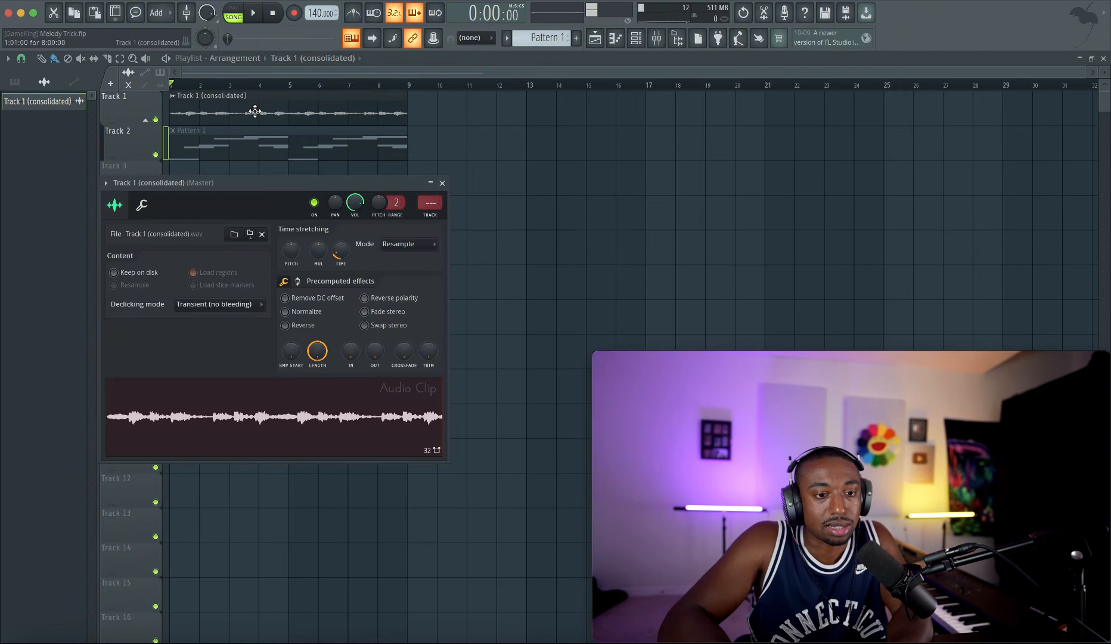
right_click(206, 405)
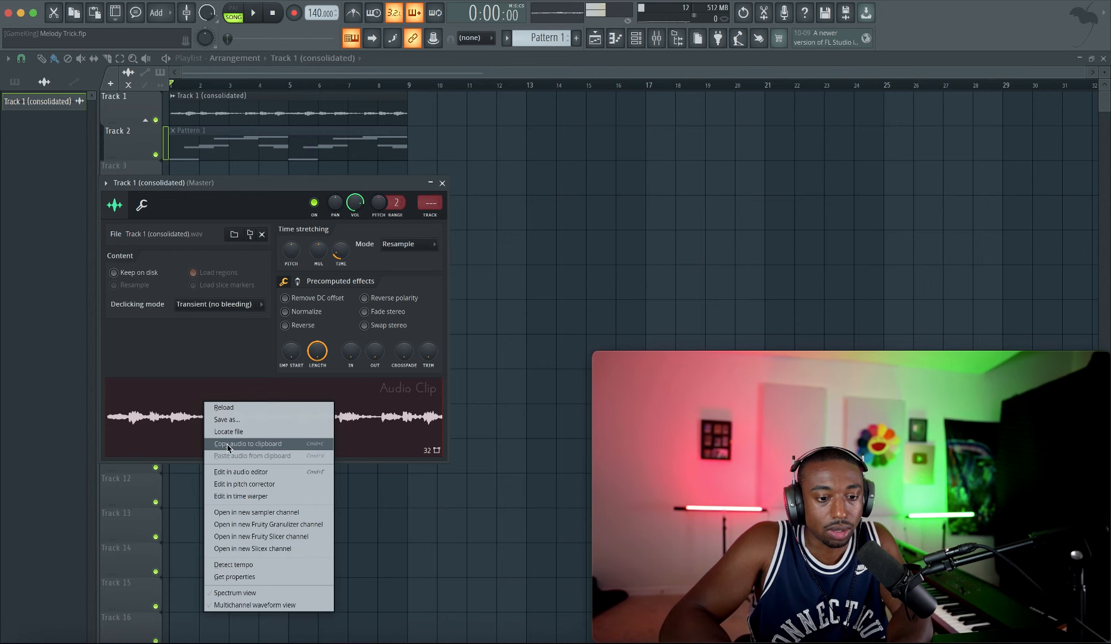
left_click(247, 536)
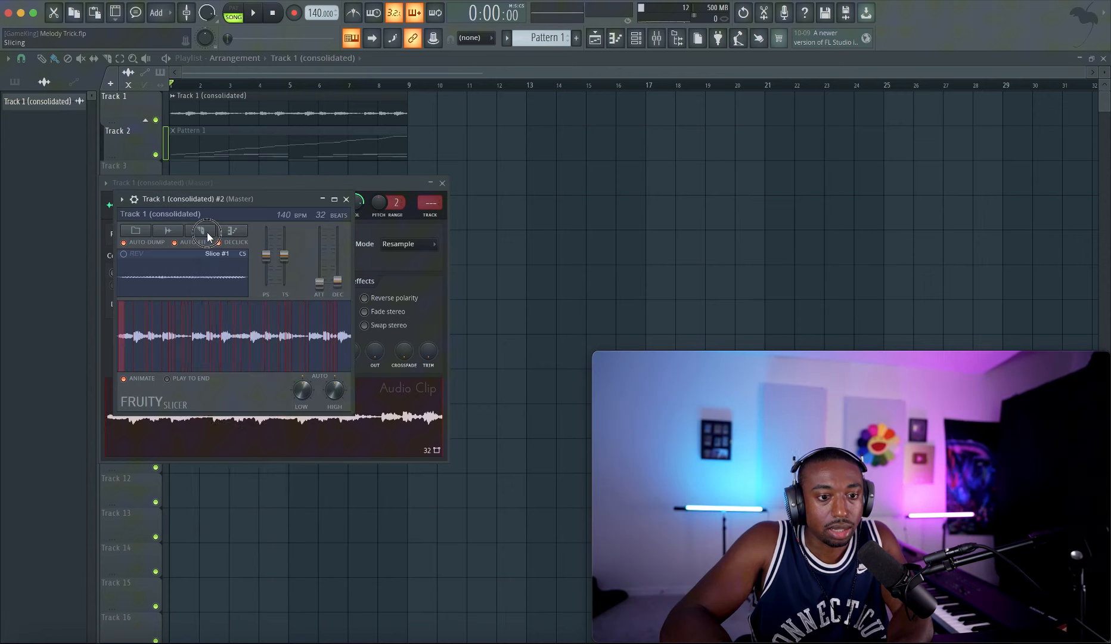
- Slice the audio by Beat in Fruity Slicer and raise the attack of the slices
left_click(205, 231)
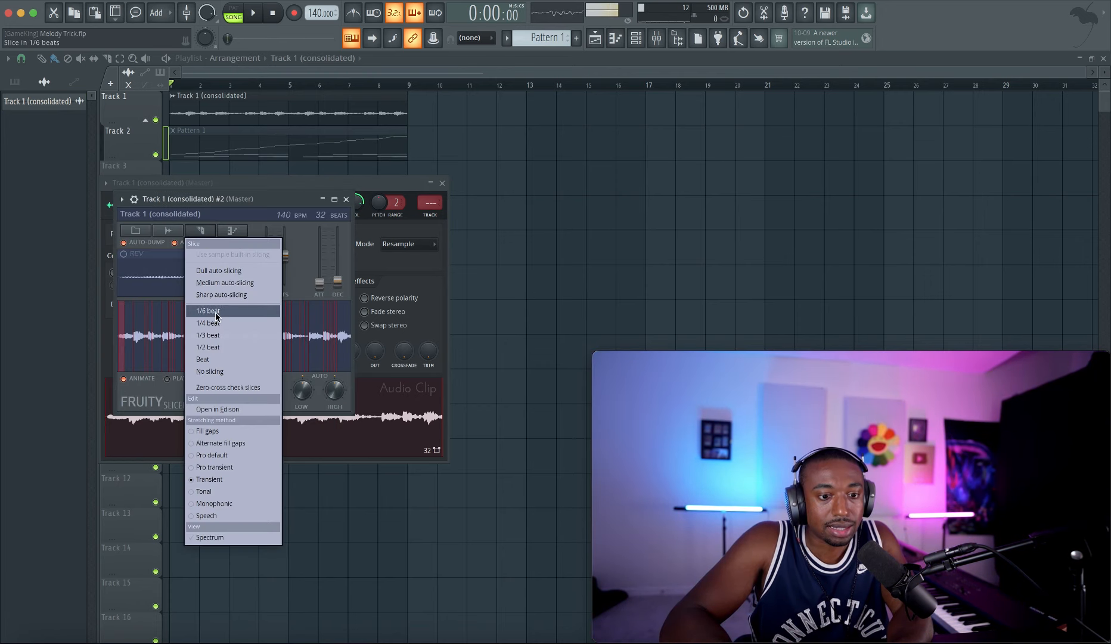
left_click(221, 360)
left_click_drag(319, 291, 317, 267)
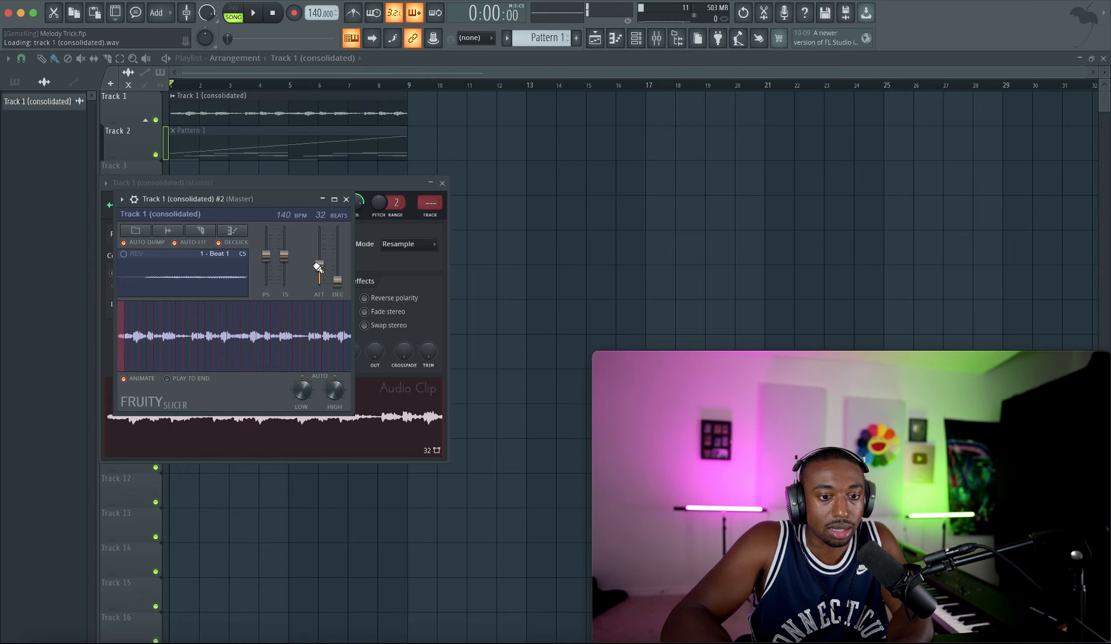
- Put the slice notes in a new Pattern 2 and route the slicer channel to mixer track 2
key("F6")
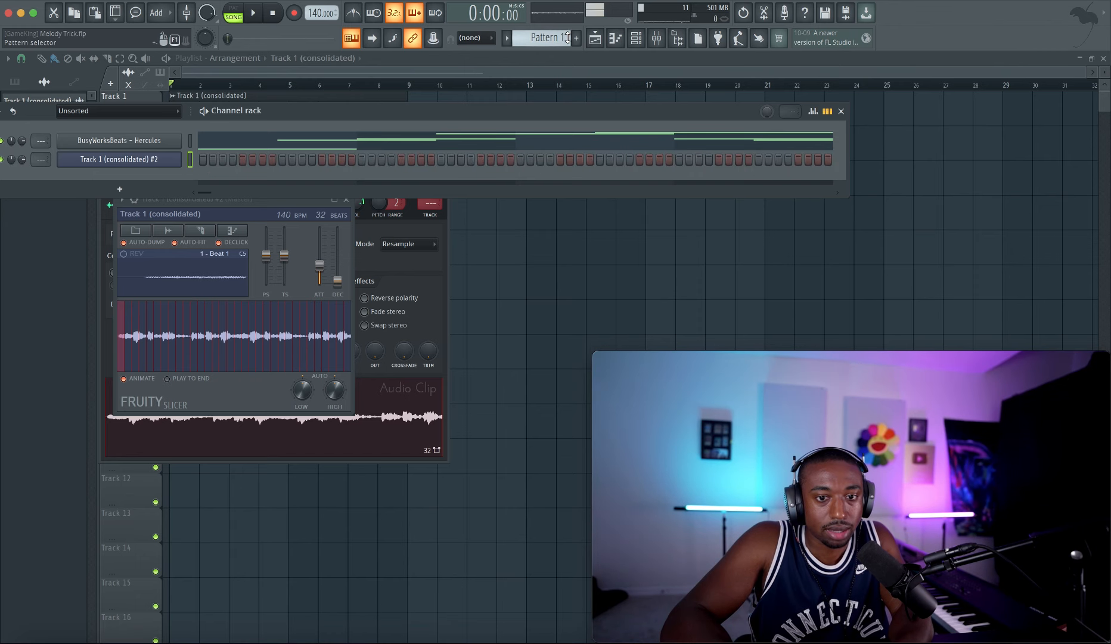
key("F4")
key("ctrl+l")
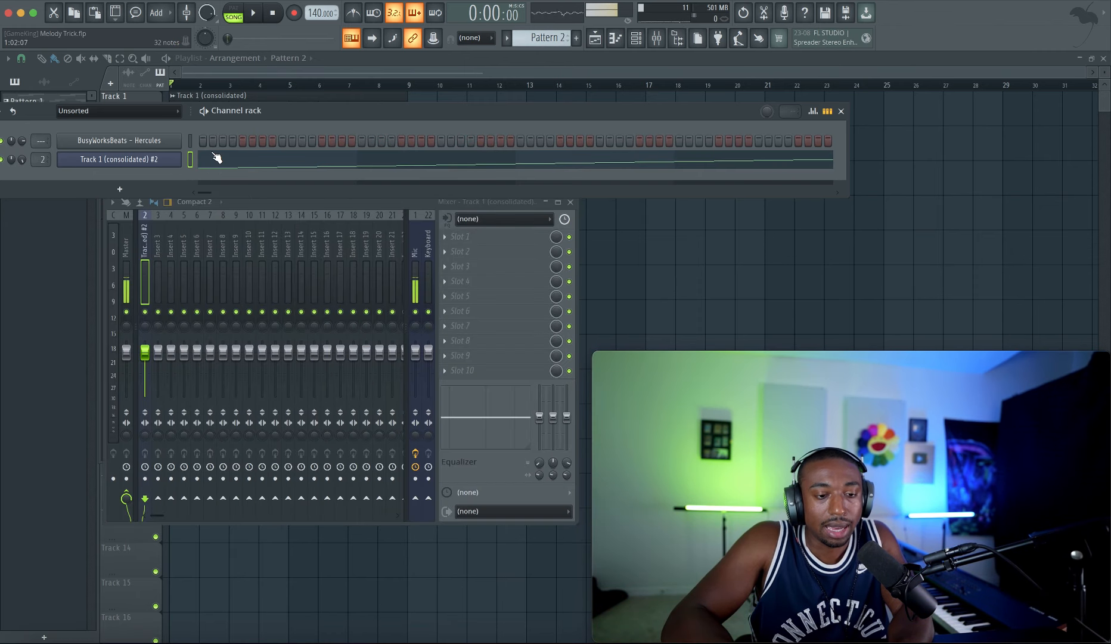
- Open the slicer channel's notes in the piano roll and listen to the beat slices play in sequence
left_click(227, 166)
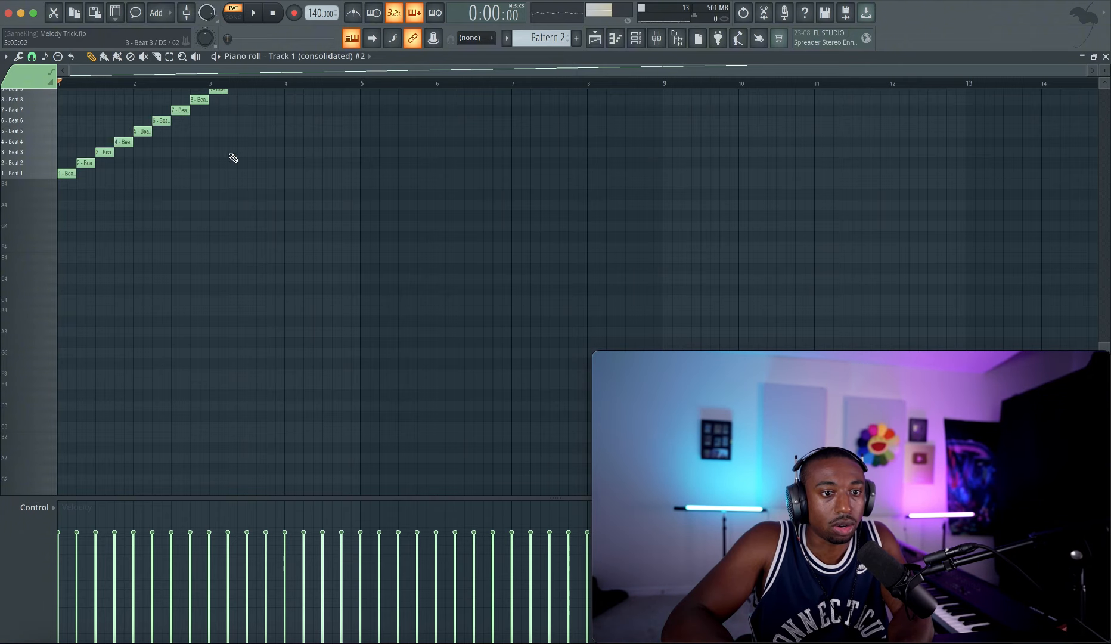
scroll(234, 158, "up", 4)
key("space")
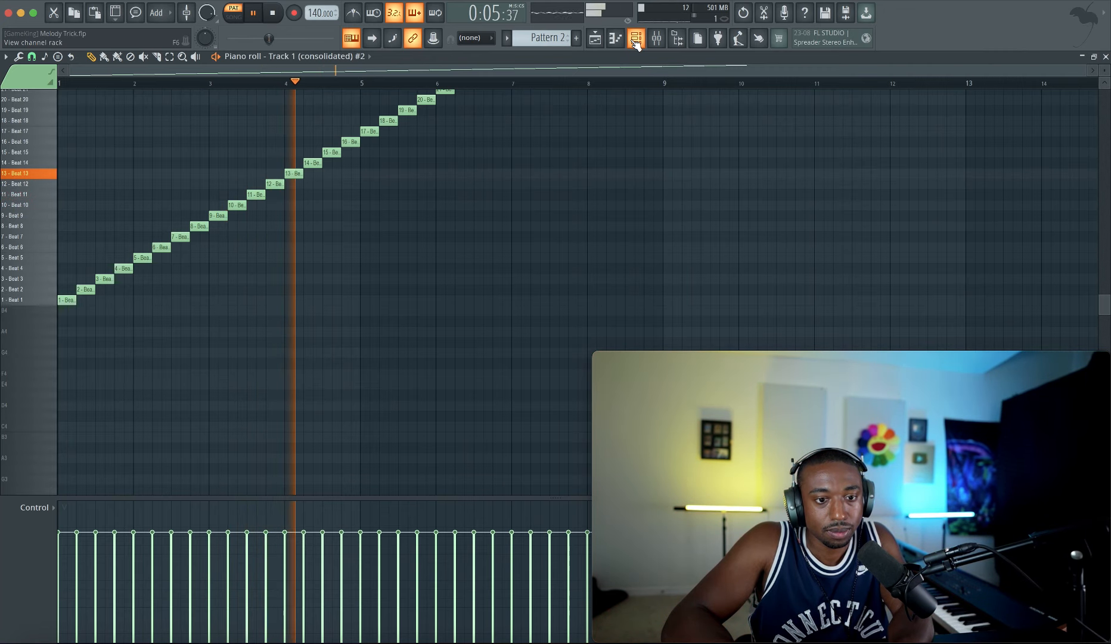
key("space")
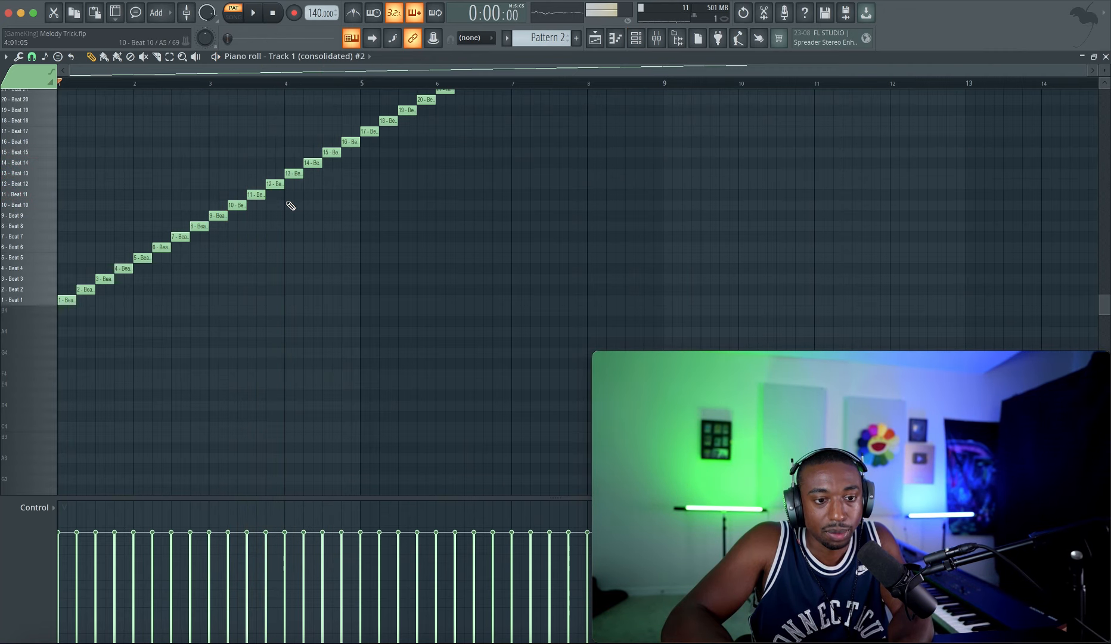
- Add a one-beat note on the Beat 1 row at the fourth beat of bar 1 and make it a slide note
left_click(117, 303)
left_click_drag(152, 300, 133, 300)
double_click(125, 300)
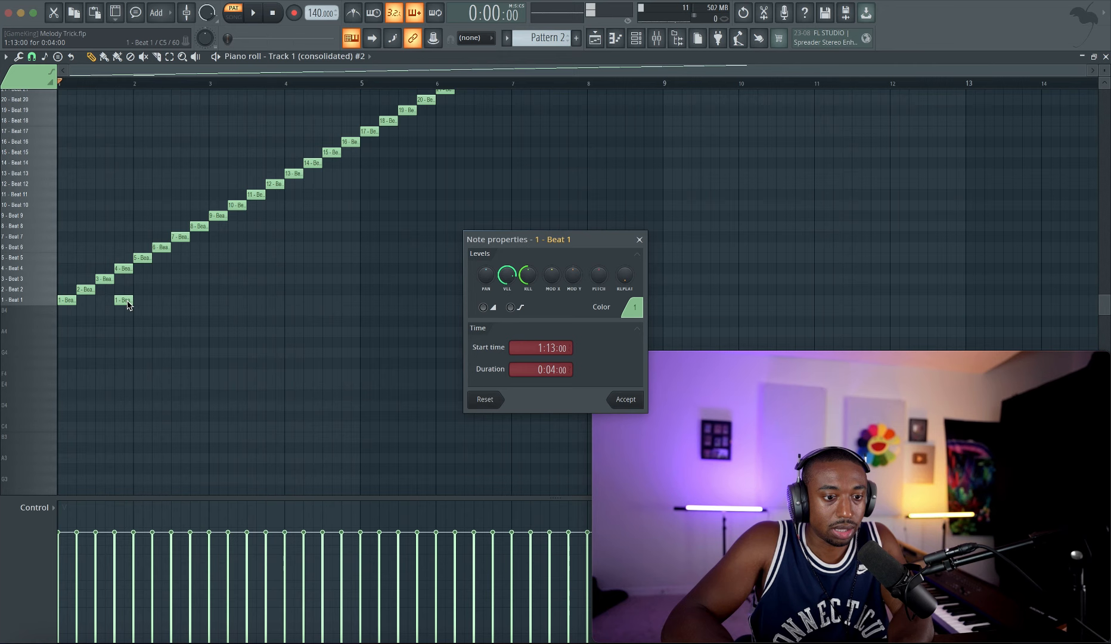
left_click(484, 308)
left_click(626, 401)
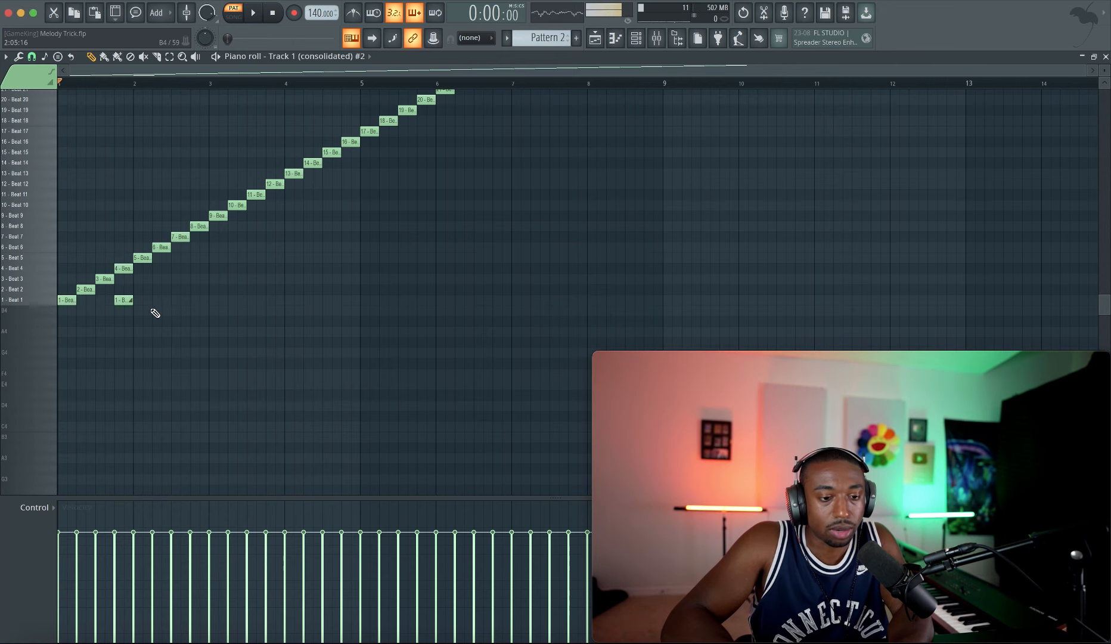
- Place Beat 1 slide notes on the fourth beat of bars 2, 3 and 4 and play the pattern
left_click(186, 301)
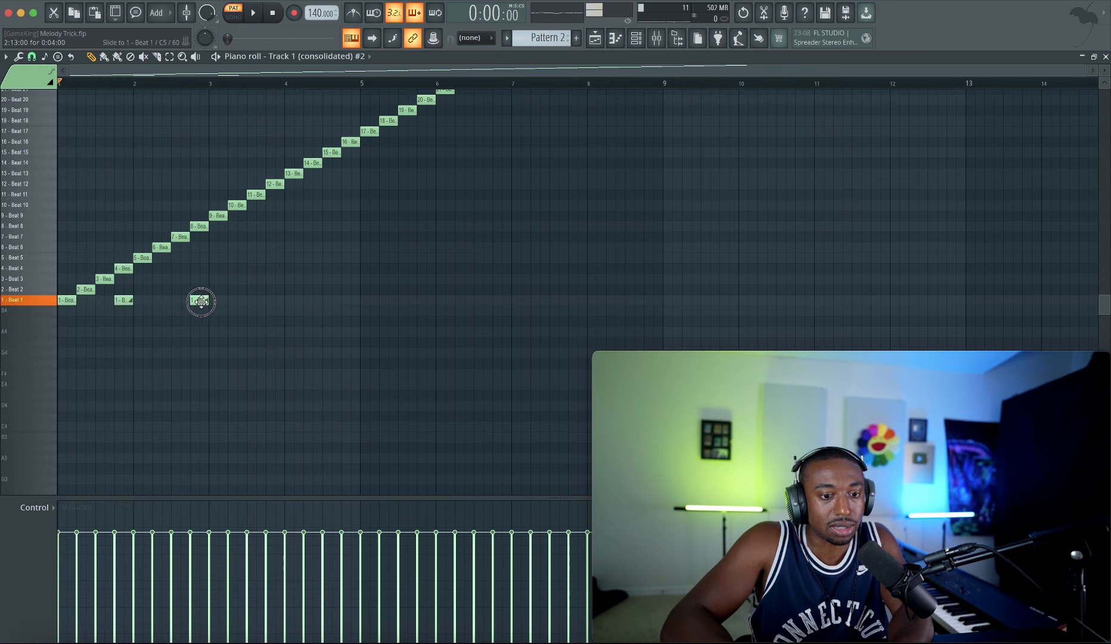
key("space")
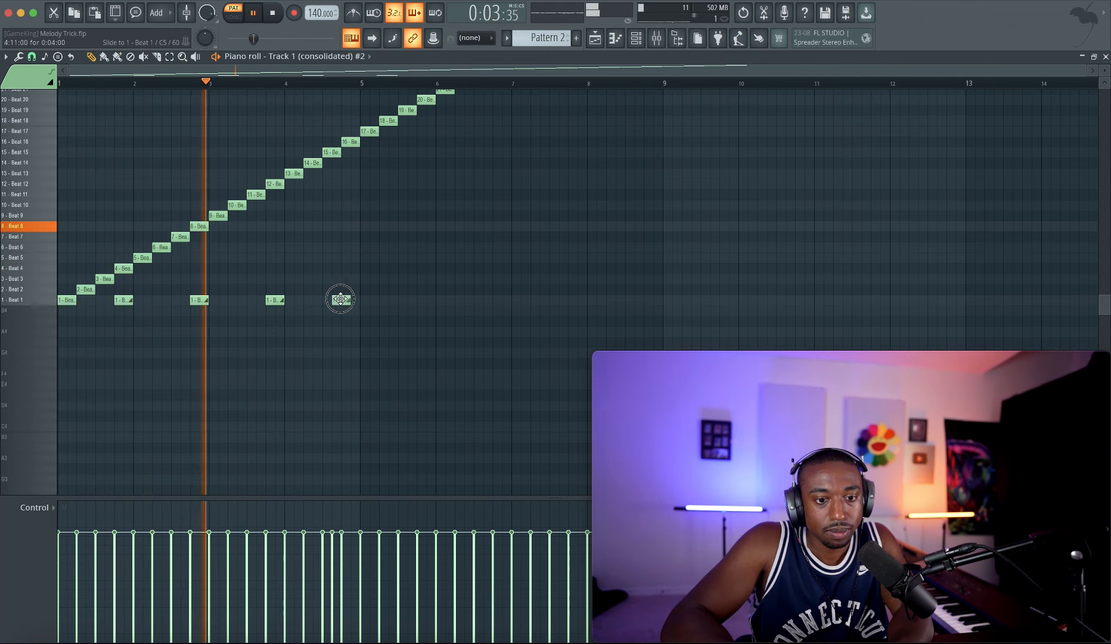
left_click(344, 300)
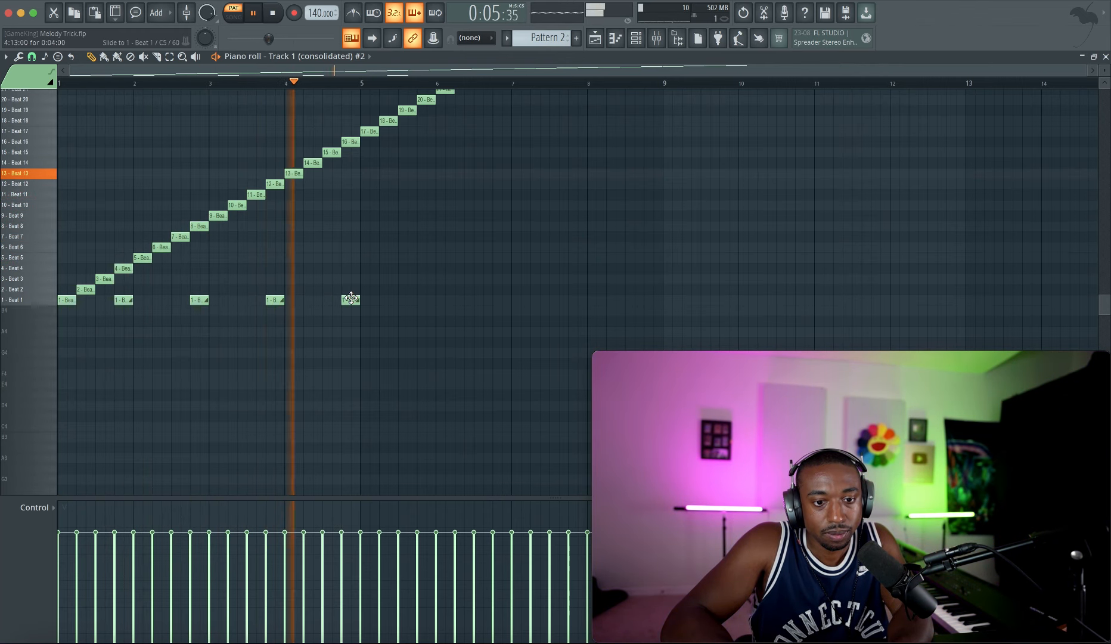
key("space")
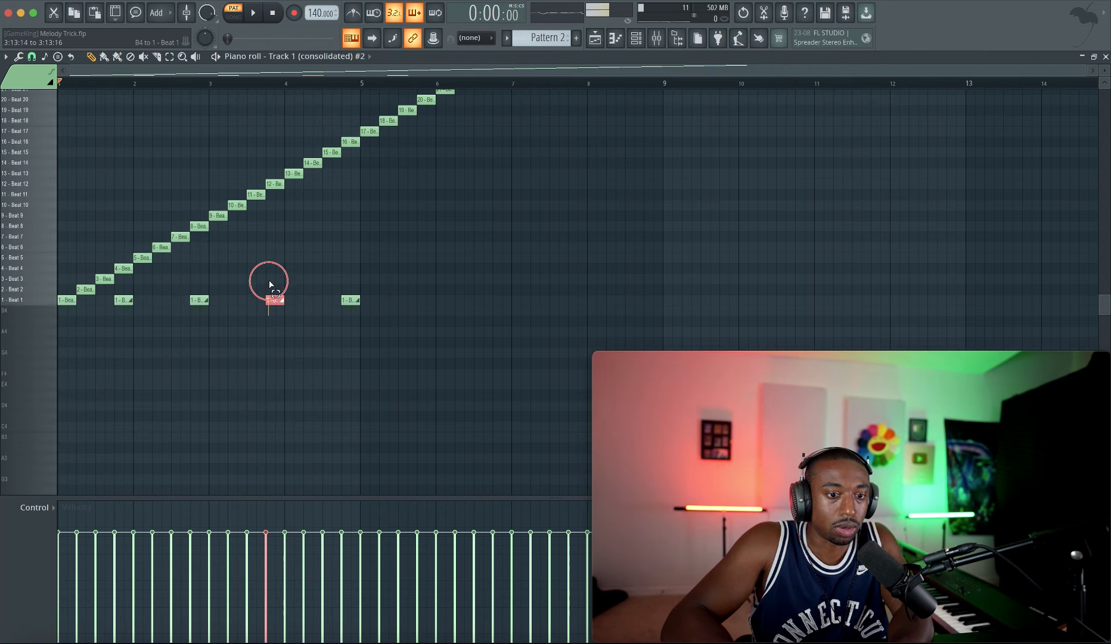
- Copy the four slide notes into bars 5 to 8, raise the copies to the Beat 8 row and play the pattern
left_click_drag(342, 316, 352, 136)
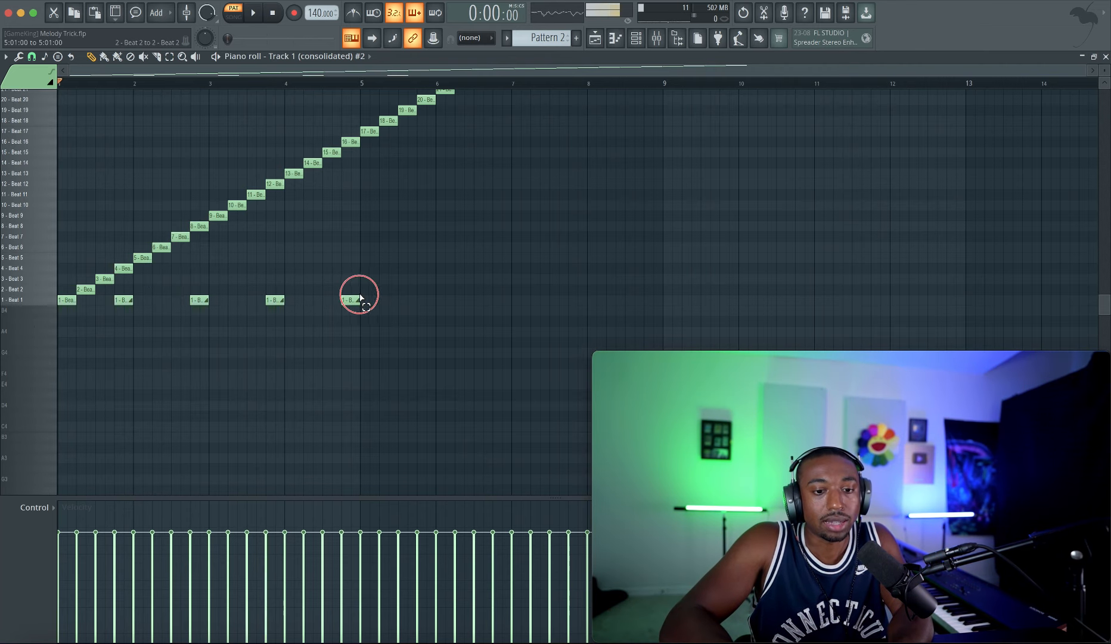
left_click_drag(360, 294, 574, 232)
key("space")
scroll(501, 243, "up", 2)
scroll(501, 243, "right", 1)
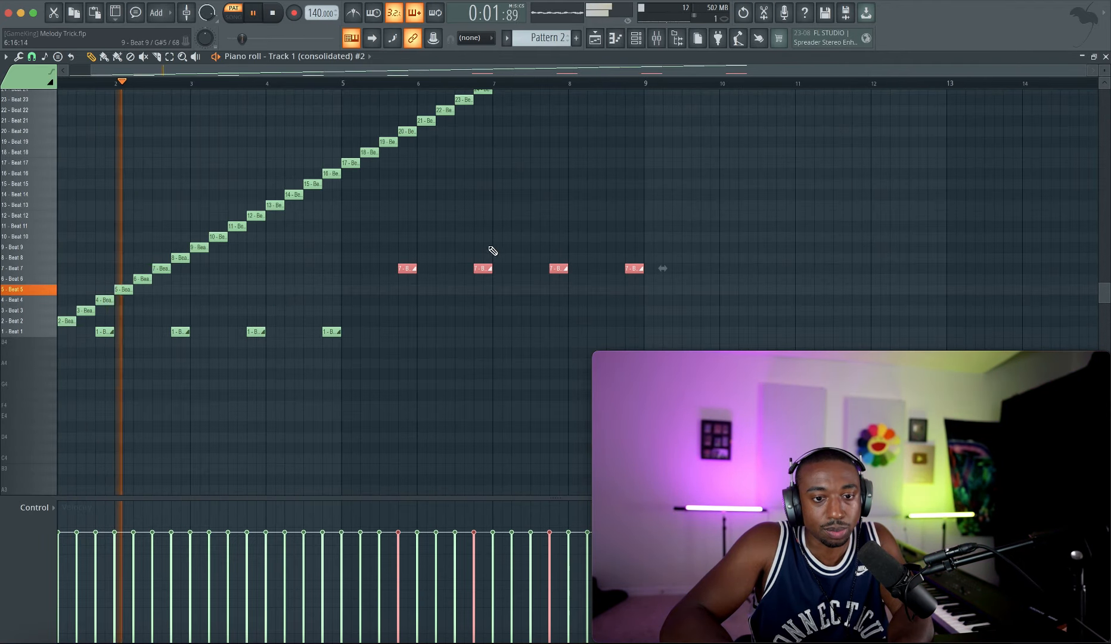
left_click_drag(397, 267, 402, 255)
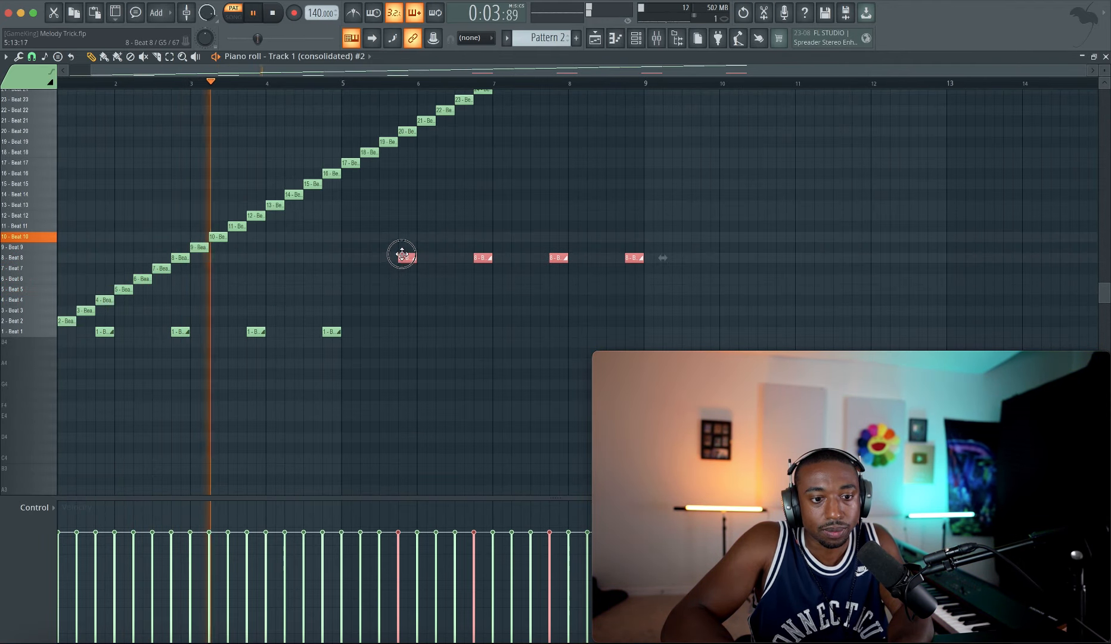
scroll(402, 252, "down", 2)
scroll(402, 251, "up", 1)
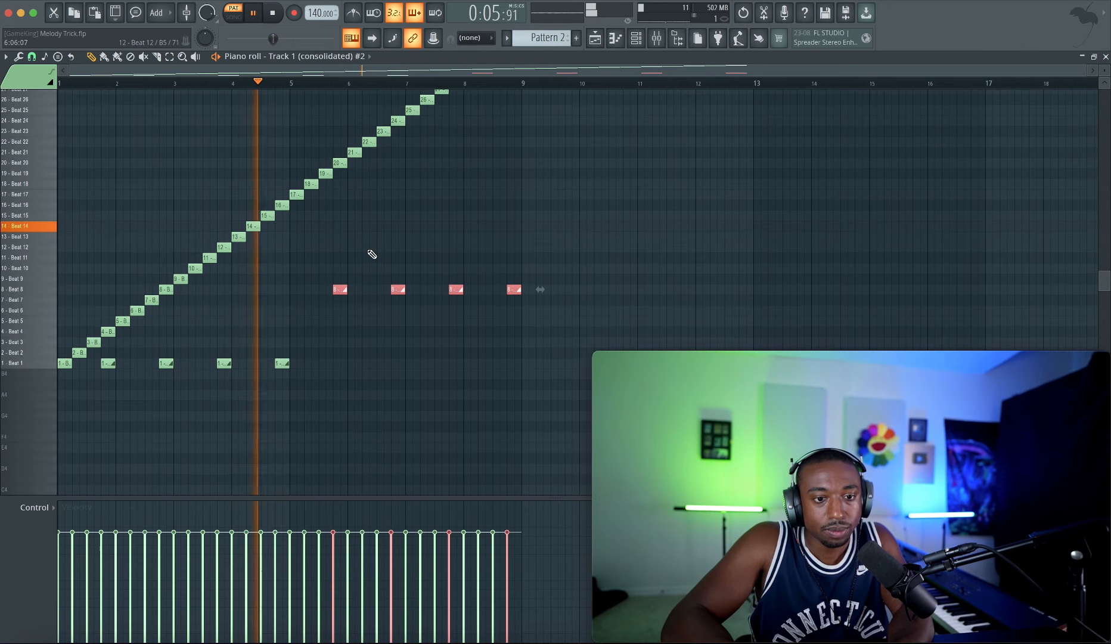
scroll(372, 255, "up", 3)
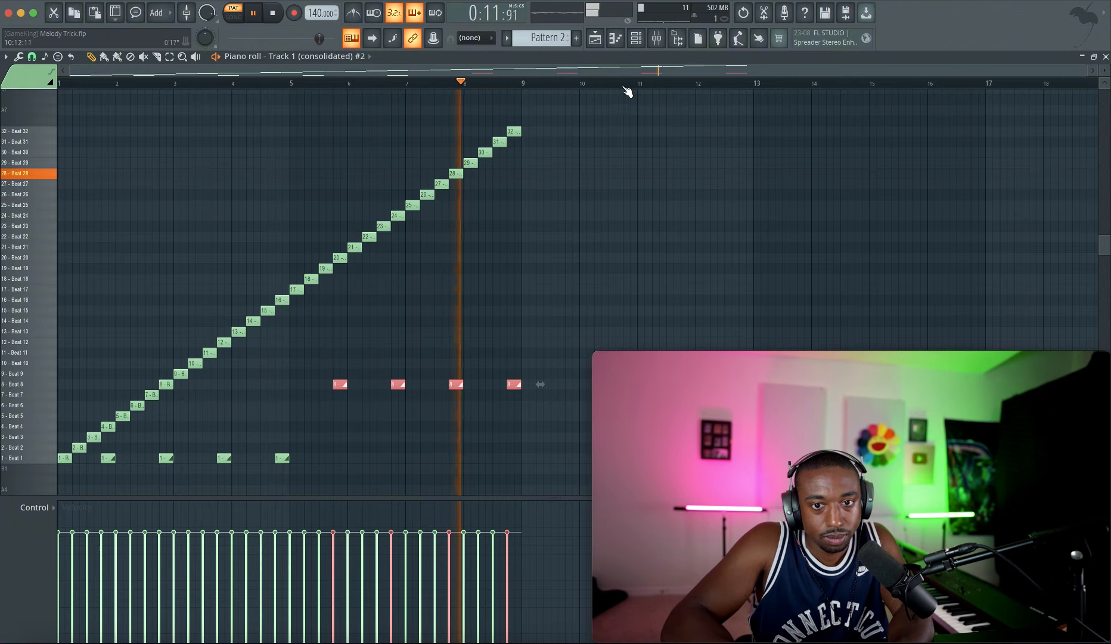
- Stop playback and place Pattern 2 at the start of Track 3 in the Playlist
left_click(637, 39)
key("space")
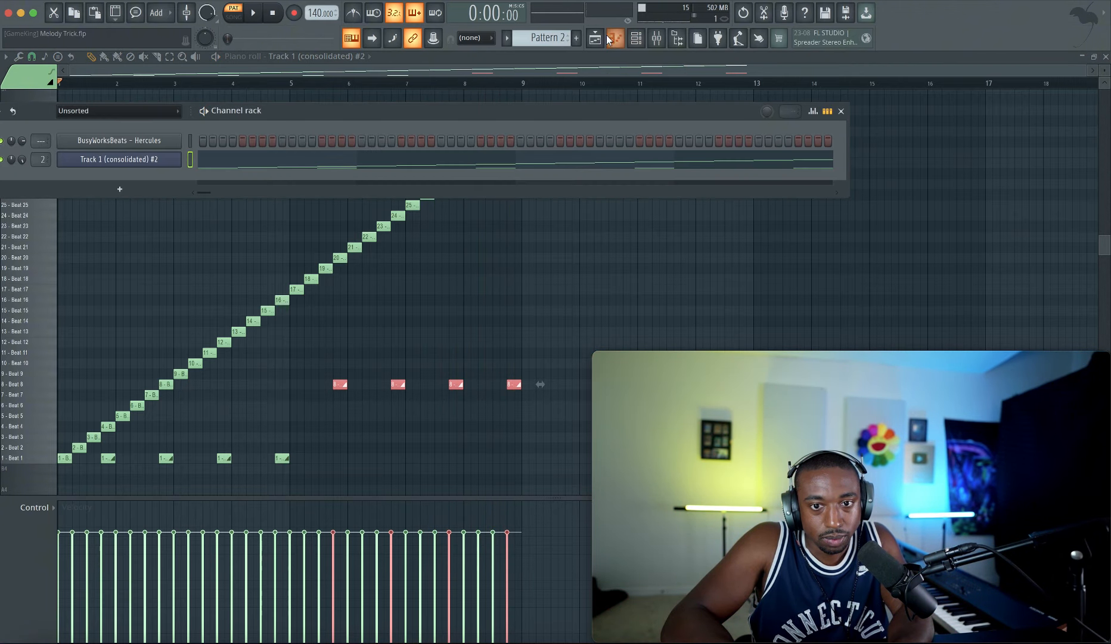
left_click(609, 39)
left_click_drag(209, 170, 183, 166)
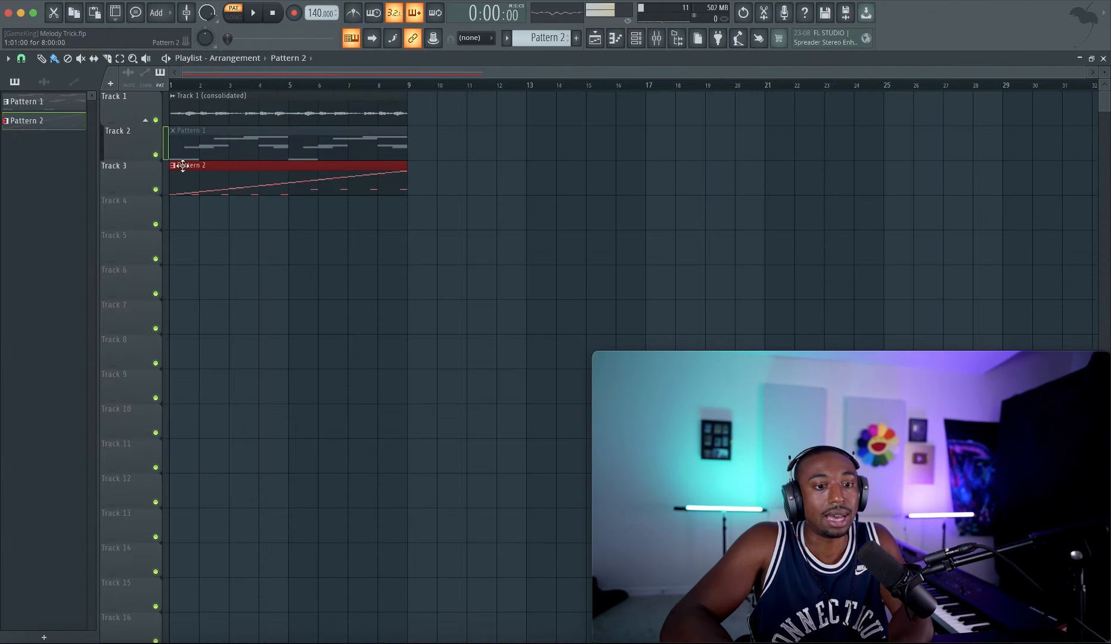
- Consolidate Track 3 and render it as a stereo 32Bit float WAV with Cut remainder, 512-point sinc resampling and insert effects enabled
right_click(148, 176)
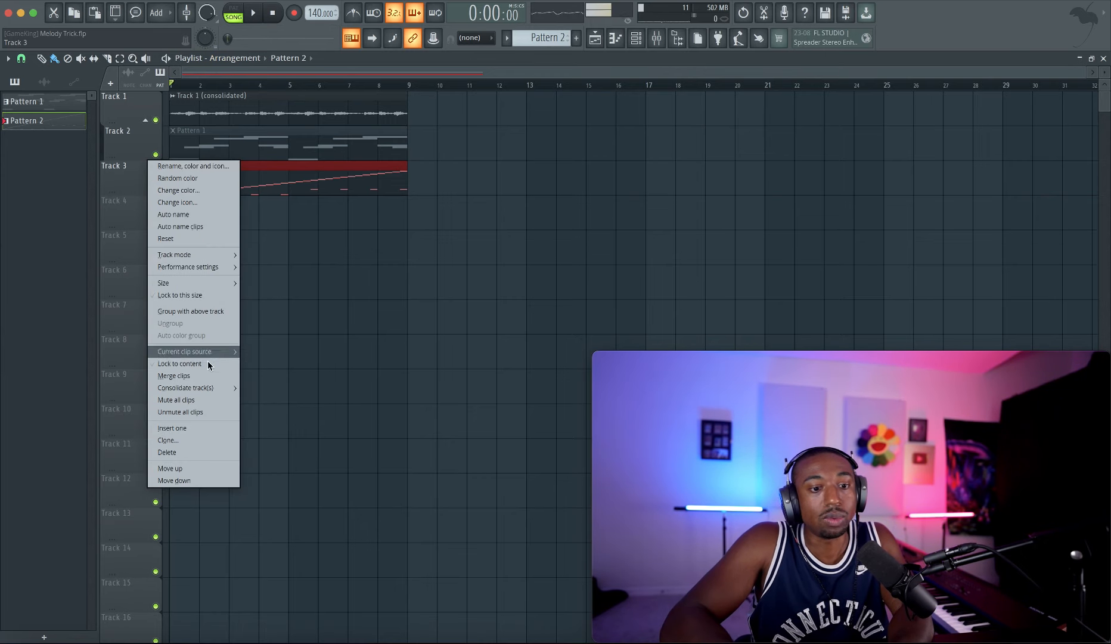
left_click(248, 389)
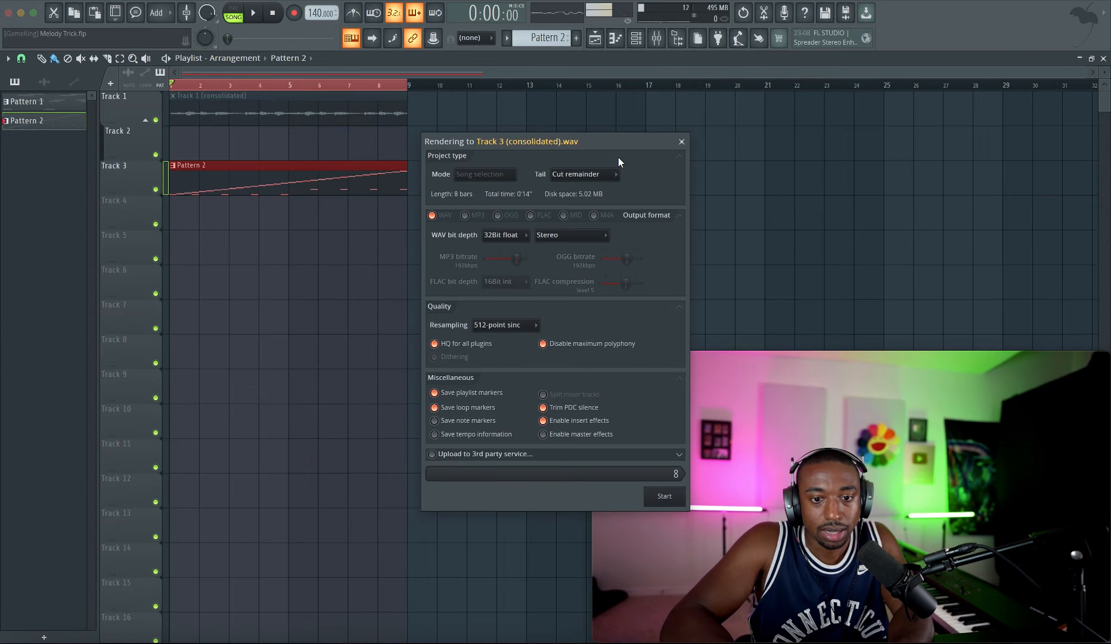
left_click(664, 497)
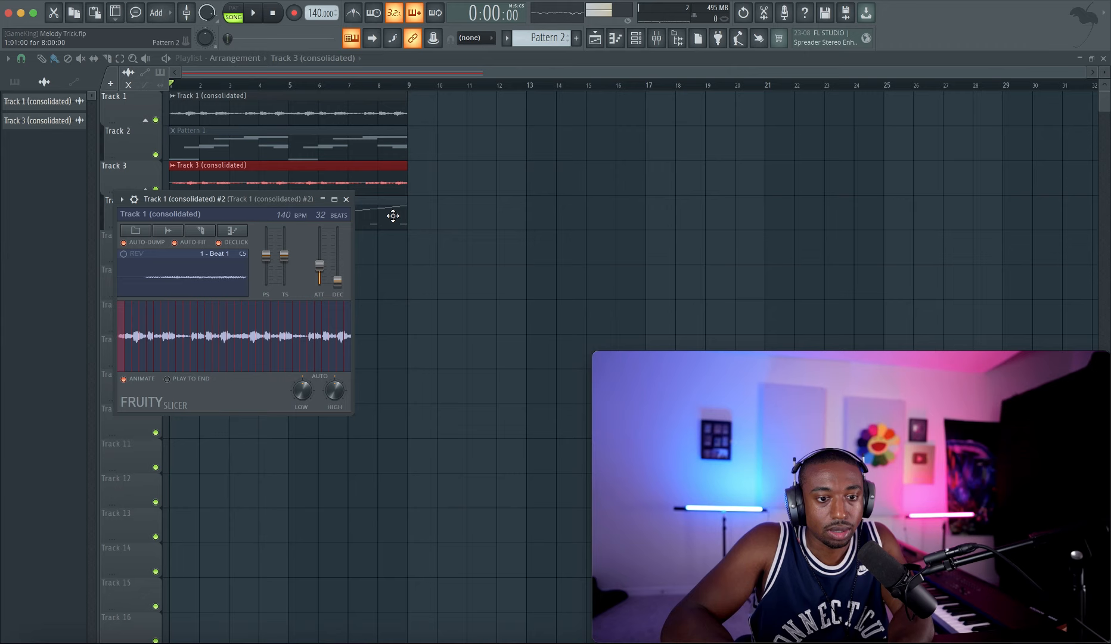
- Switch the Track 3 (consolidated) clip's time stretching mode to Stretch and back to Resample
double_click(353, 175)
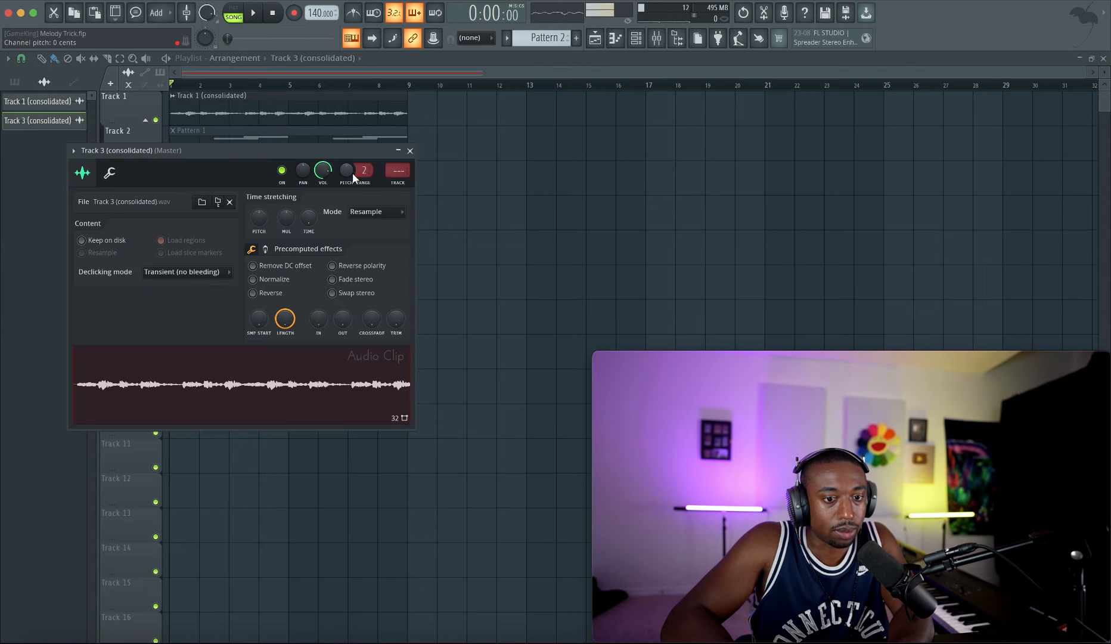
left_click(371, 216)
left_click(366, 247)
left_click(367, 211)
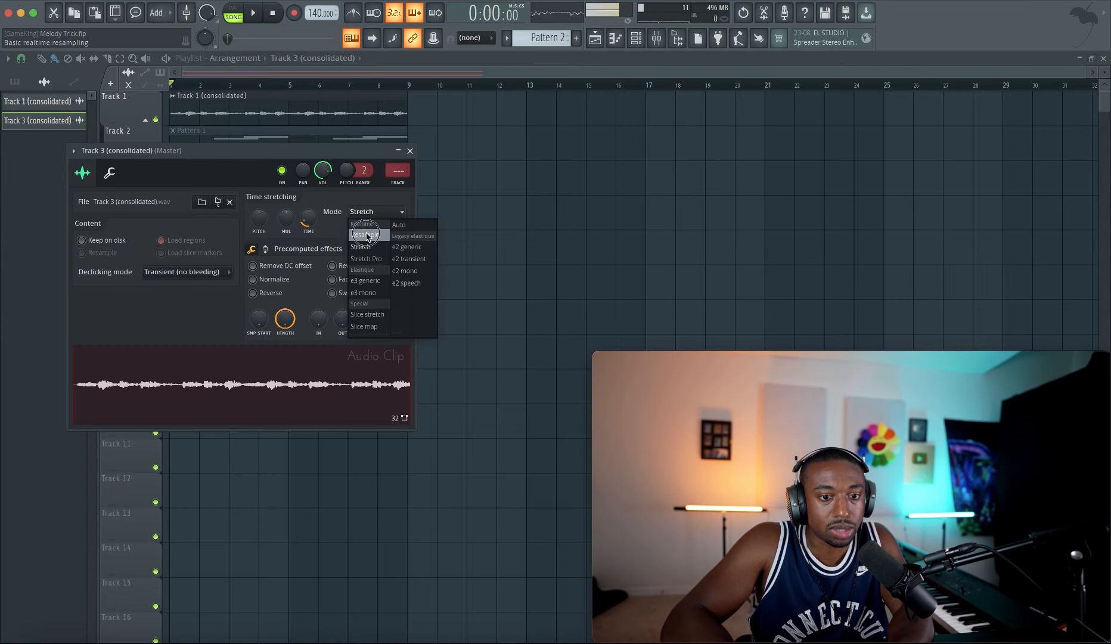
left_click(368, 235)
- Delete the Track 1 (consolidated) clip from the Playlist and play the Track 3 clip with the tempo at 121
right_click(483, 214)
right_click(318, 102)
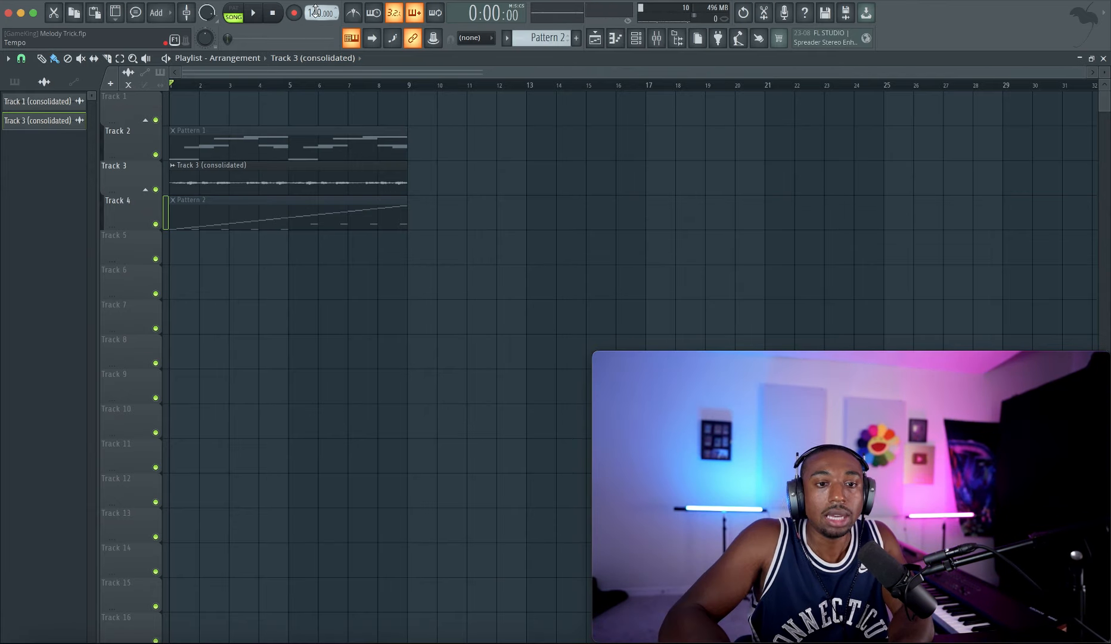
double_click(301, 177)
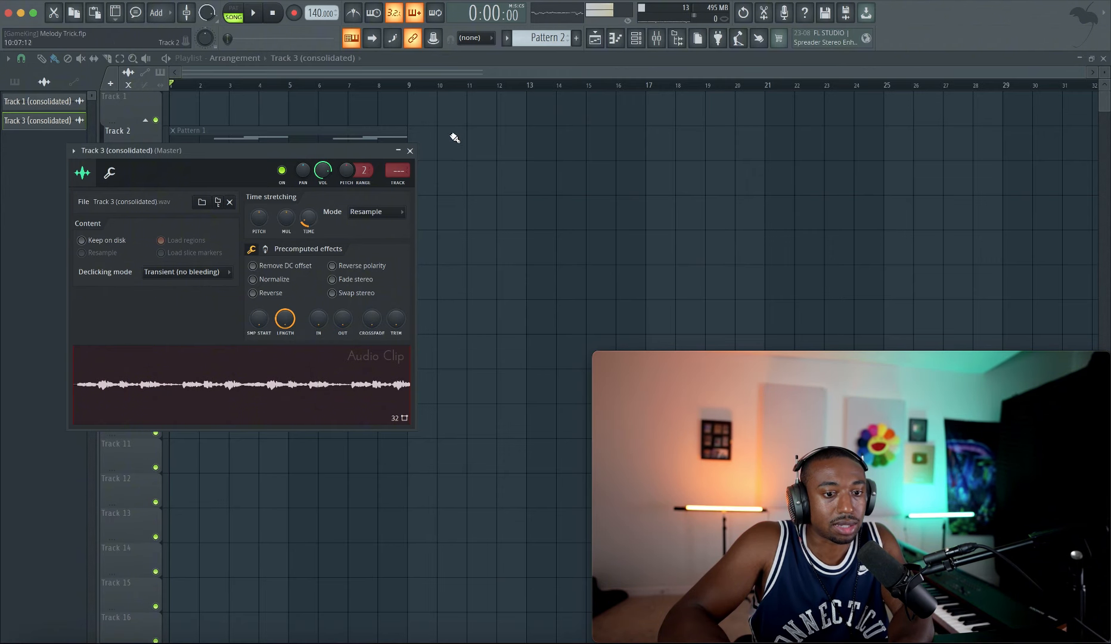
left_click(410, 150)
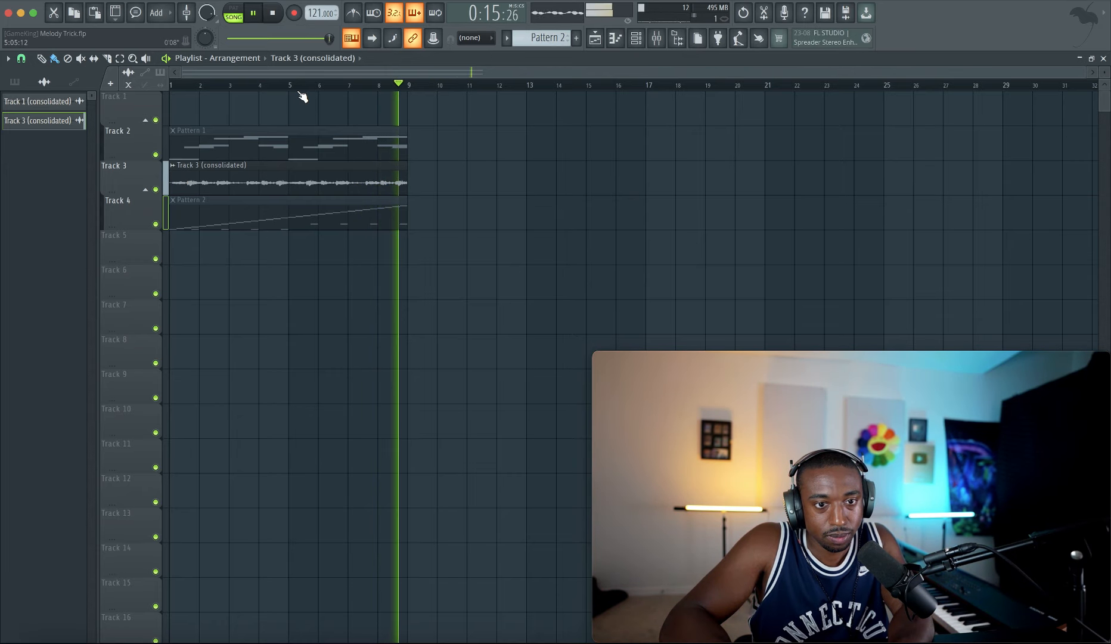
key("space")
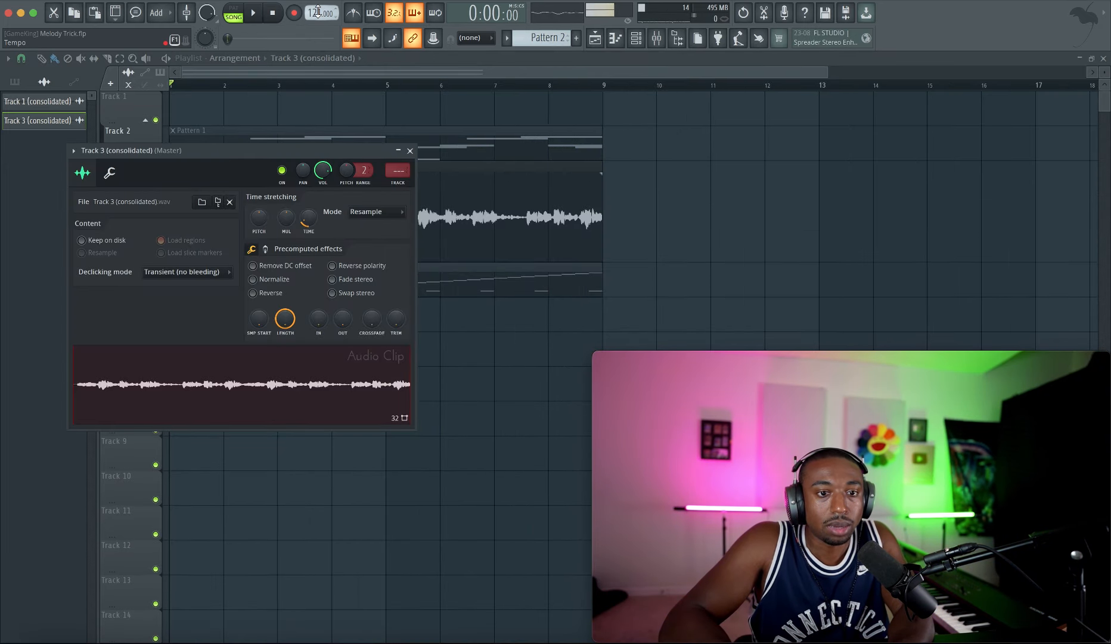
- Set the project tempo to 160 and play the Track 3 (consolidated) clip with its settings window closed
left_click_drag(318, 12, 317, 0)
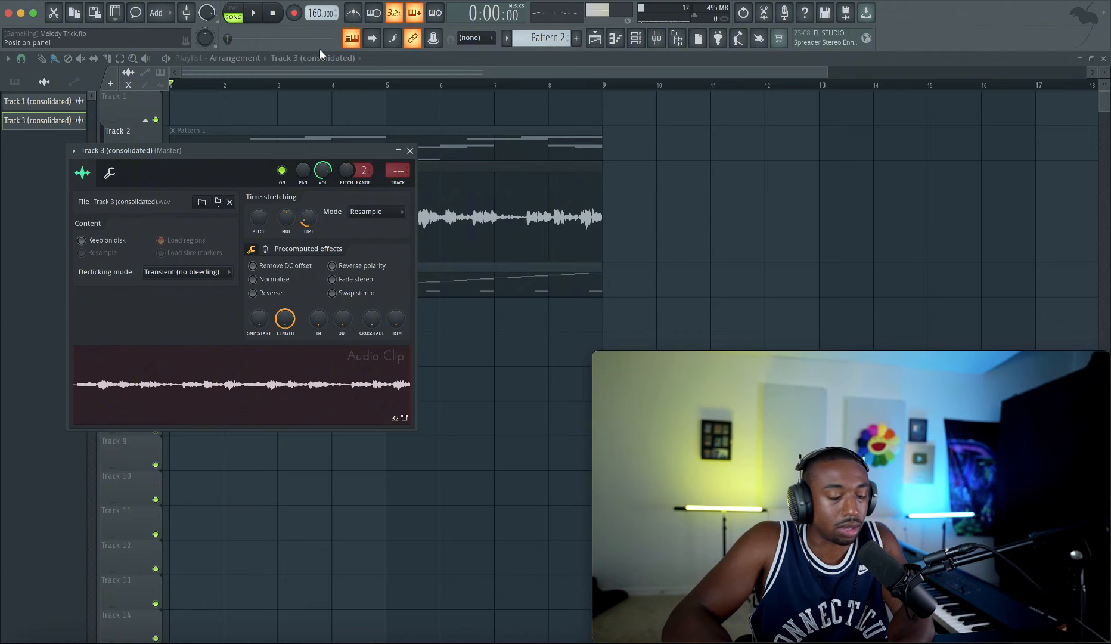
key("space")
left_click(411, 150)
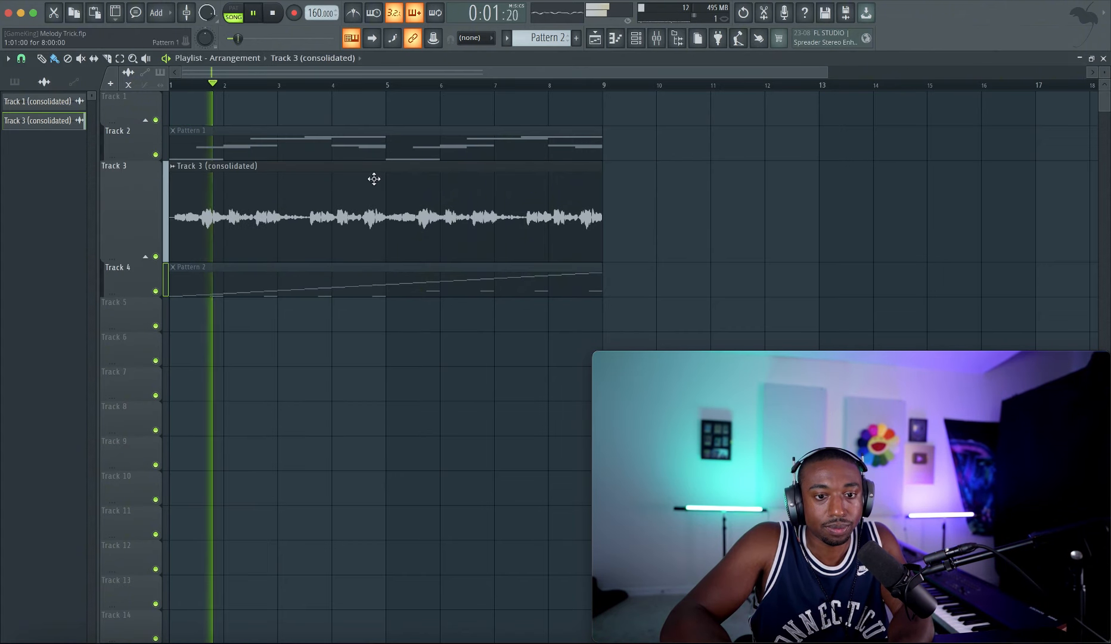
- Try reversing the Track 3 (consolidated) audio clip during playback, and turn Reverse off again
double_click(357, 239)
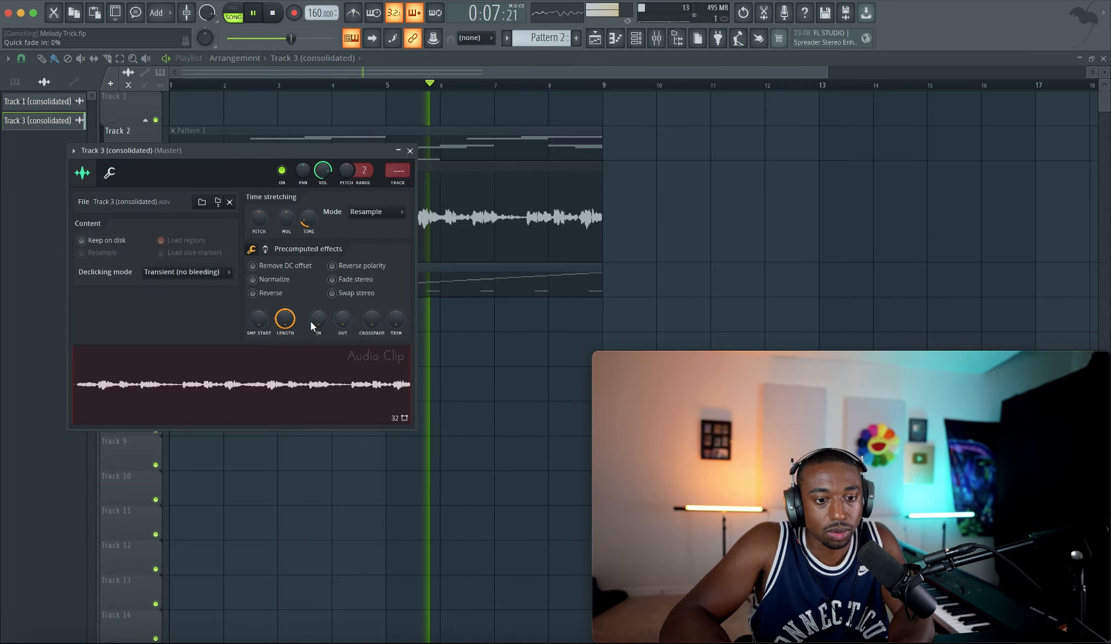
left_click(271, 294)
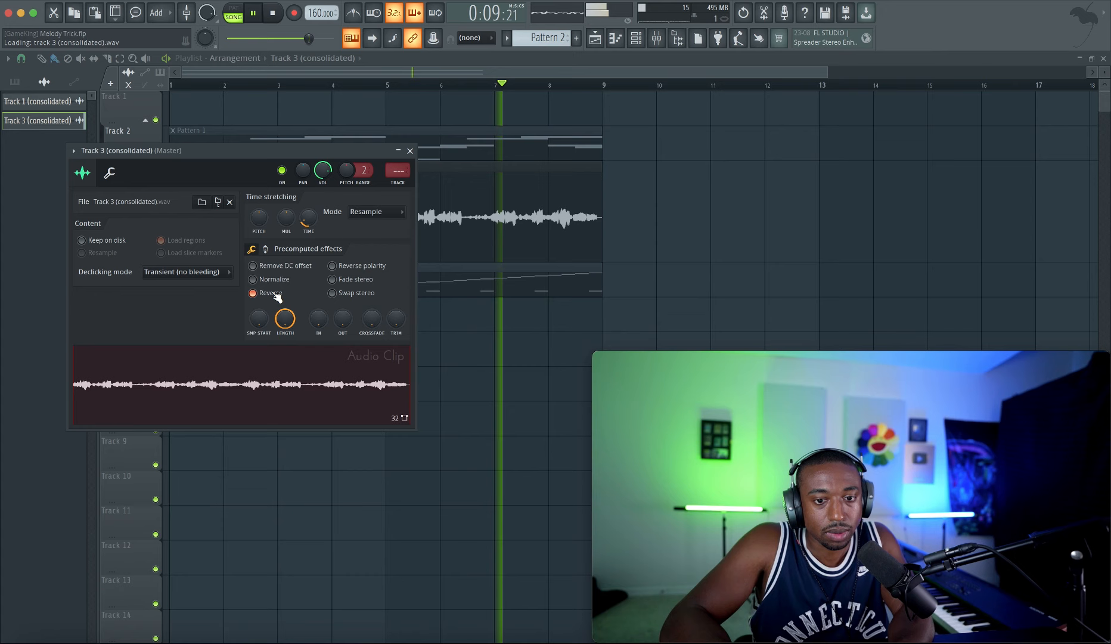
left_click(280, 296)
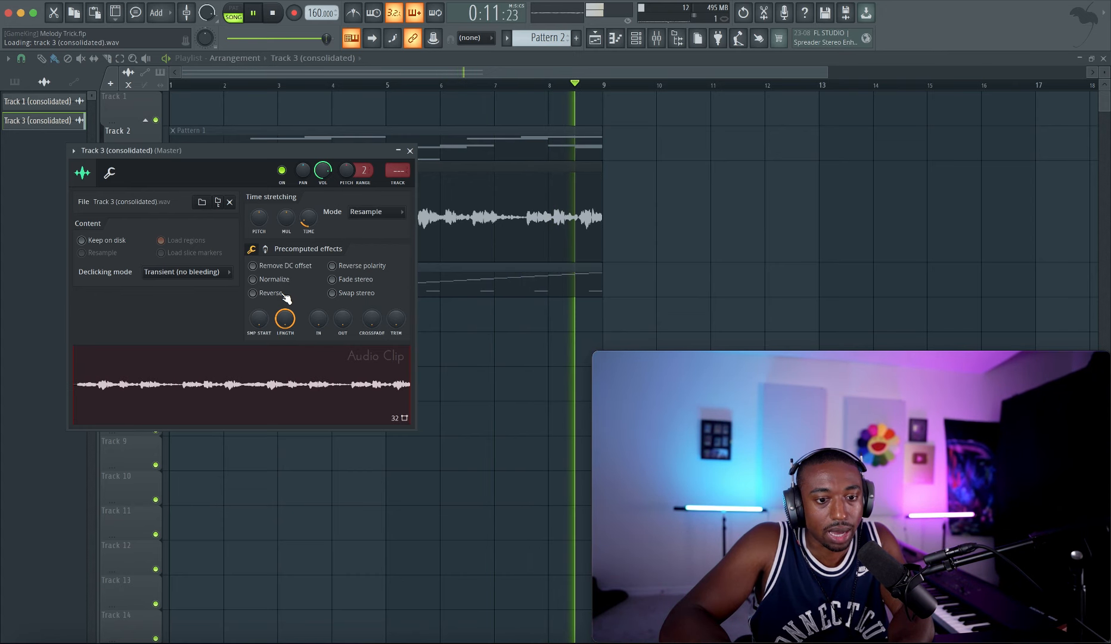
key("space")
- Audition the Track 3 clip with stereo delay at 100% right and 64% left, and set it to 28% left
left_click(266, 249)
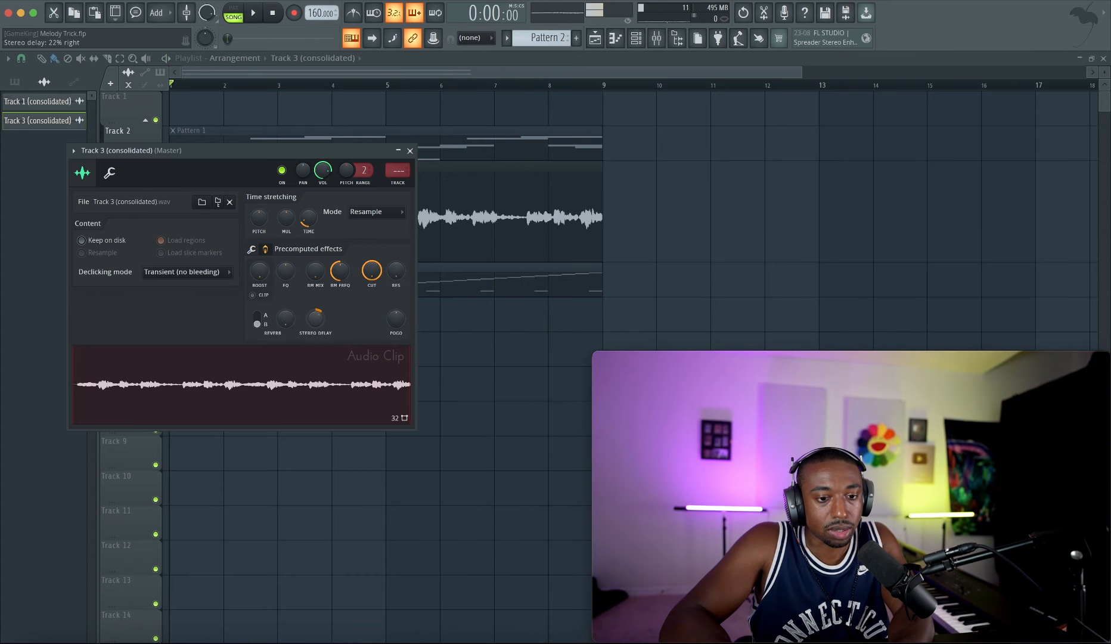
key("space")
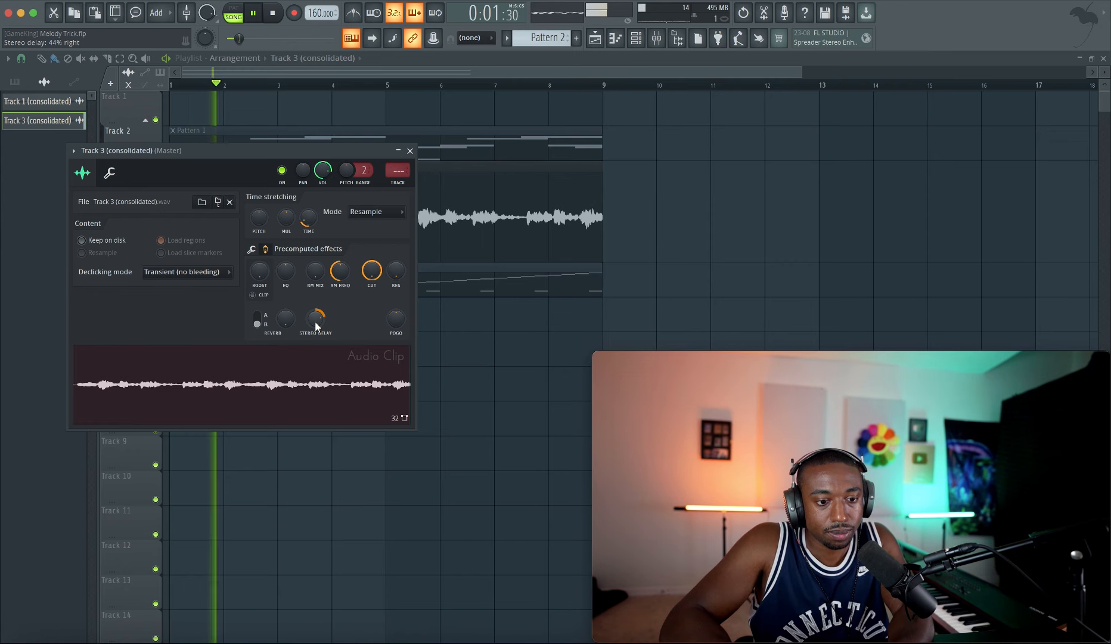
left_click_drag(315, 321, 316, 295)
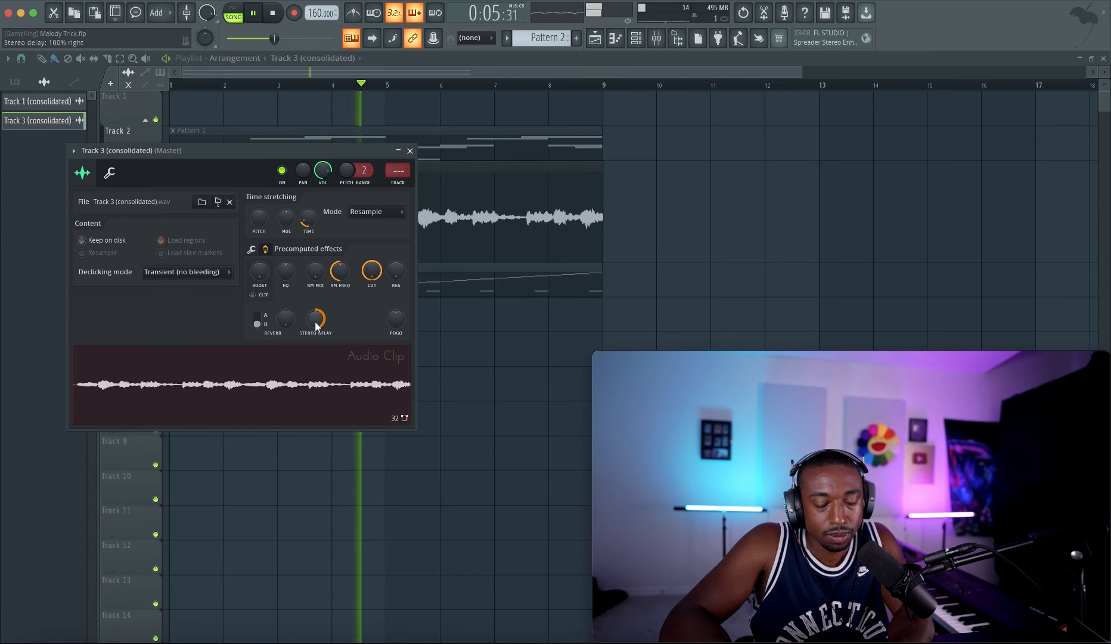
left_click_drag(317, 322, 316, 334)
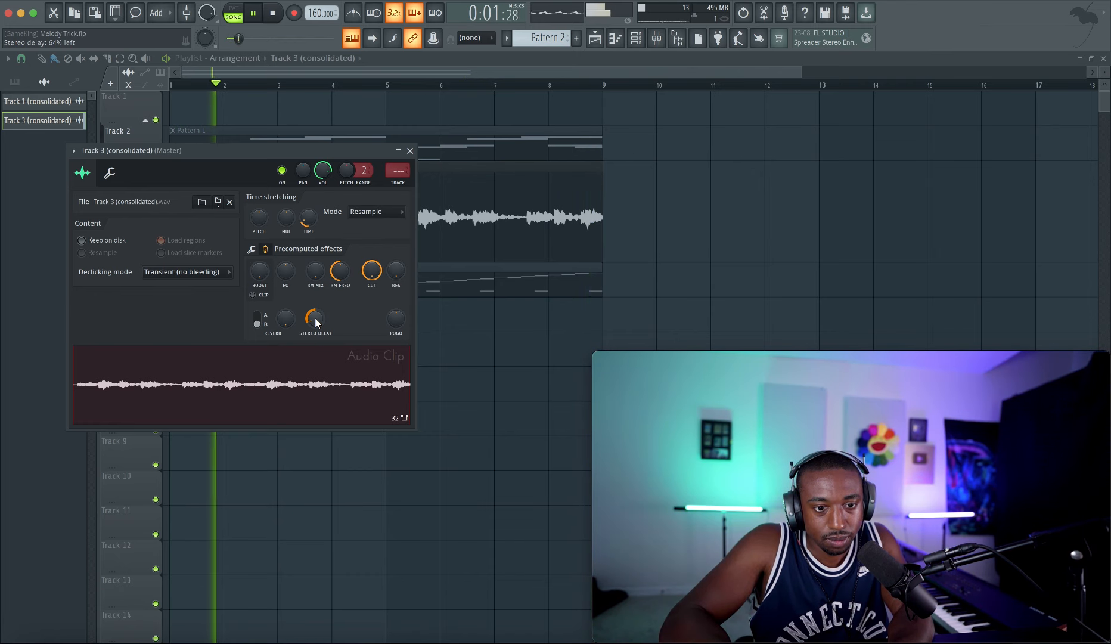
left_click_drag(315, 317, 315, 307)
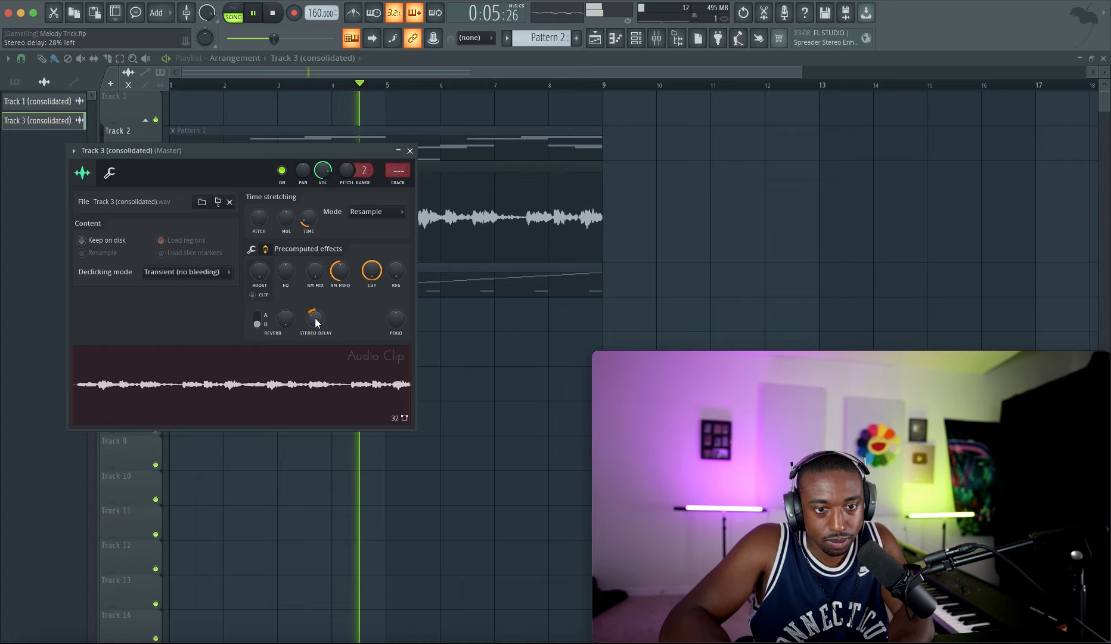
key("space")
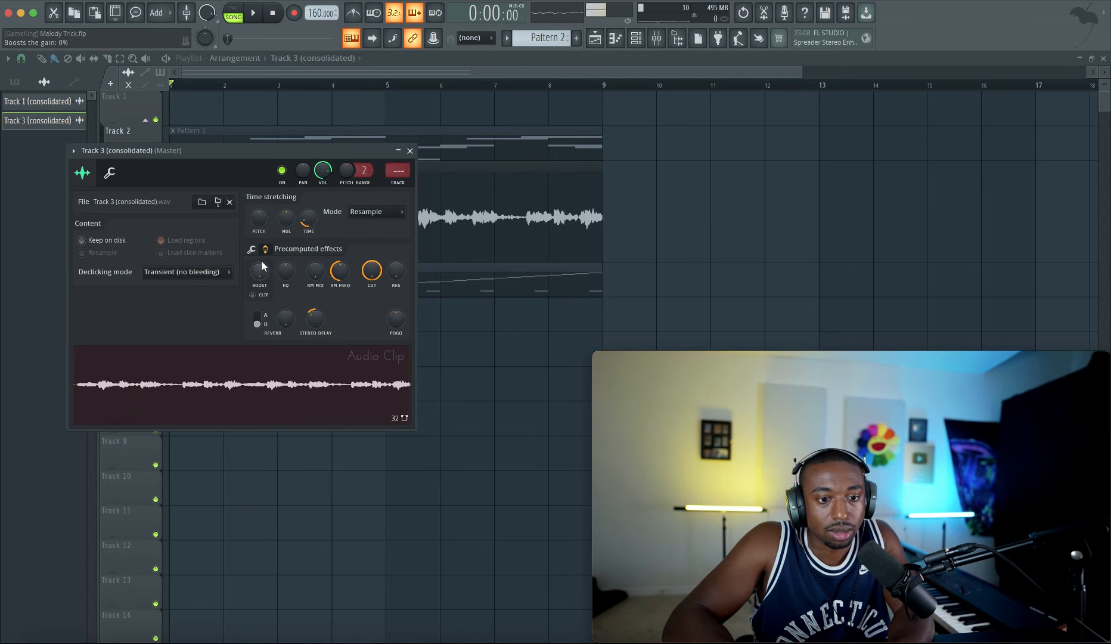
- Close the audio clip settings and delete the Track 3 (consolidated) and Pattern 2 clips from the Playlist
key("space")
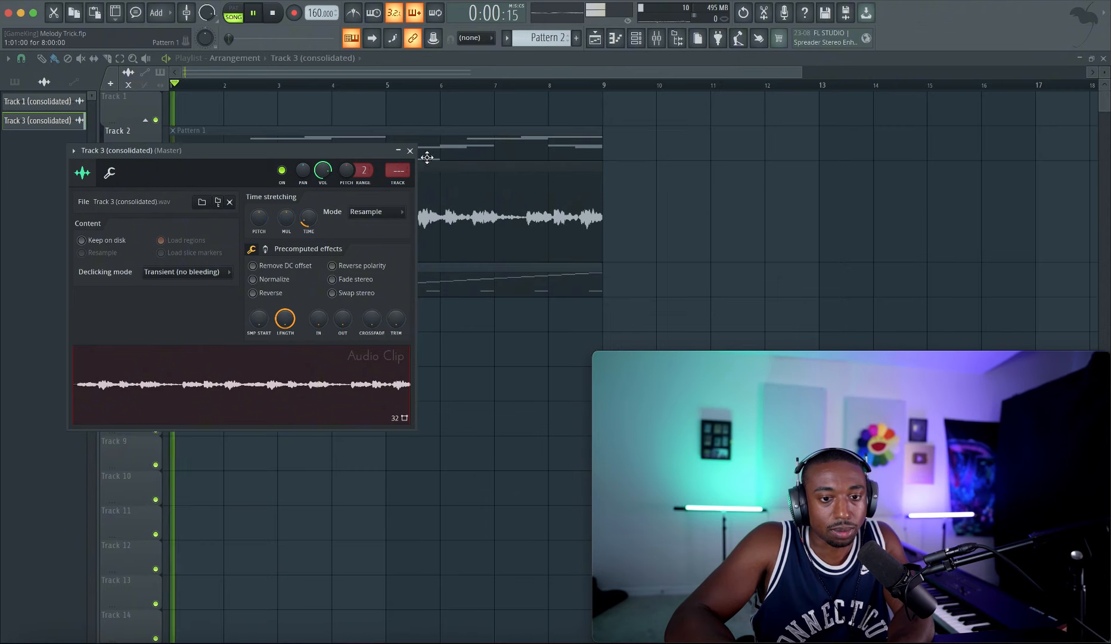
left_click(410, 150)
key("space")
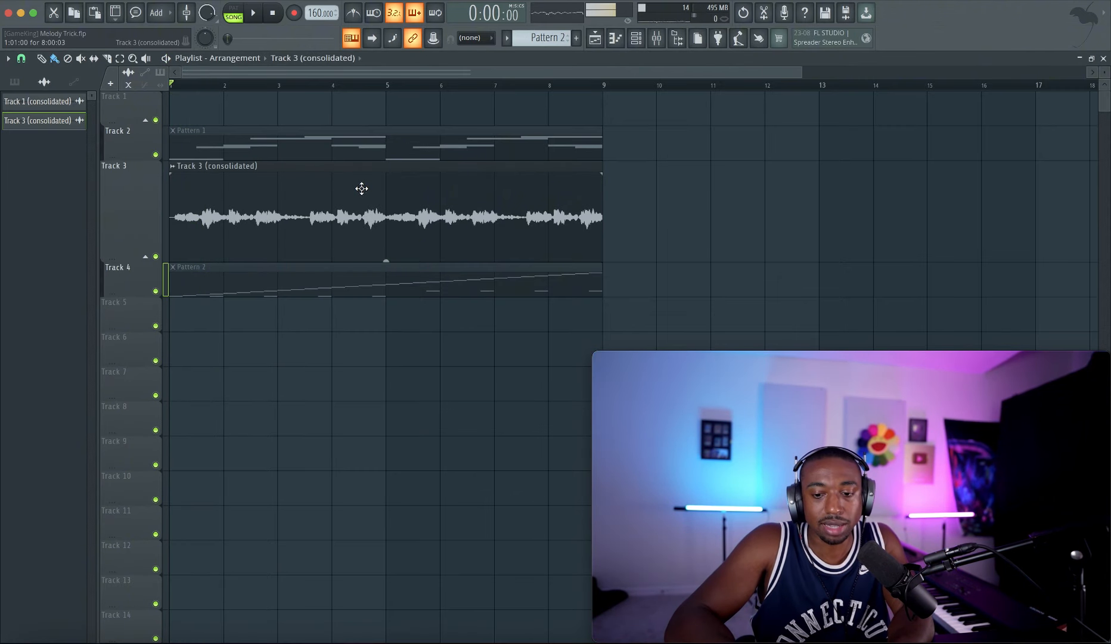
right_click(366, 227)
right_click(338, 274)
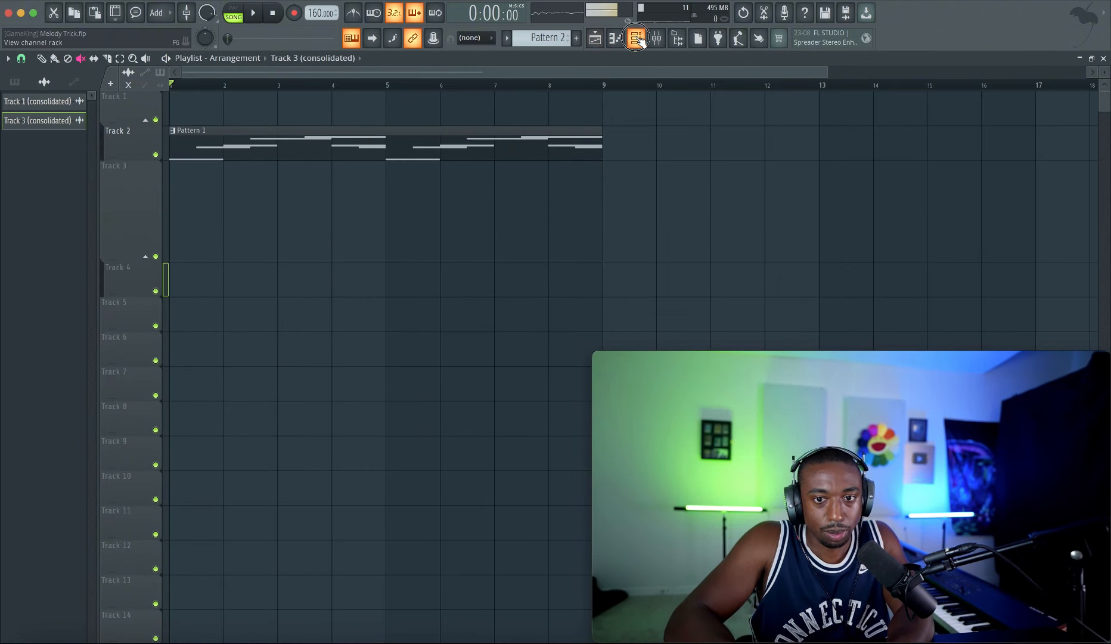
- Open the Hercules instrument of Pattern 1 and load the Foreign Bells preset from the favorites during playback
left_click(637, 38)
key("space")
scroll(528, 39, "up", 1)
key("space")
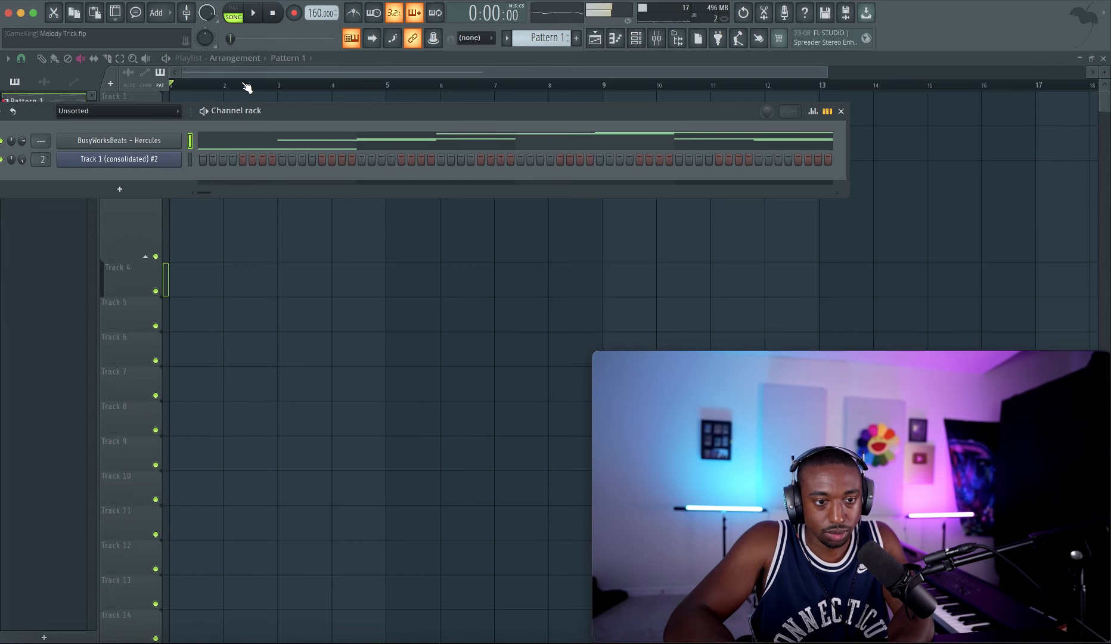
key("space")
left_click(118, 141)
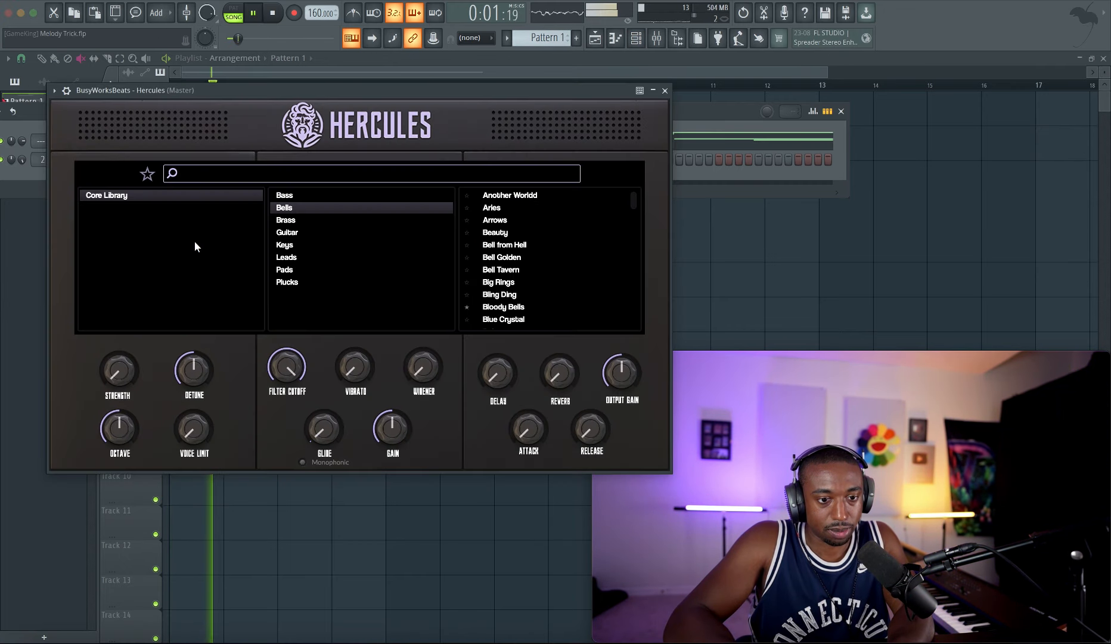
left_click(143, 178)
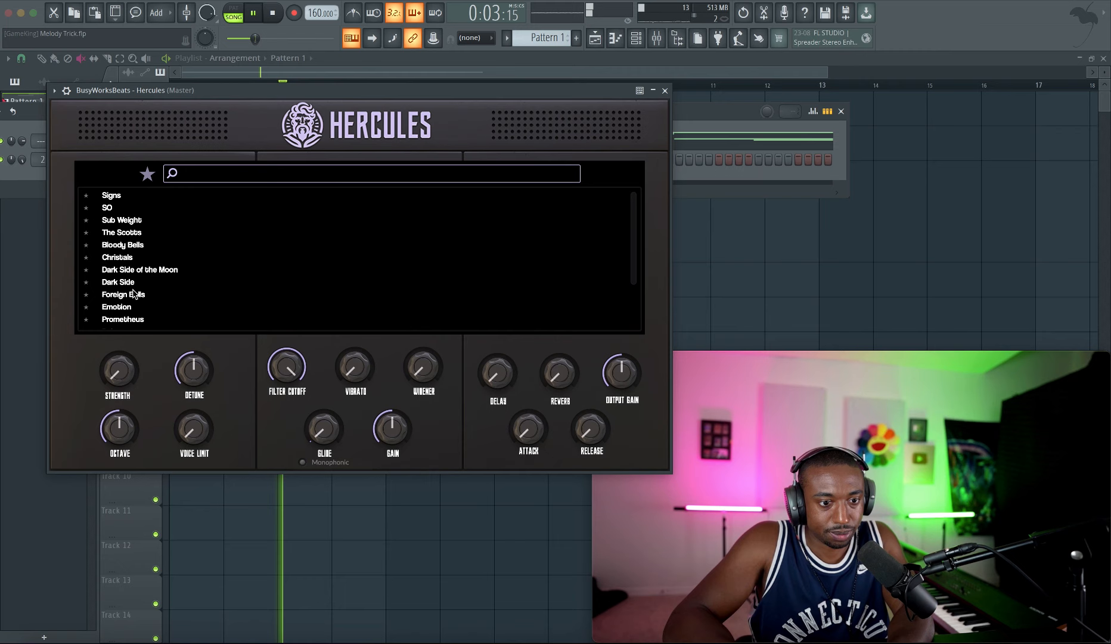
left_click(123, 294)
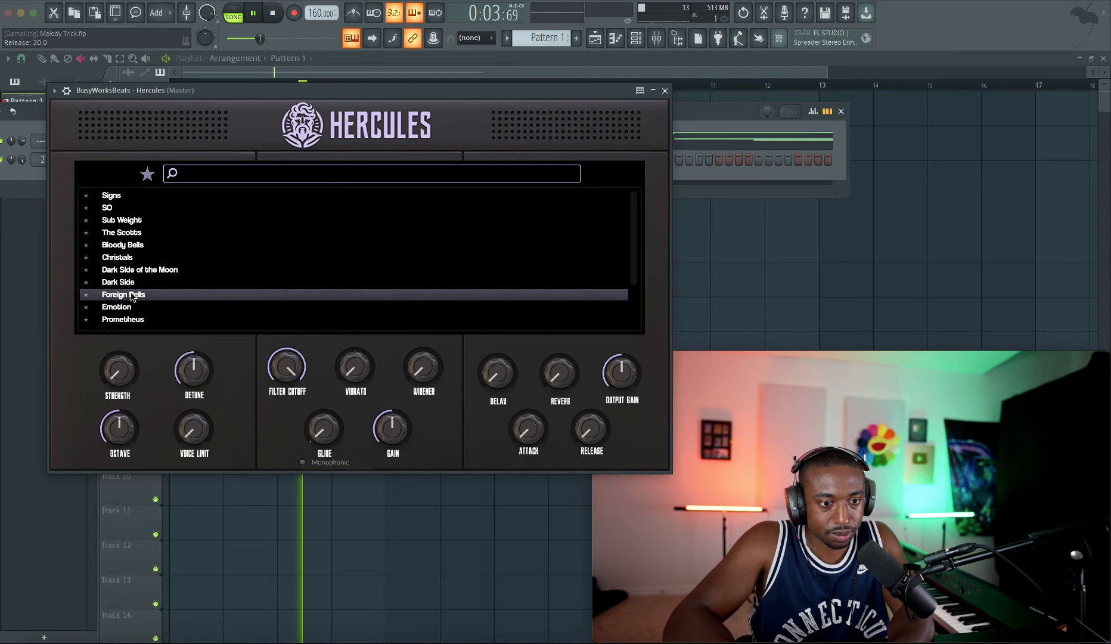
left_click(663, 91)
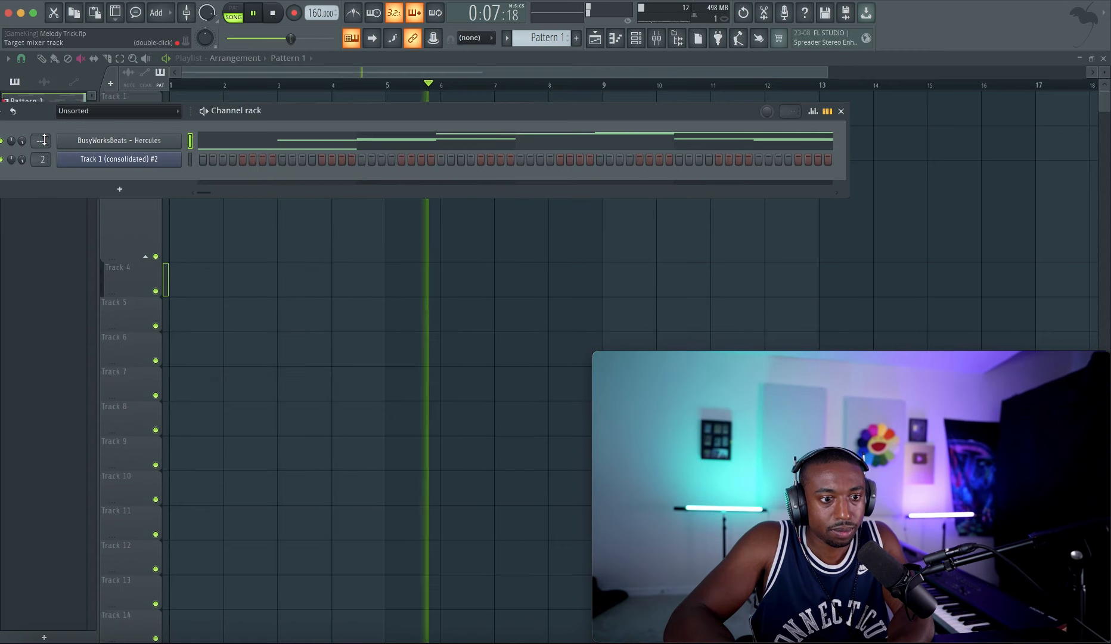
- Route the Hercules channel to mixer track 3 and check its instrument window
left_click_drag(44, 140, 45, 131)
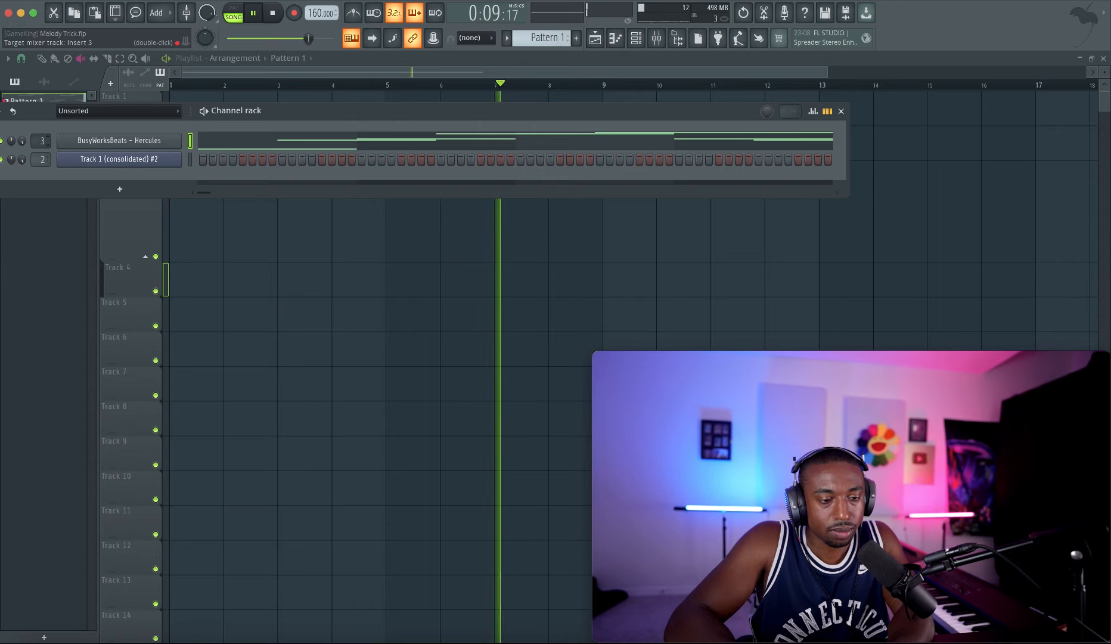
left_click(165, 145)
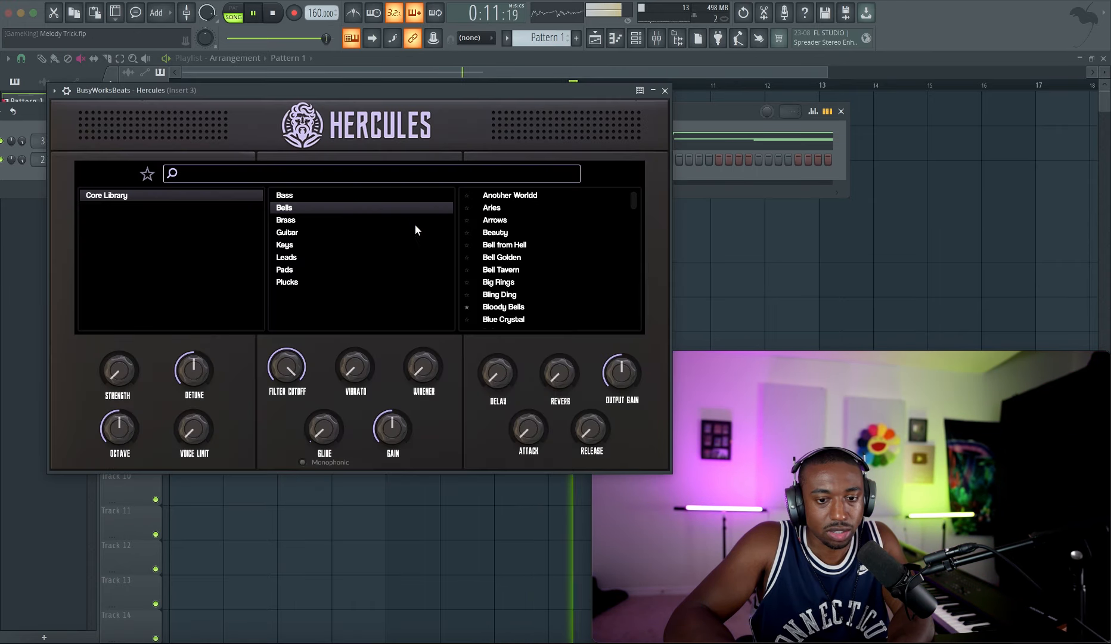
left_click(665, 92)
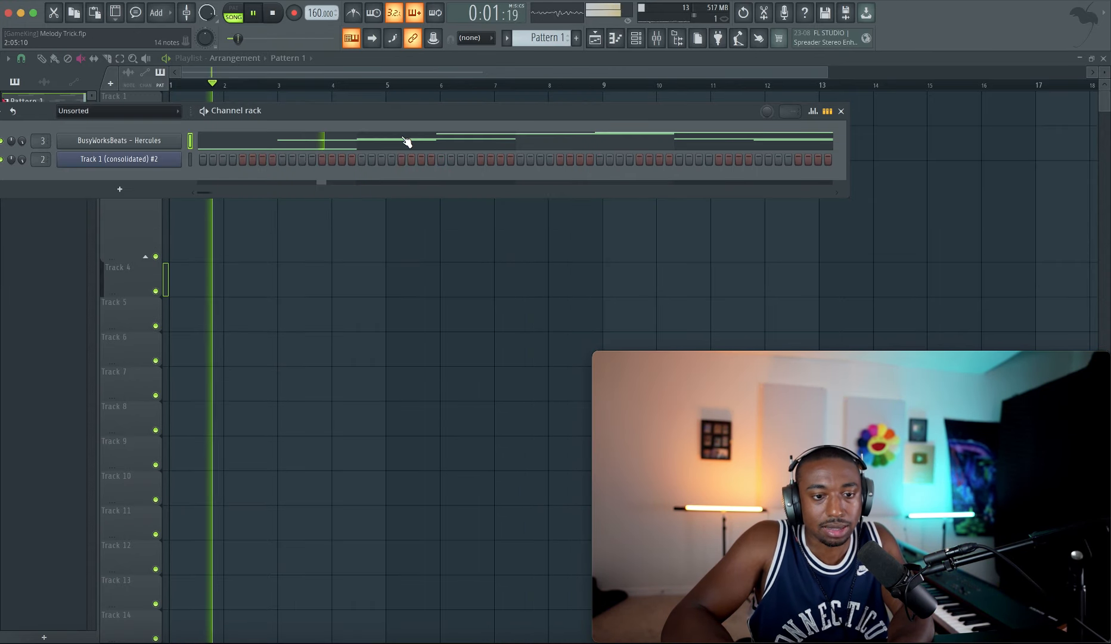
- Copy the two C4 notes at bars 1 and 5 of the Hercules melody one octave down to C3
left_click(302, 151)
scroll(257, 275, "down", 5)
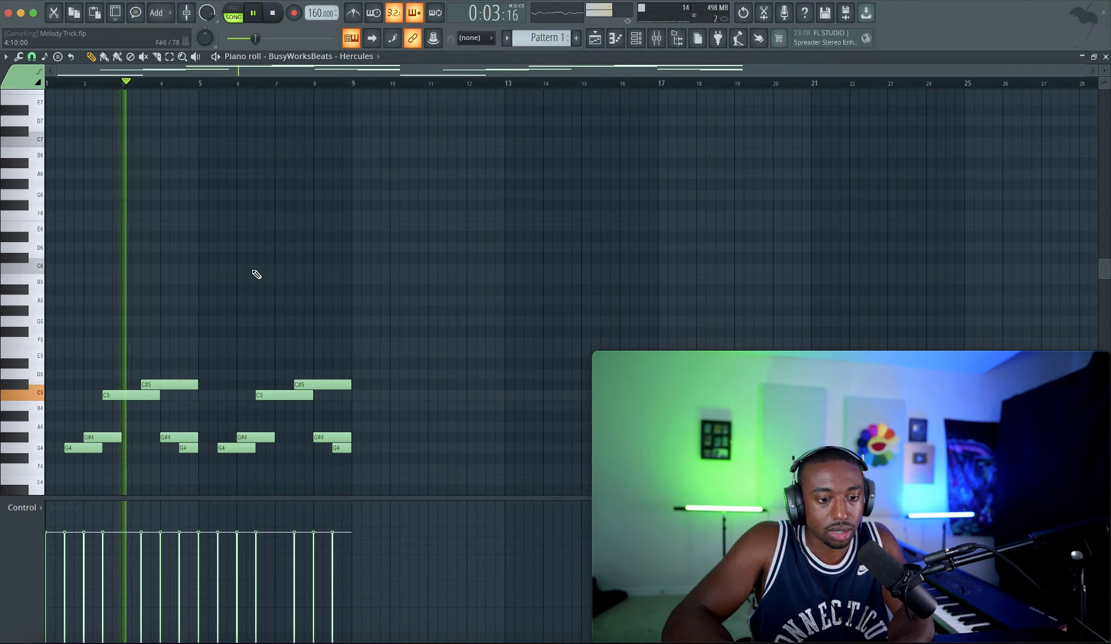
left_click_drag(340, 374, 50, 314)
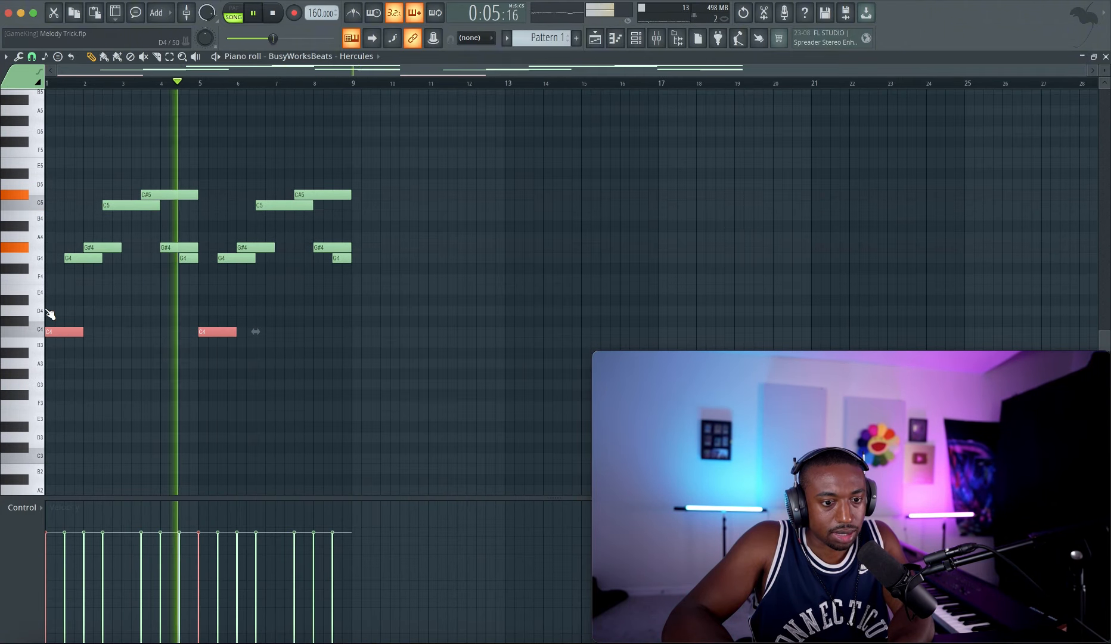
key("space")
key("ctrl+Down")
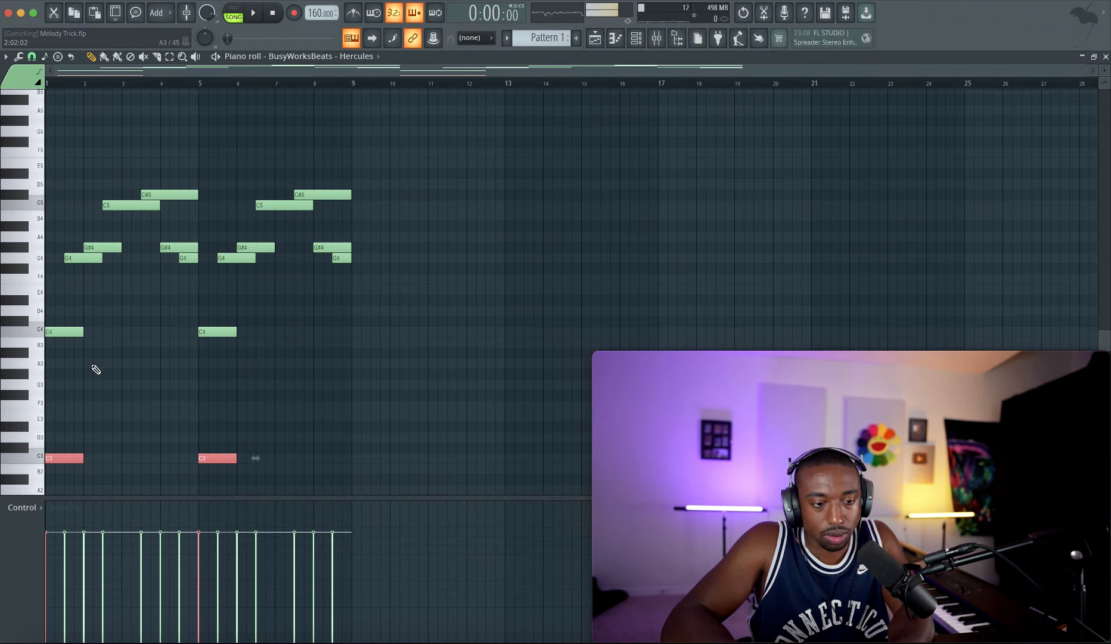
- Build out the bass line with one-bar notes: G3 in bars 2 and 6, C3 in 3 and 7, C#3 in 4 and 8
left_click_drag(63, 458, 182, 443)
key("space")
left_click(156, 415, "ctrl")
left_click_drag(282, 459, 320, 444)
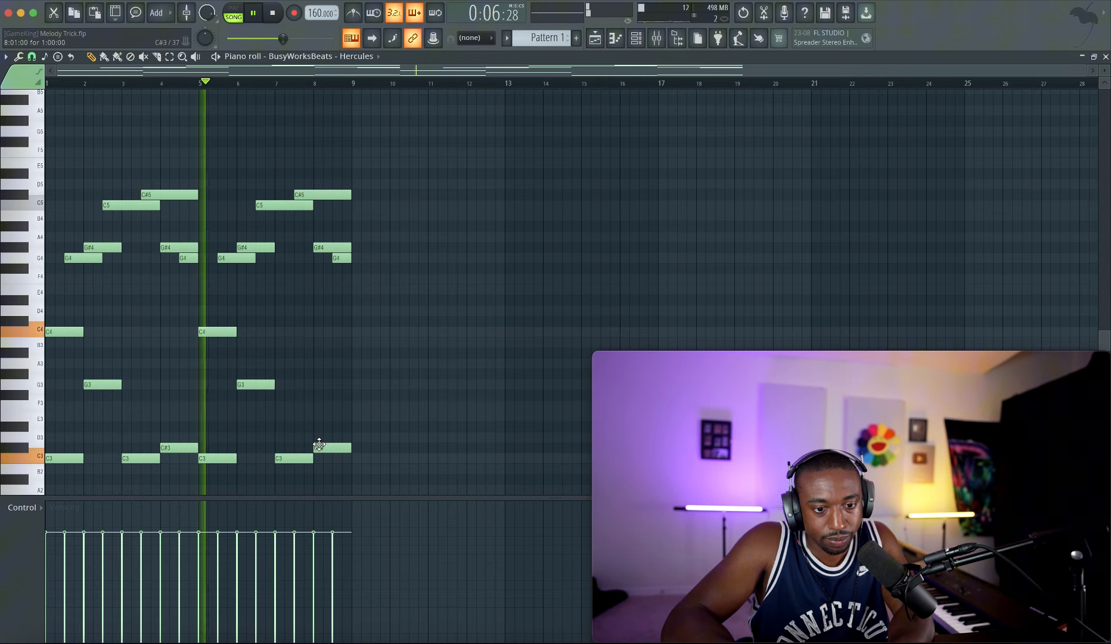
- Check the Hercules instrument settings while the extended melody plays, and close its window
left_click(637, 38)
left_click(90, 142)
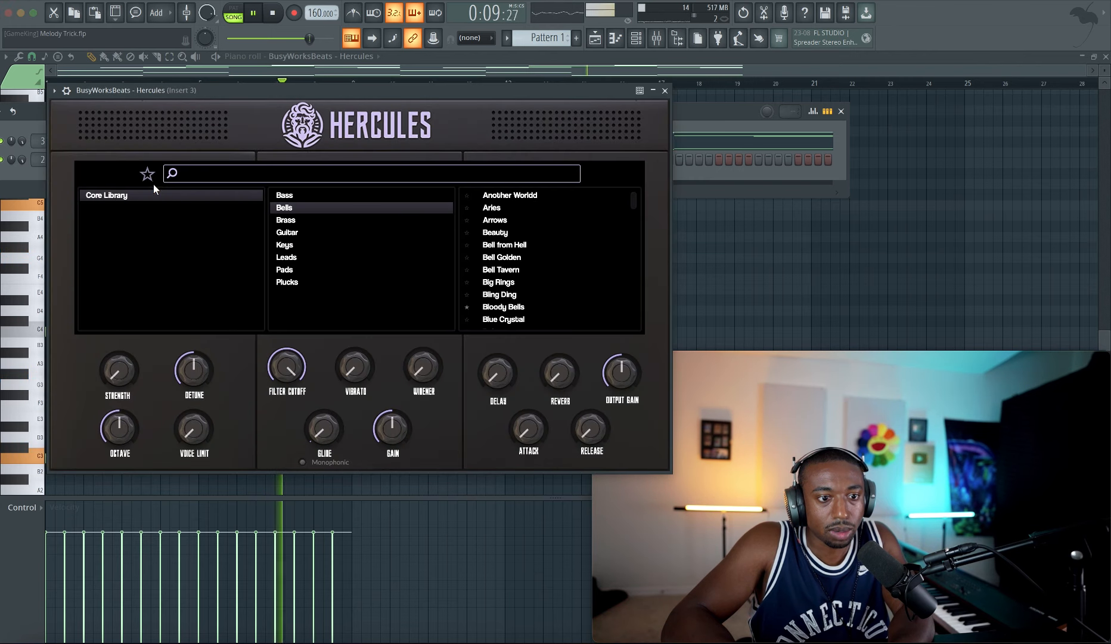
key("Escape")
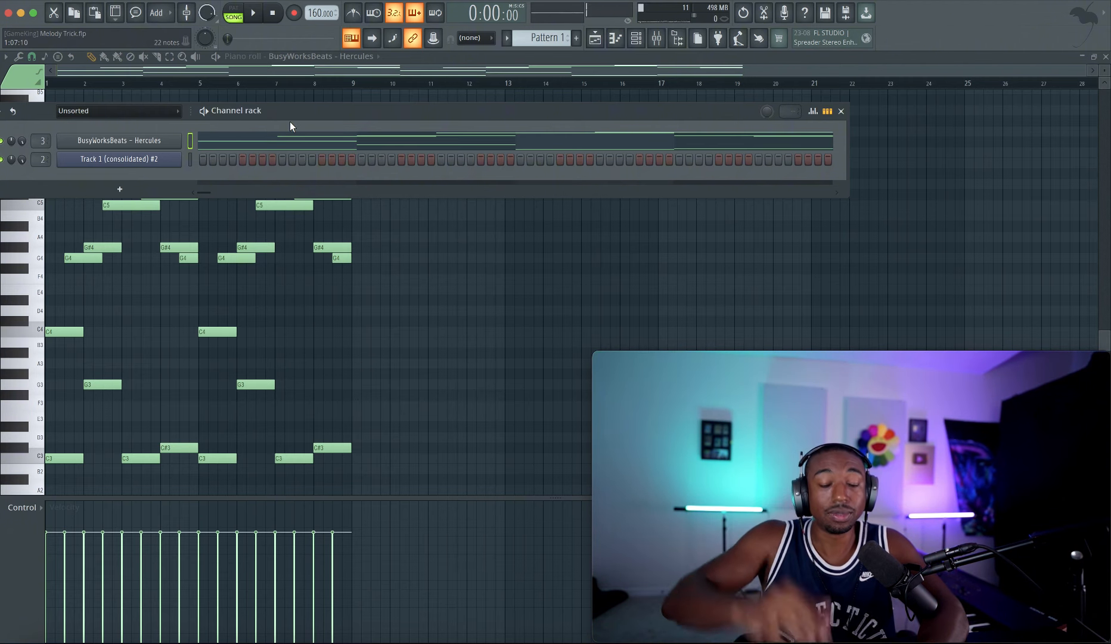
- Modify the Hercules notes of Pattern 1 with a piano roll tool
left_click(219, 149)
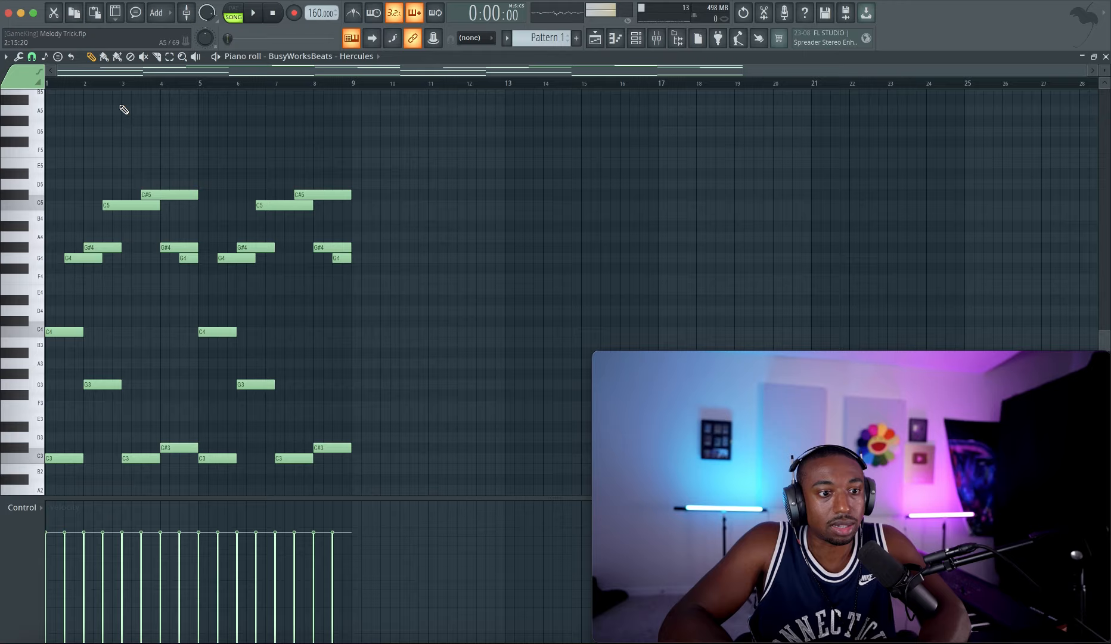
left_click(19, 56)
left_click(45, 280)
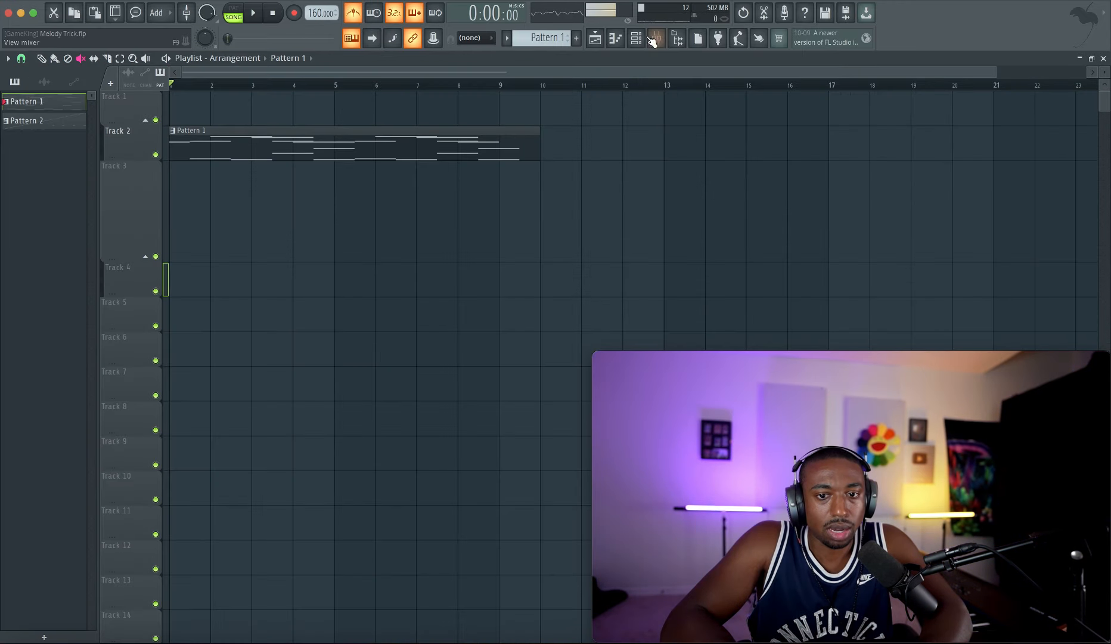
- Load ValhallaVintageVerb into the first effect slot of mixer Insert 3
left_click(636, 38)
key("F9")
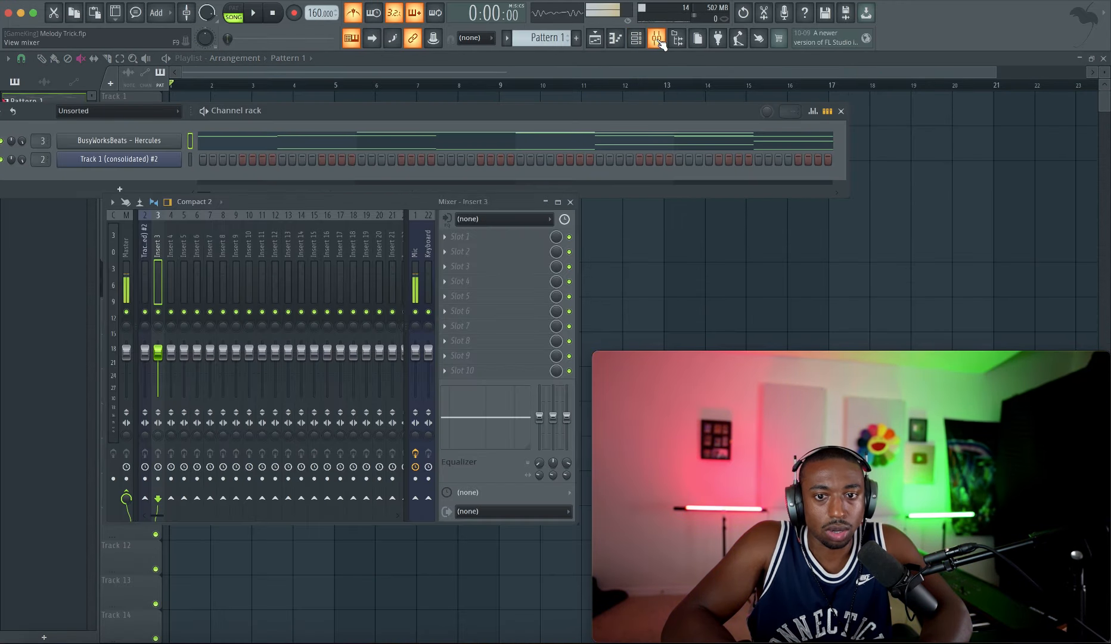
left_click(479, 240)
scroll(654, 275, "down", 10)
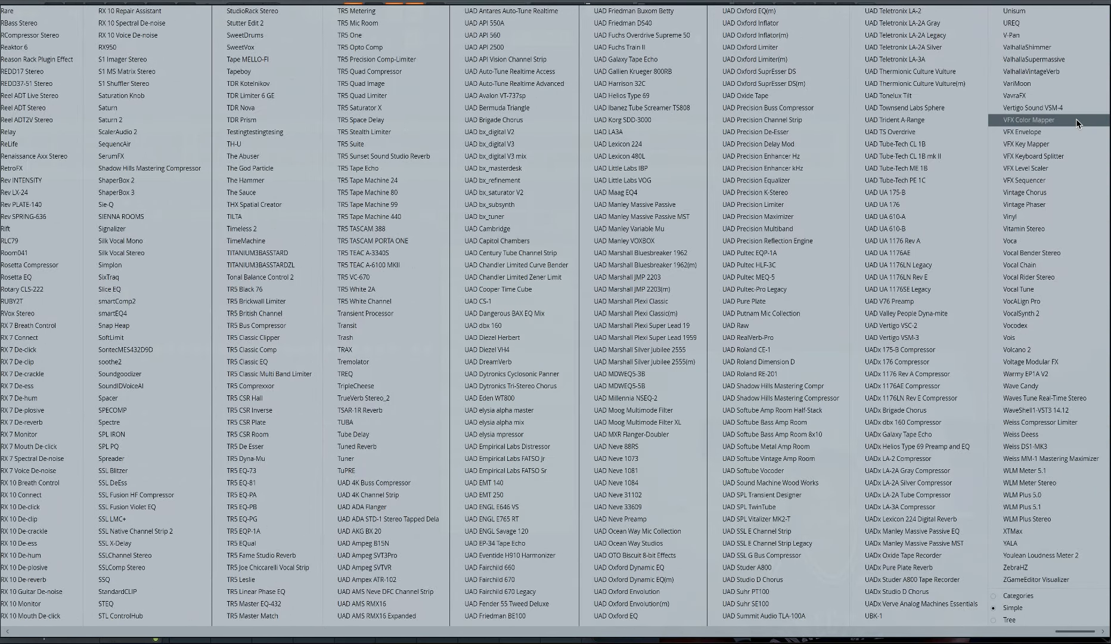
left_click(1051, 74)
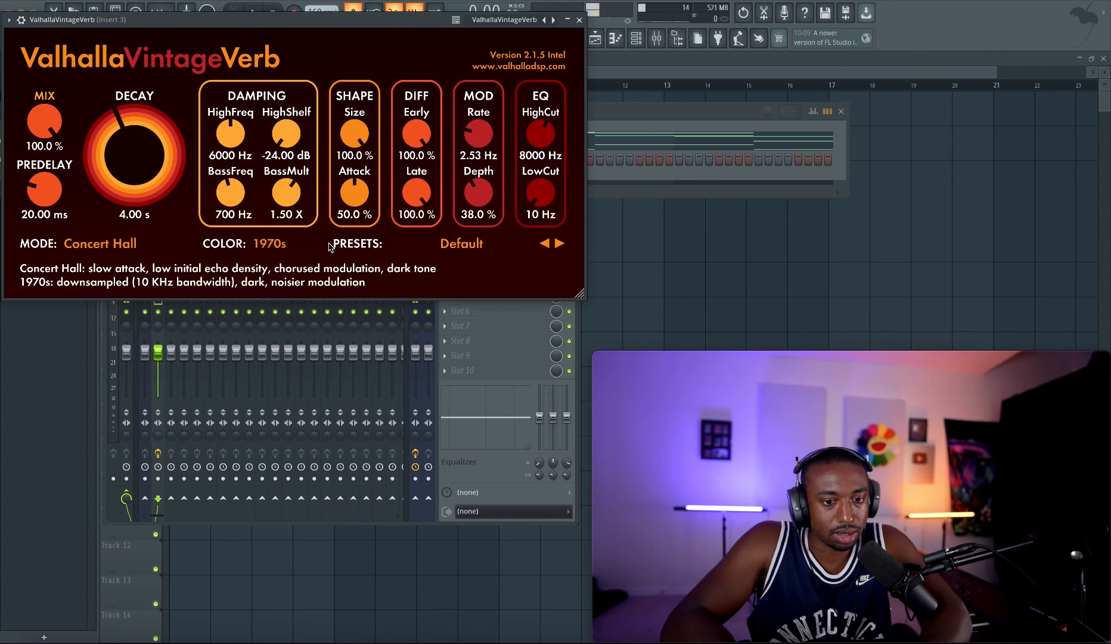
- Set the reverb's color to NOW and its decay to 2.17 s
left_click(283, 244)
left_click(278, 289)
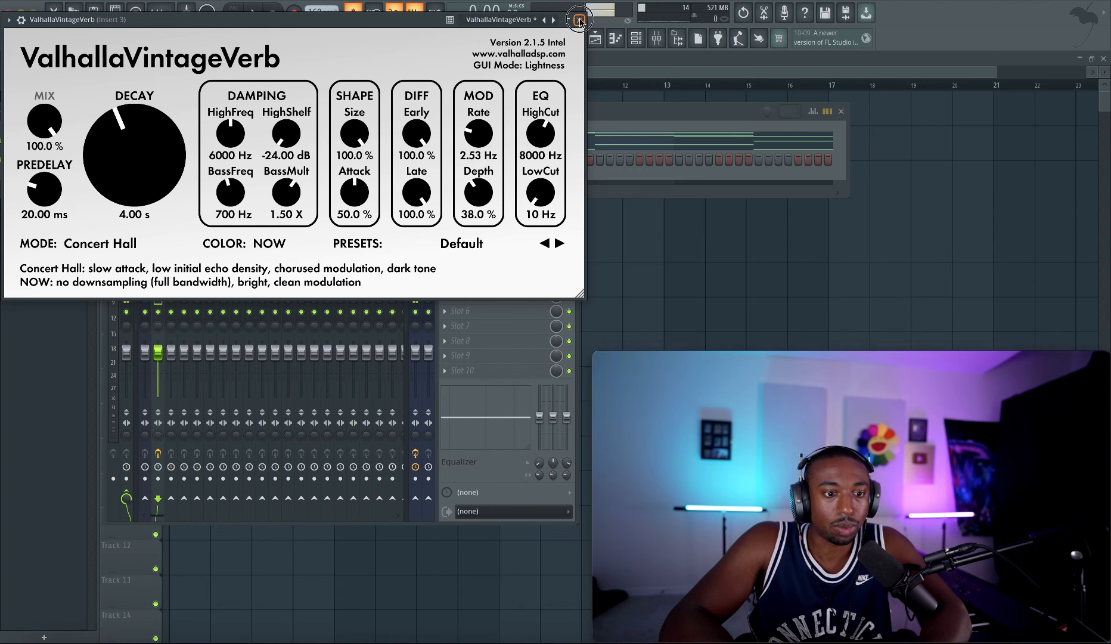
left_click_drag(143, 149, 143, 154)
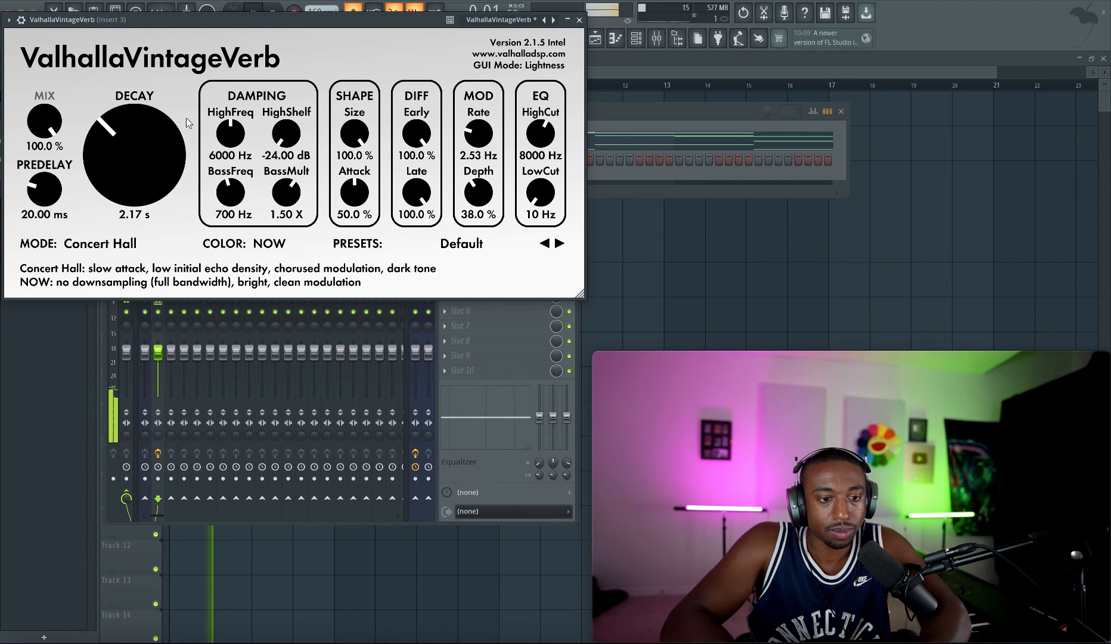
- Raise the ValhallaVintageVerb decay to 4.30 s, close the reverb window and audition the melody
left_click_drag(156, 150, 155, 132)
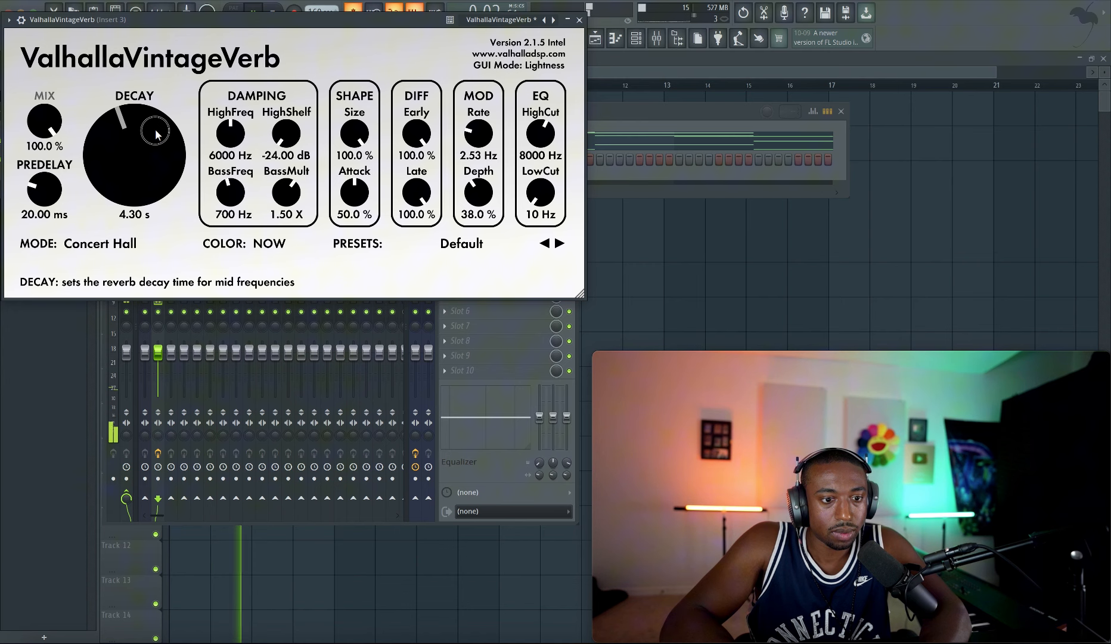
left_click(580, 19)
key("space")
key("space")
key("space")
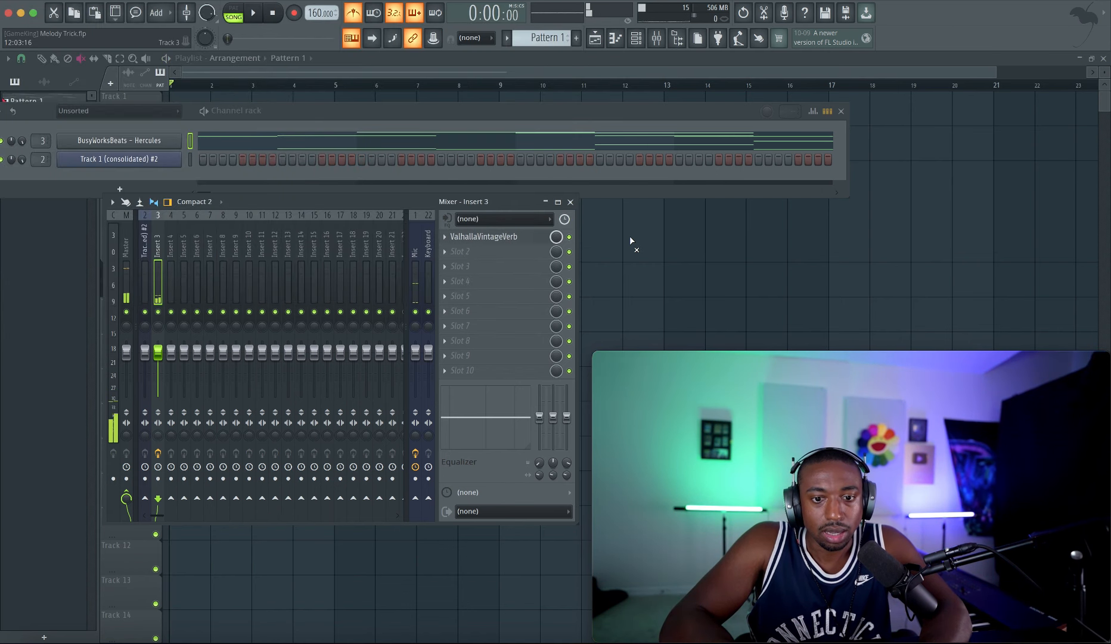
- Consolidate Track 2 into a 32-bit float WAV audio clip with insert effects enabled
left_click(632, 241)
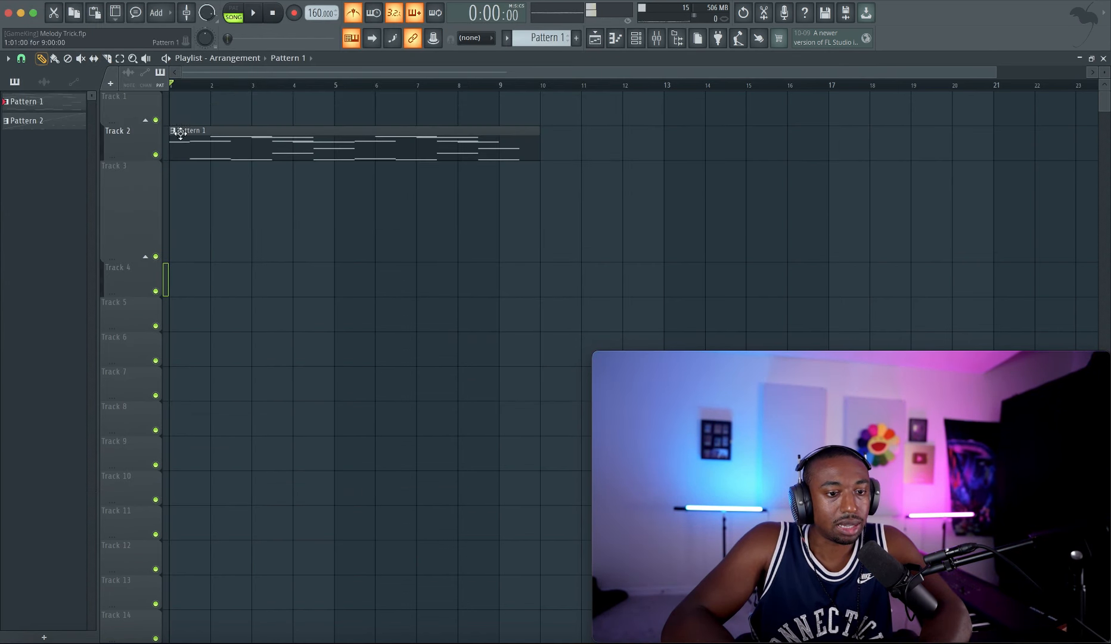
right_click(141, 140)
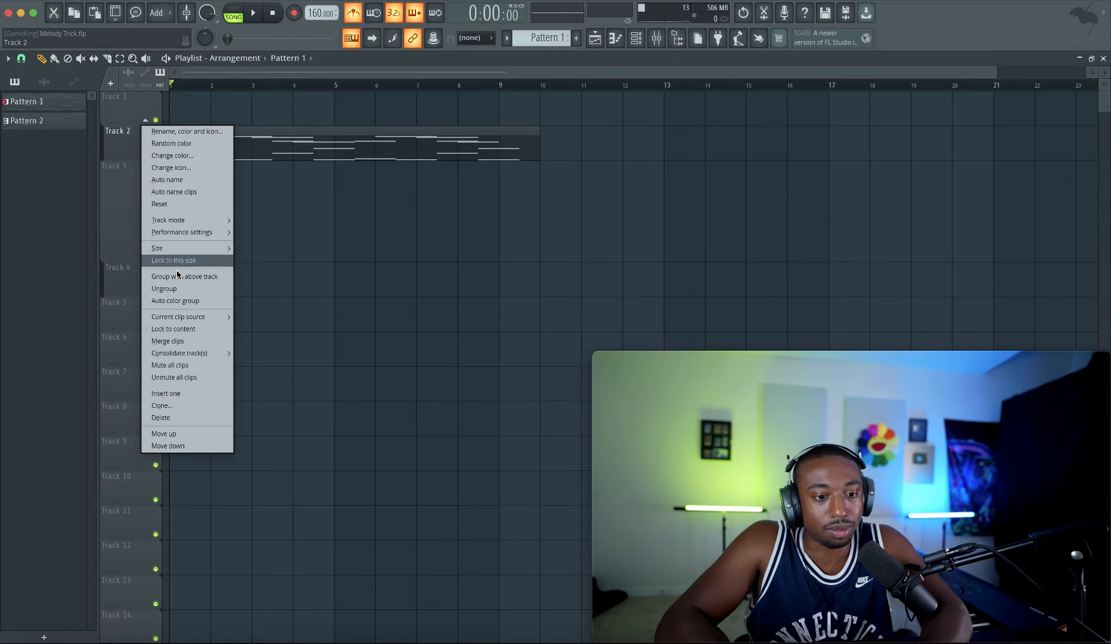
mouse_move(193, 349)
left_click(256, 354)
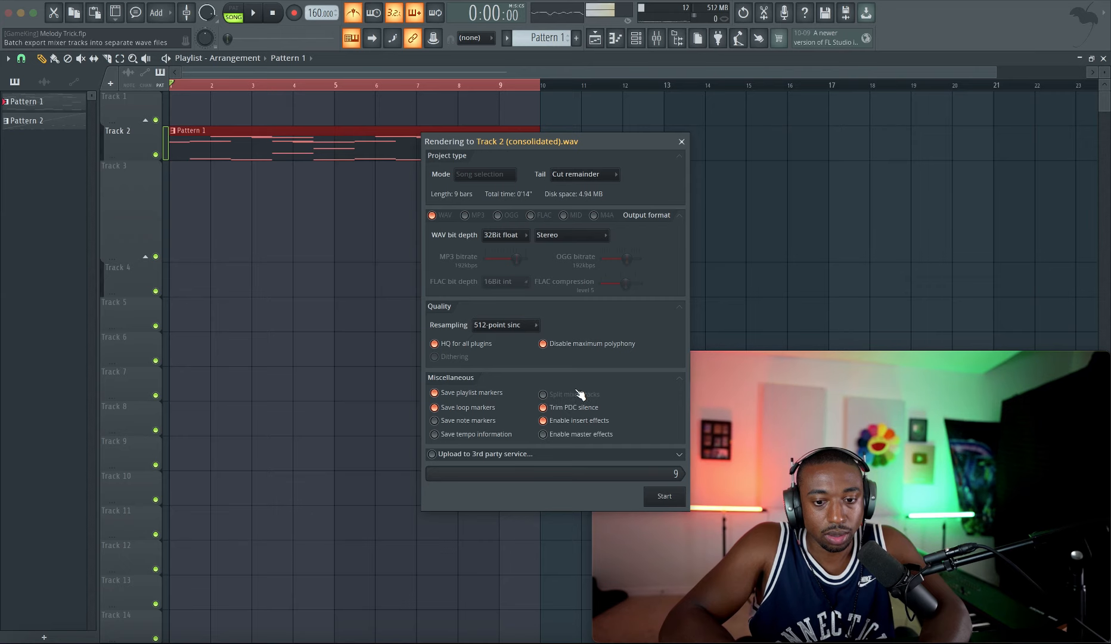
left_click_drag(554, 143, 319, 169)
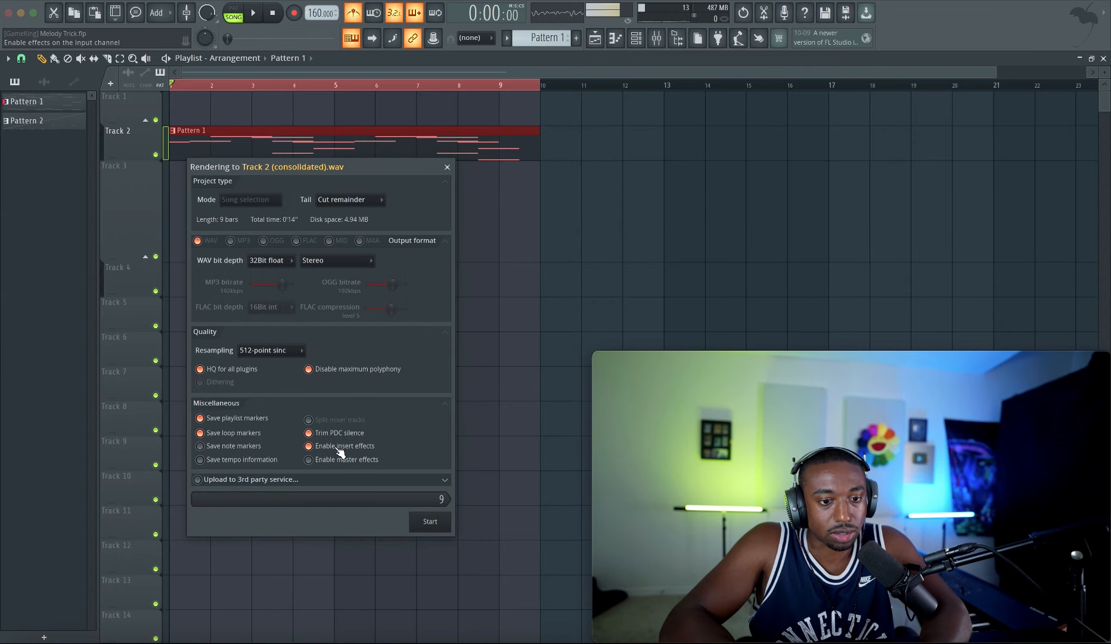
key("Return")
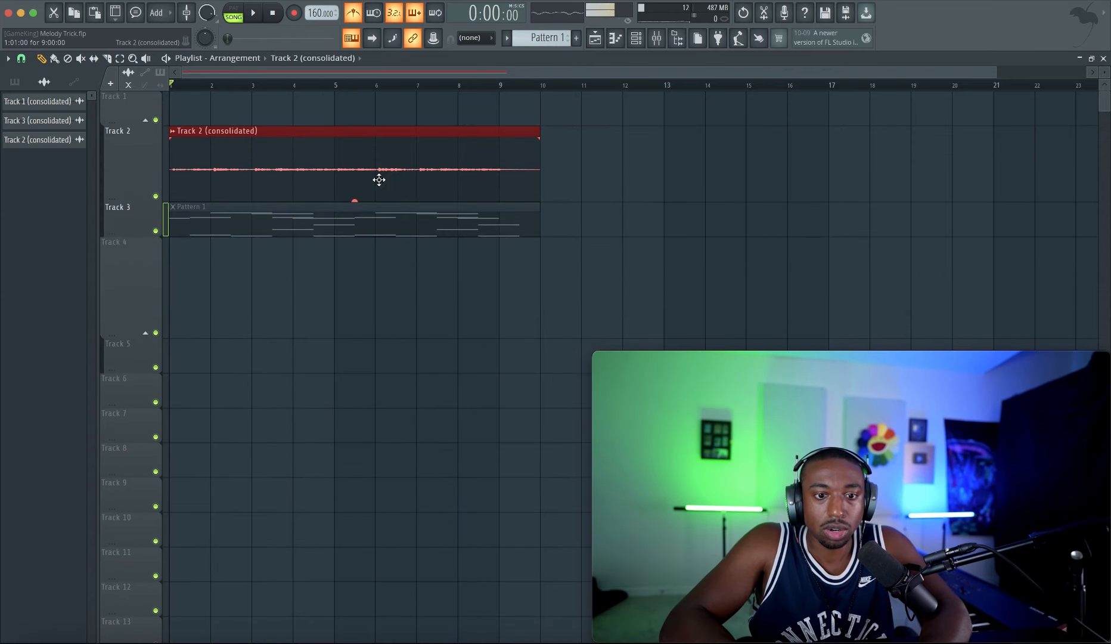
- Reverse the consolidated audio clip on Track 2
double_click(254, 142)
left_click(269, 309)
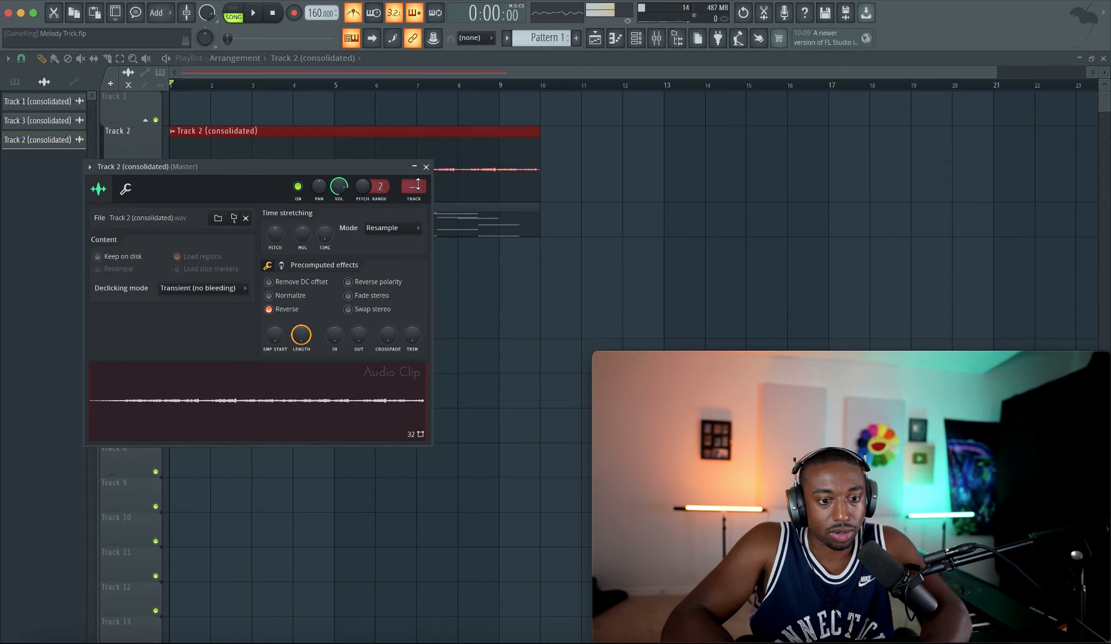
left_click(427, 167)
- Flip the Hercules notes of Pattern 1 horizontally in the piano roll so the melody runs backwards, and return to the playlist
double_click(201, 218)
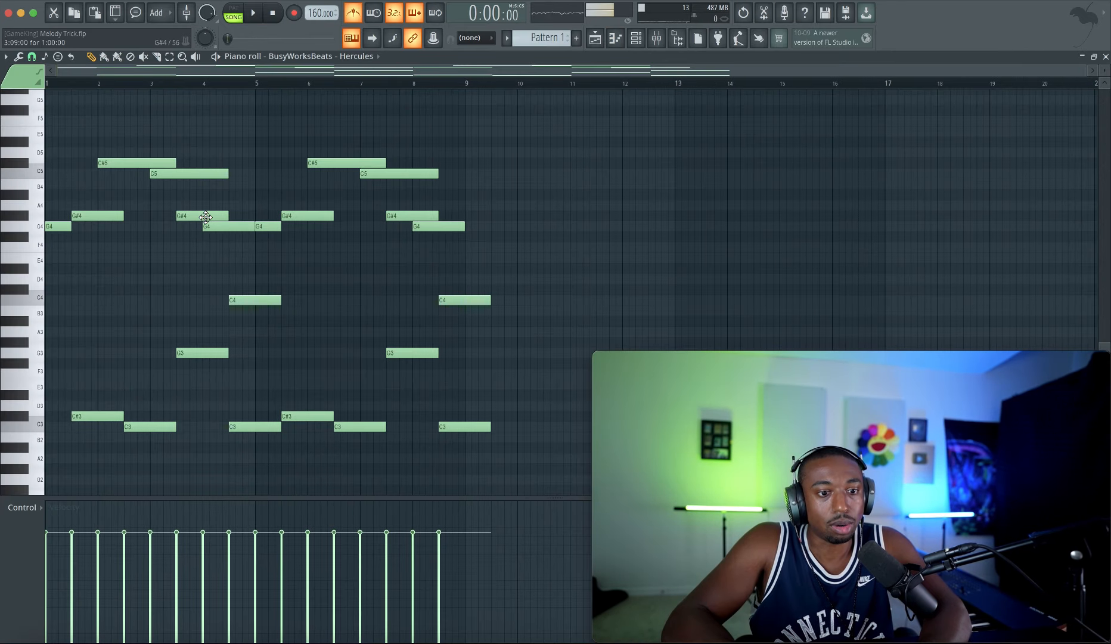
left_click(19, 56)
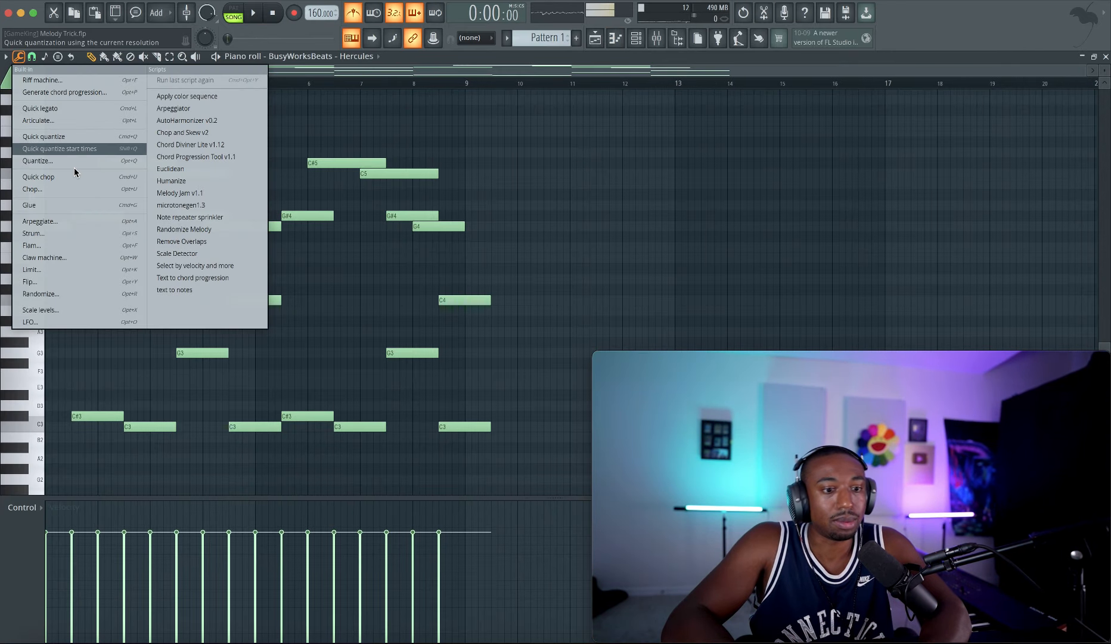
left_click(71, 255)
key("Return")
left_click(596, 38)
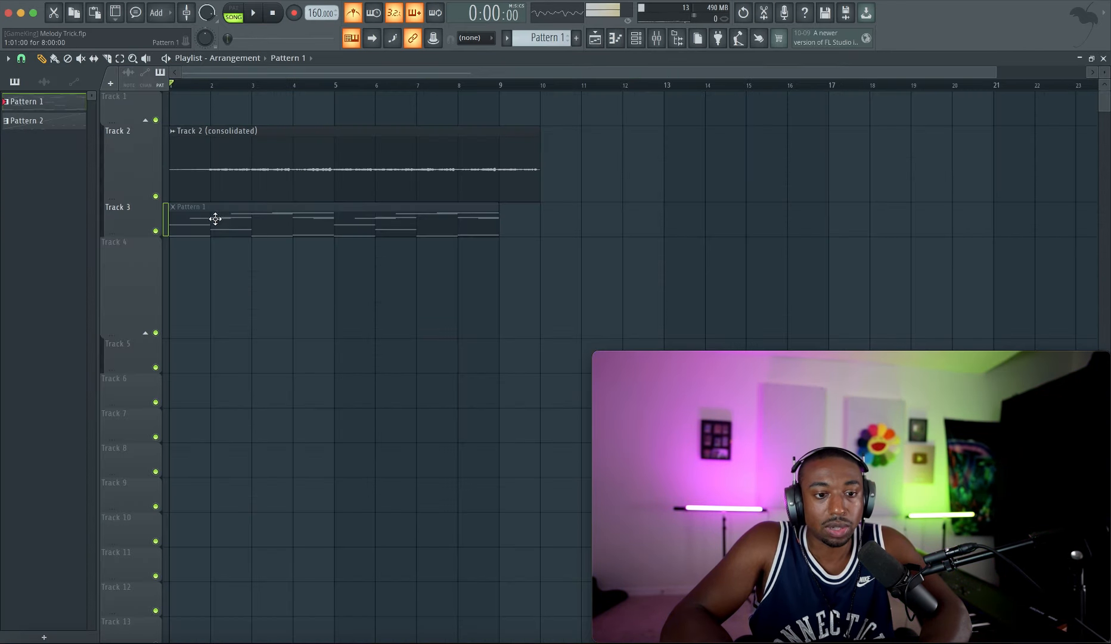
- Unmute the Pattern 1 clip on Track 3 and trim the Track 2 audio clip to end at bar 9 during playback
left_click(81, 58)
left_click(202, 234)
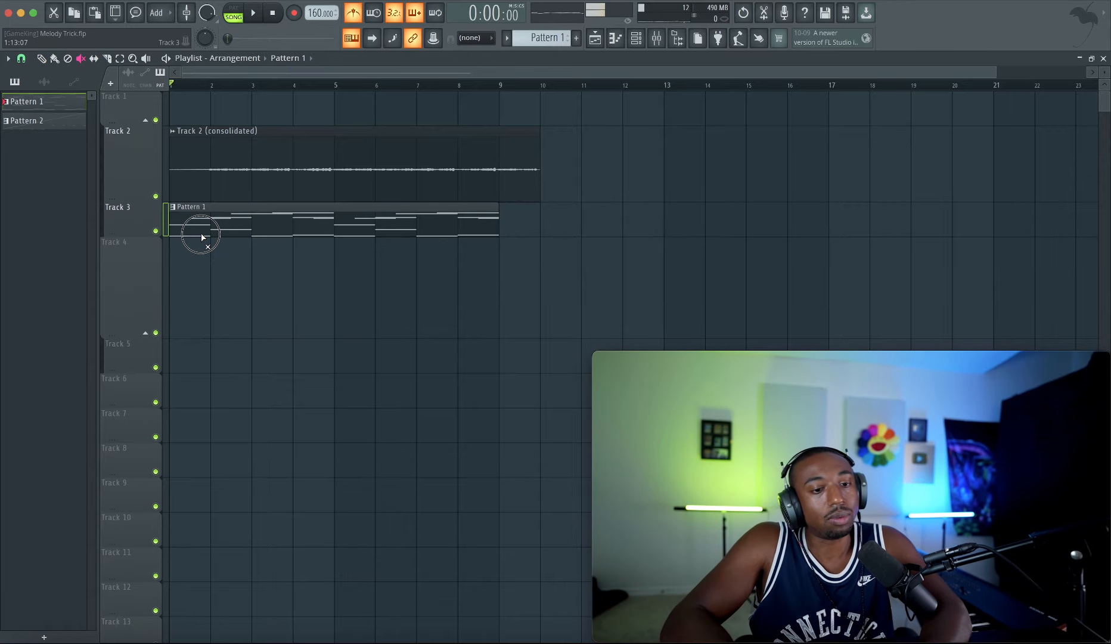
key("space")
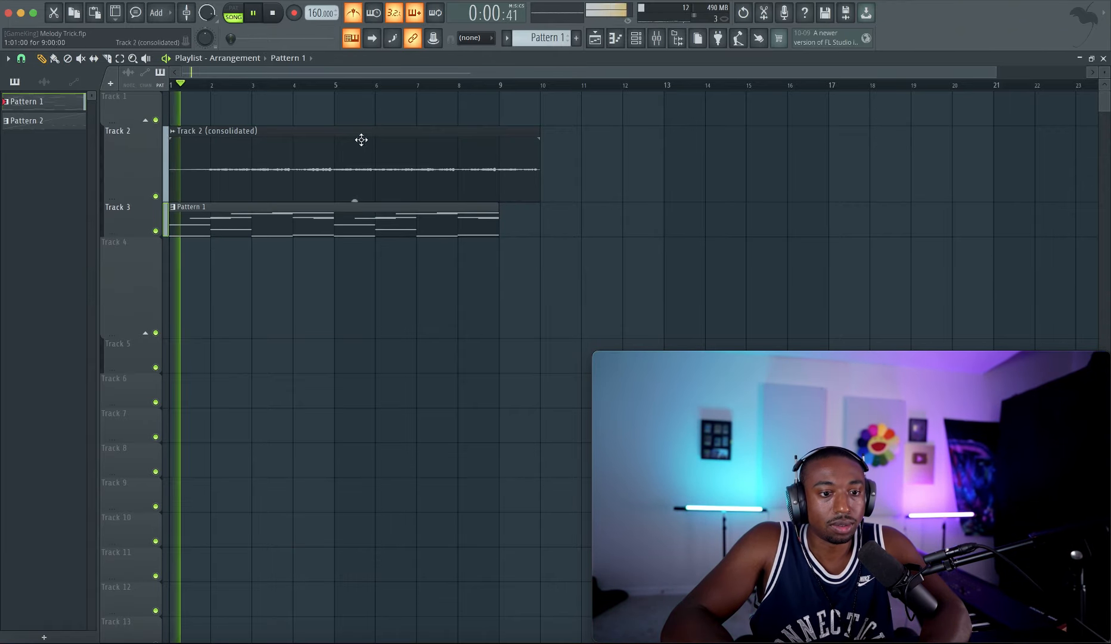
mouse_move(354, 203)
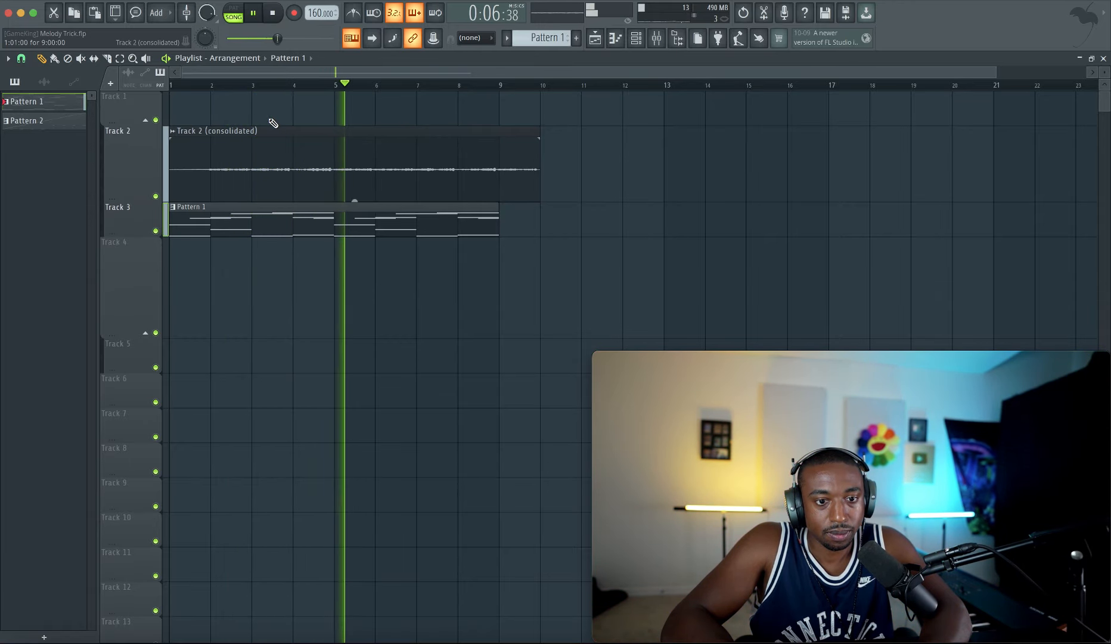
left_click_drag(504, 127, 502, 173)
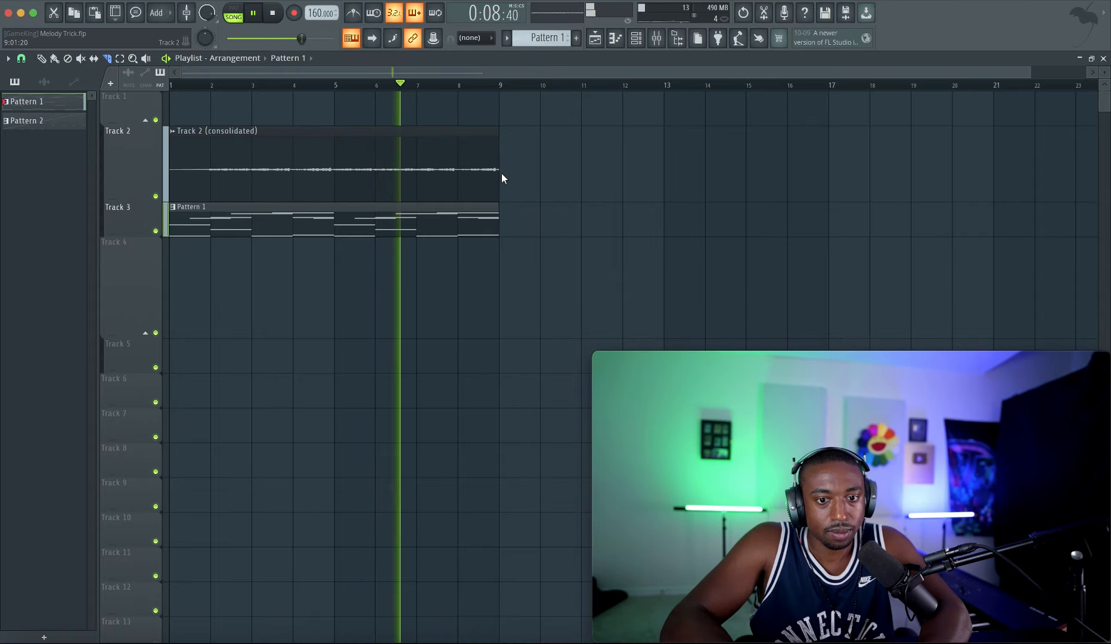
- Make Track 3 taller and set the Track 2 audio clip's gain to 2.5 dB while listening
left_click_drag(333, 203, 336, 200)
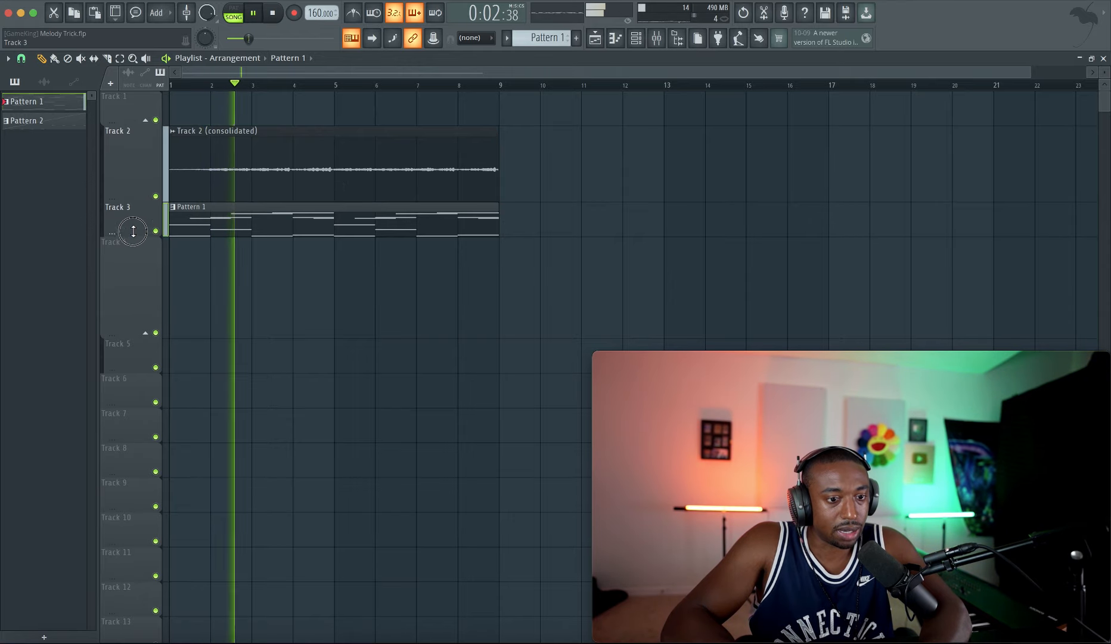
left_click_drag(131, 235, 131, 266)
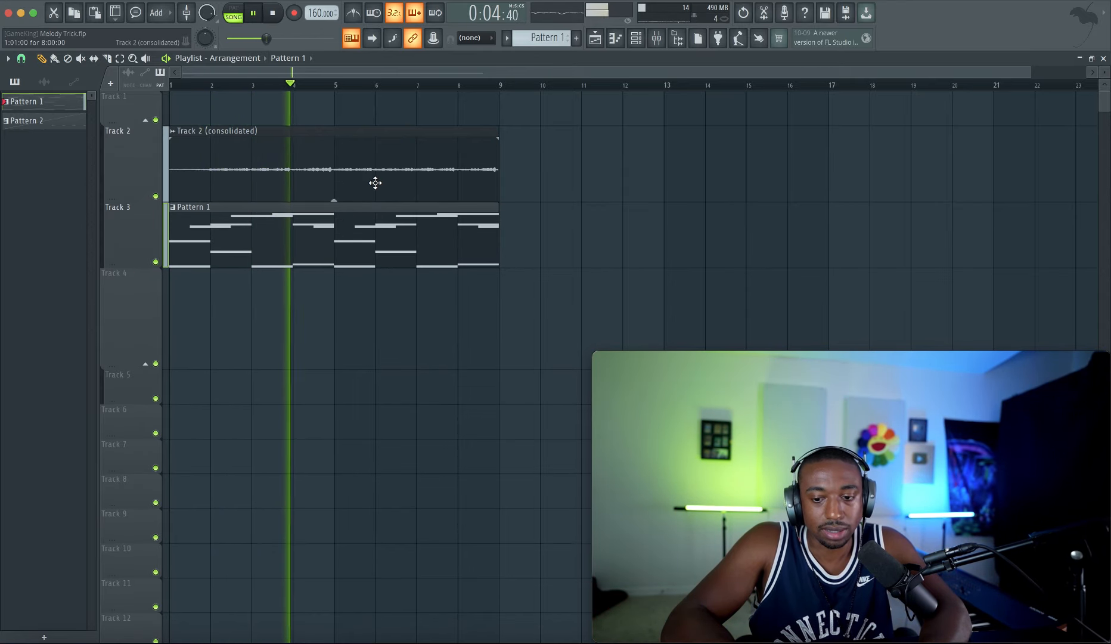
mouse_move(338, 202)
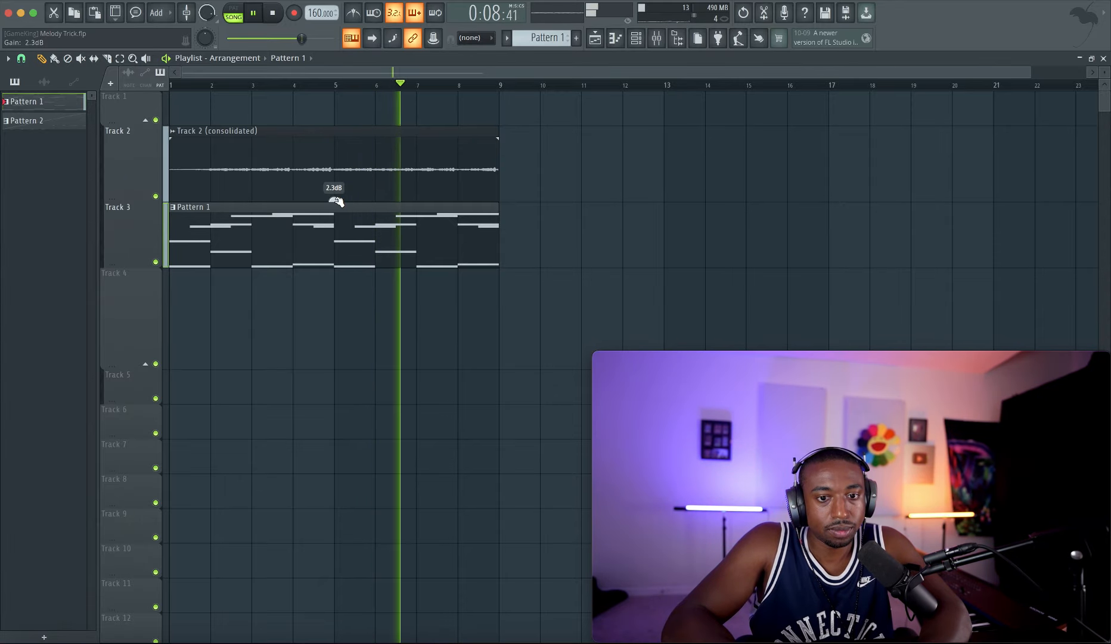
scroll(336, 201, "up", 2)
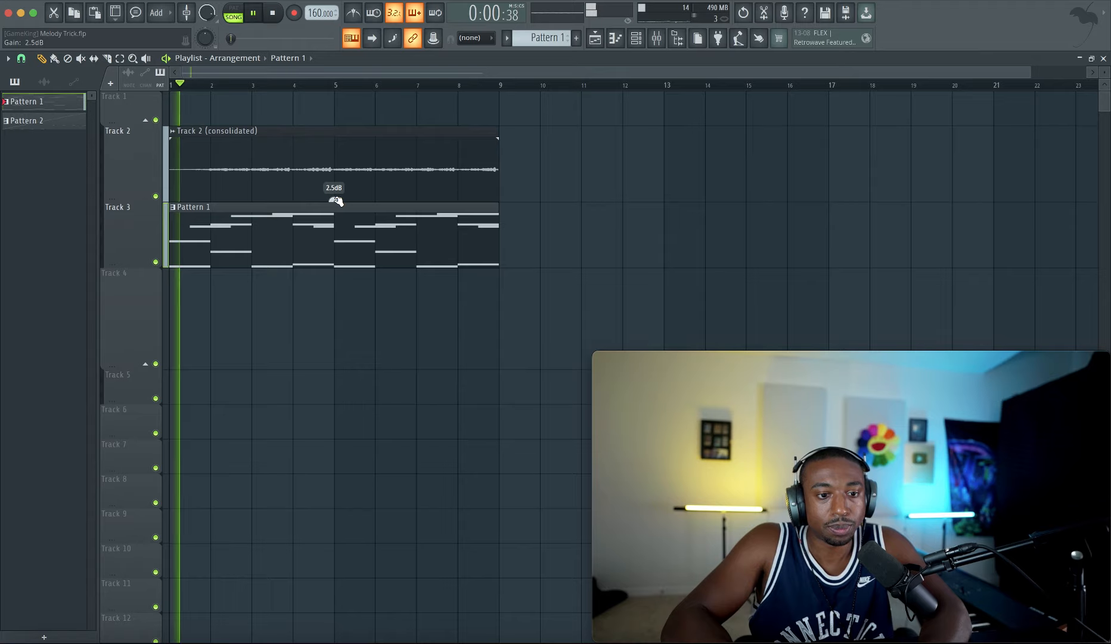
key("space")
- Stack the Pattern 1 clip onto Track 2, consolidate the track into one audio clip, and enlarge and play the result
left_click_drag(525, 241, 162, 152)
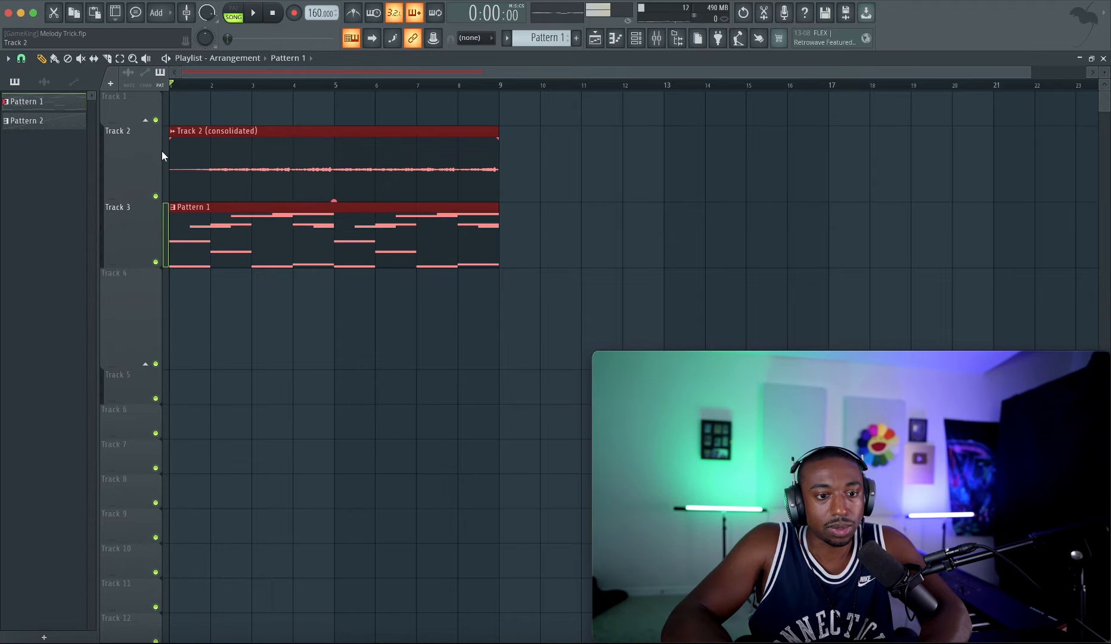
left_click(231, 237)
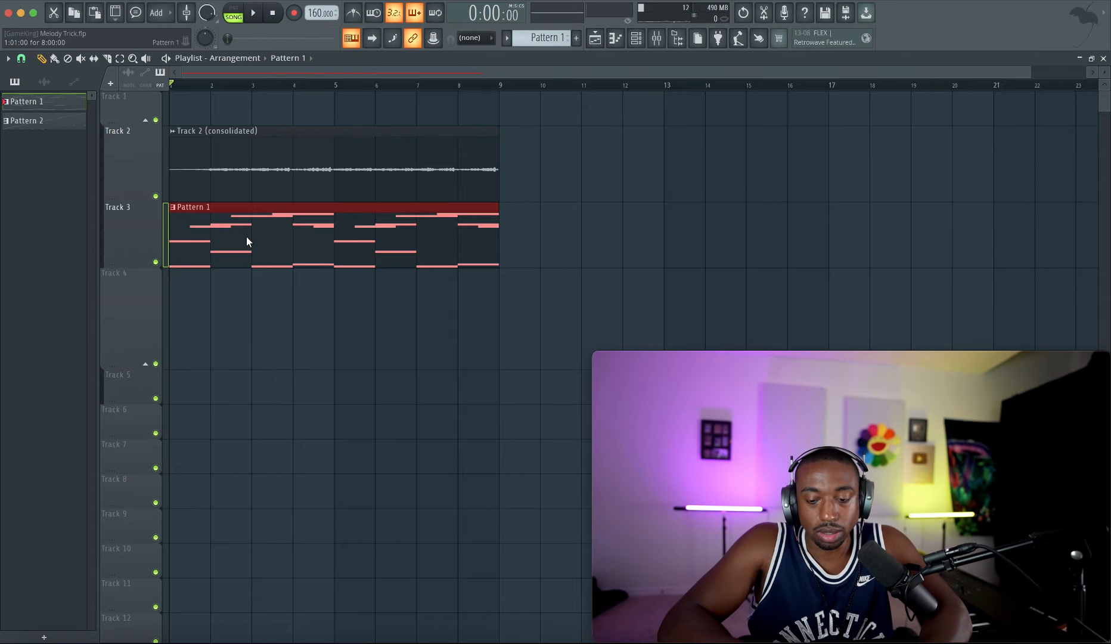
key("shift+Up")
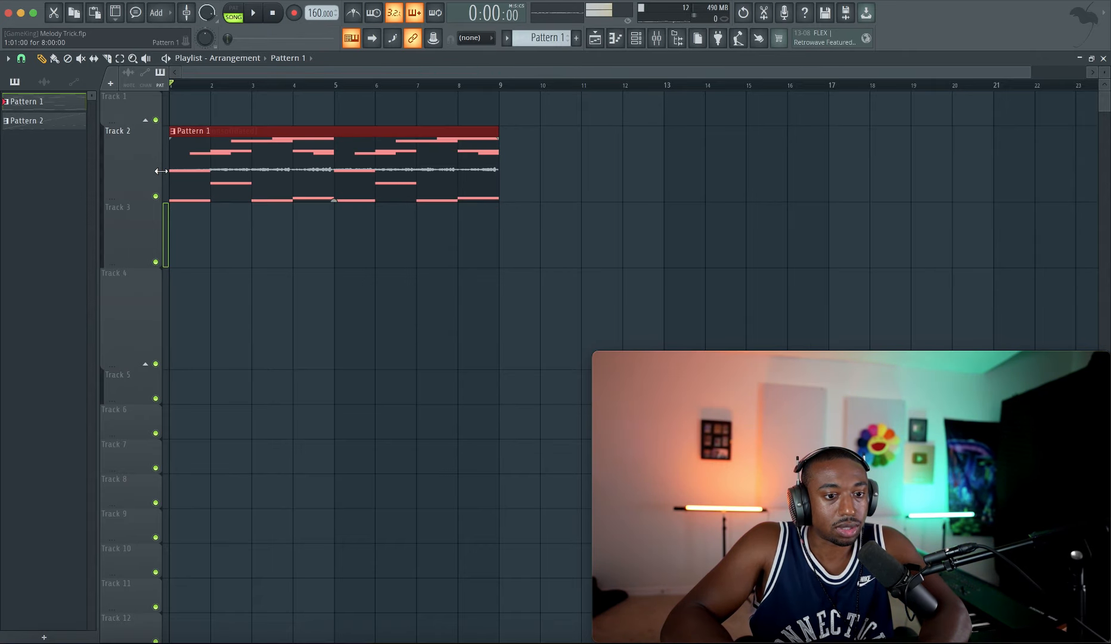
right_click(139, 159)
left_click(269, 356)
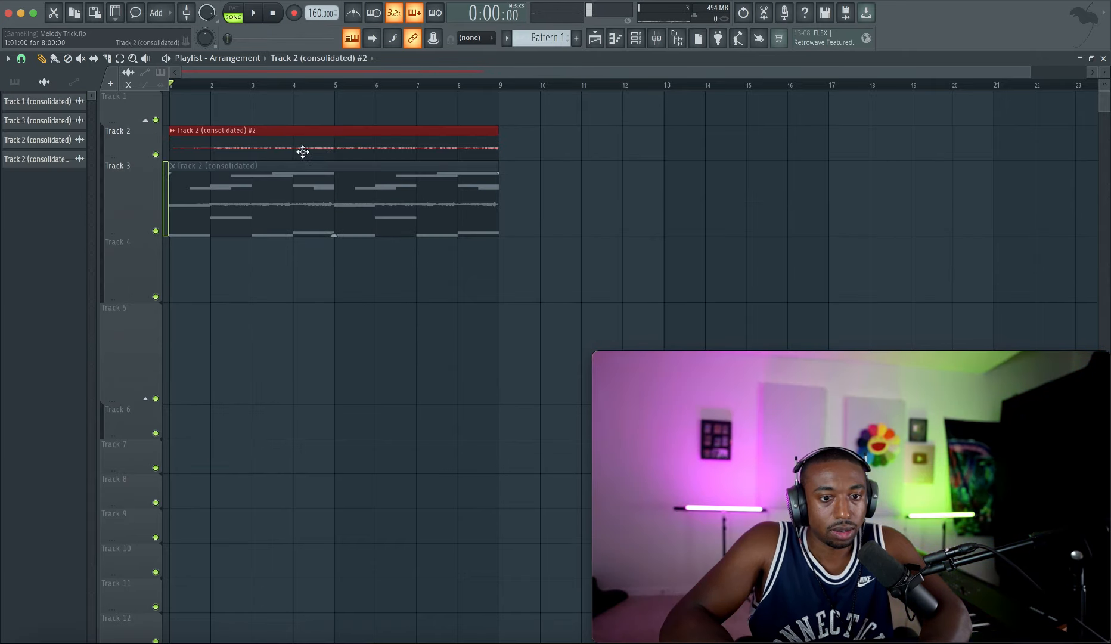
left_click_drag(147, 156, 148, 196)
key("space")
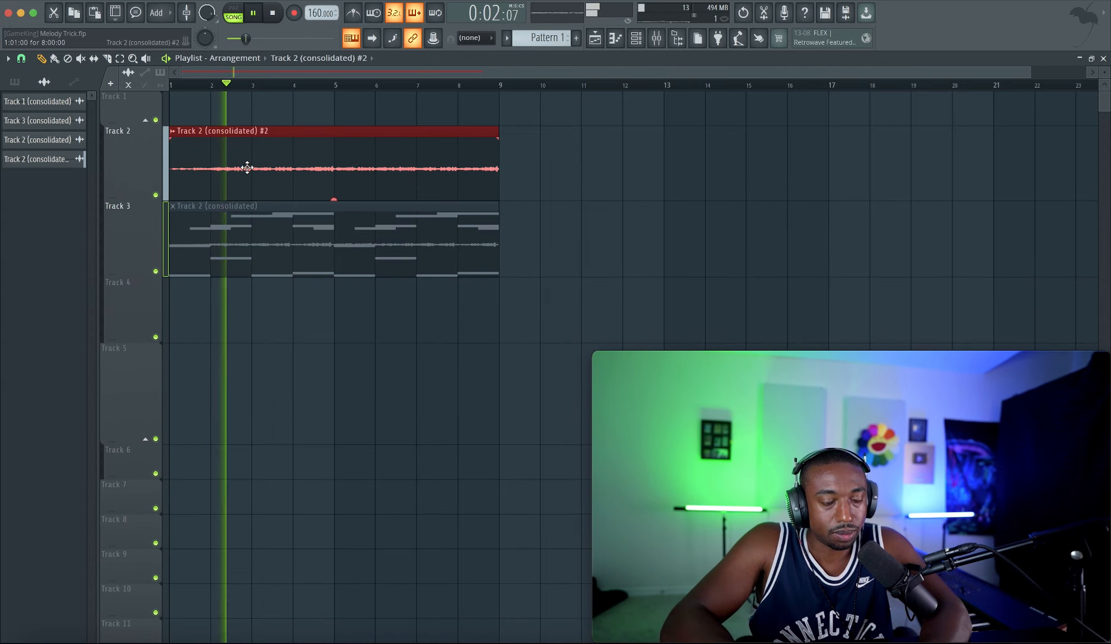
- Load the newly consolidated Track 2 clip into a new Fruity Slicer channel and slice it by beat
double_click(285, 157)
right_click(248, 405)
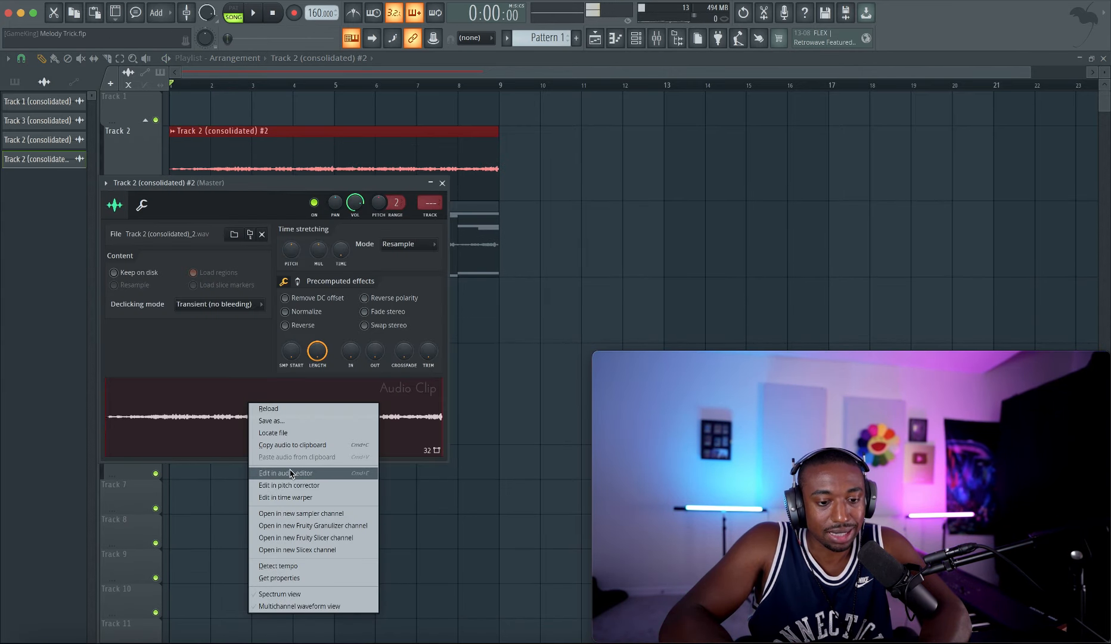
left_click(306, 537)
left_click(203, 231)
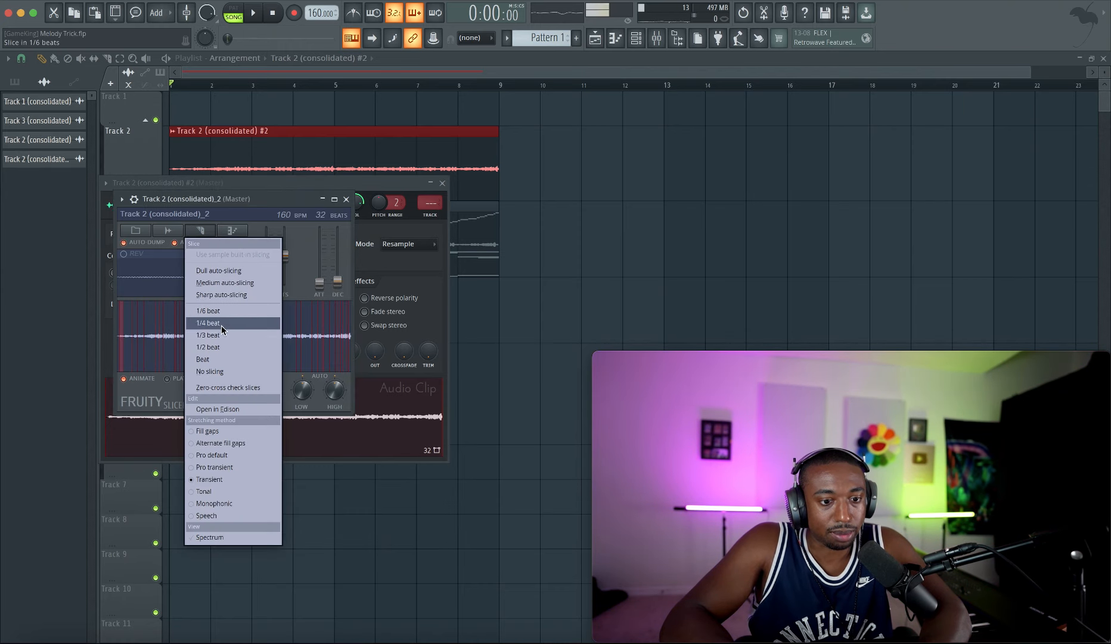
left_click(223, 359)
left_click(347, 200)
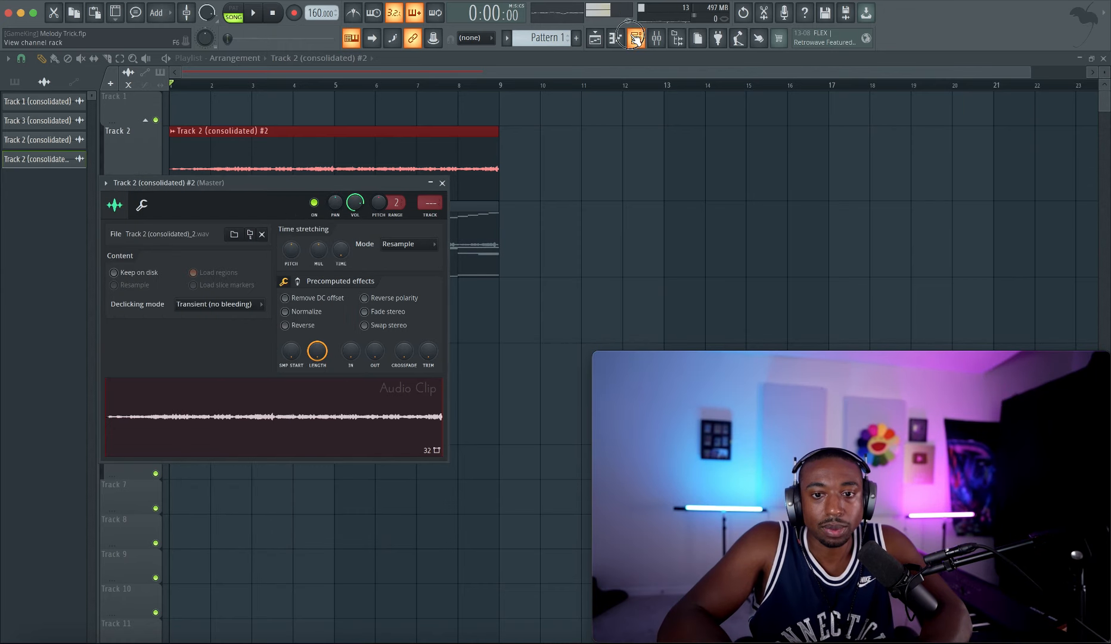
- Dump the slicer's beat slices into Pattern 3's piano roll and audition the pattern
left_click(636, 39)
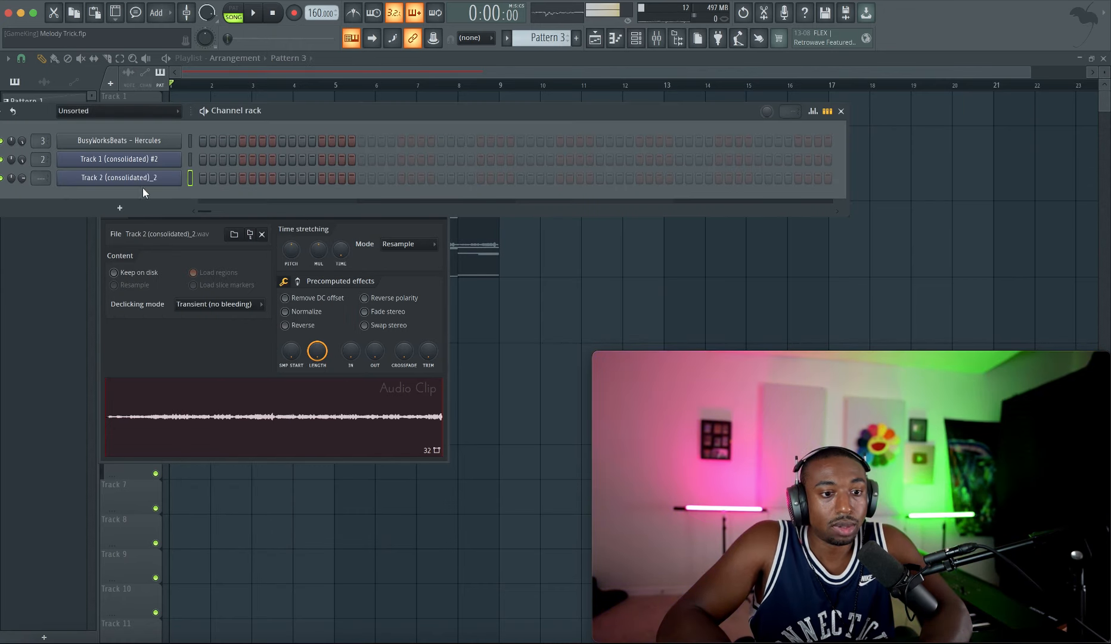
left_click(143, 181)
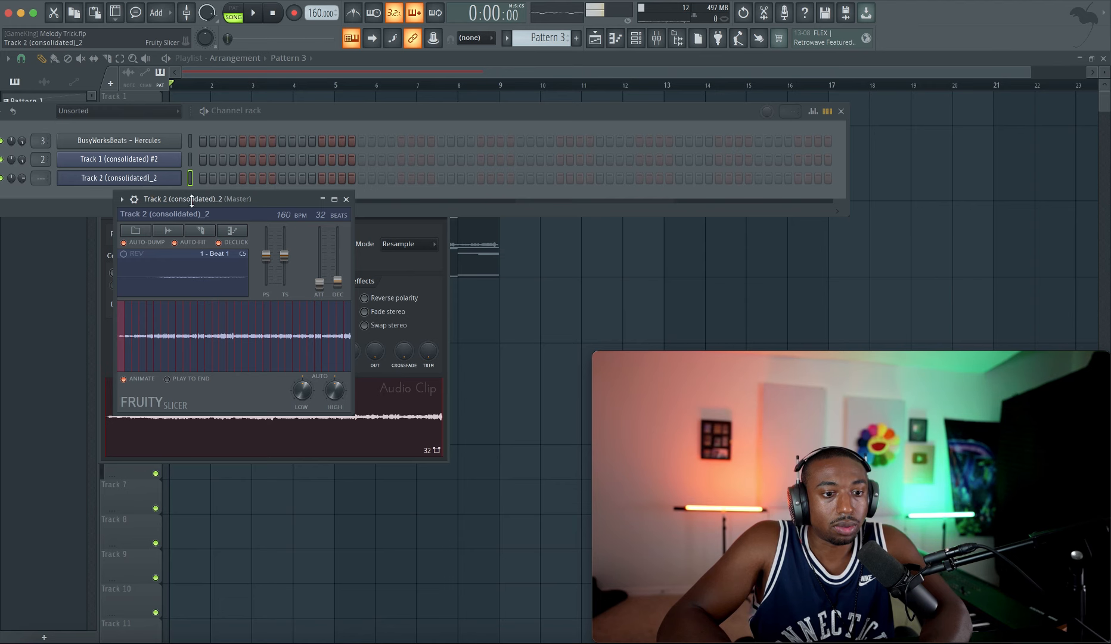
left_click(234, 232)
left_click(244, 246)
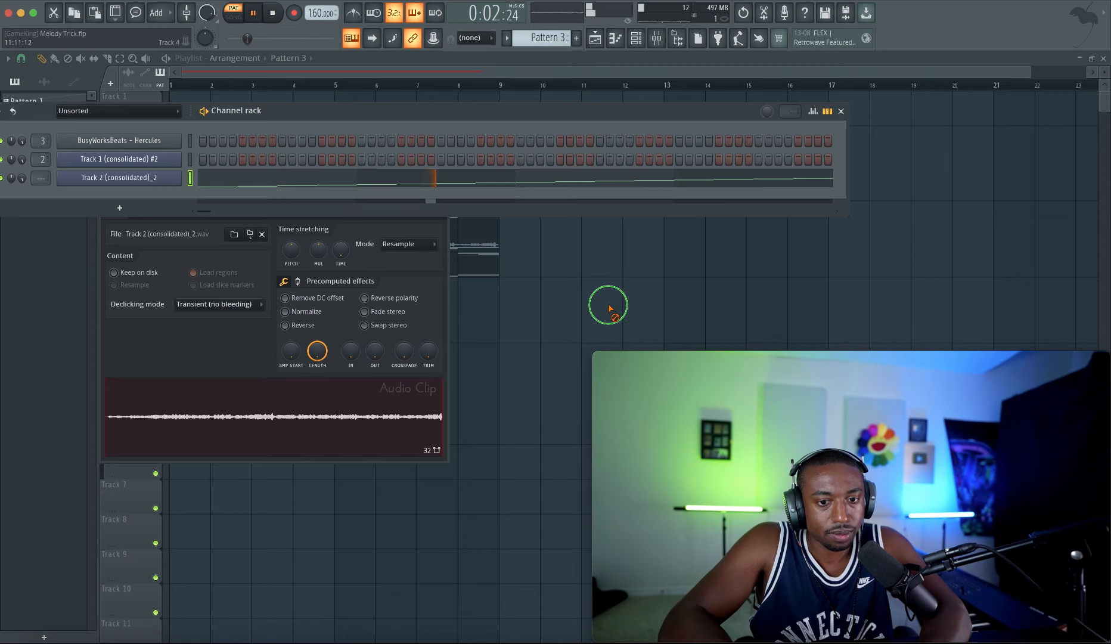
right_click(609, 306)
key("space")
- Replace the consolidated clip on Track 2 with Pattern 3 at bar 1 and switch playback to song mode
right_click(254, 155)
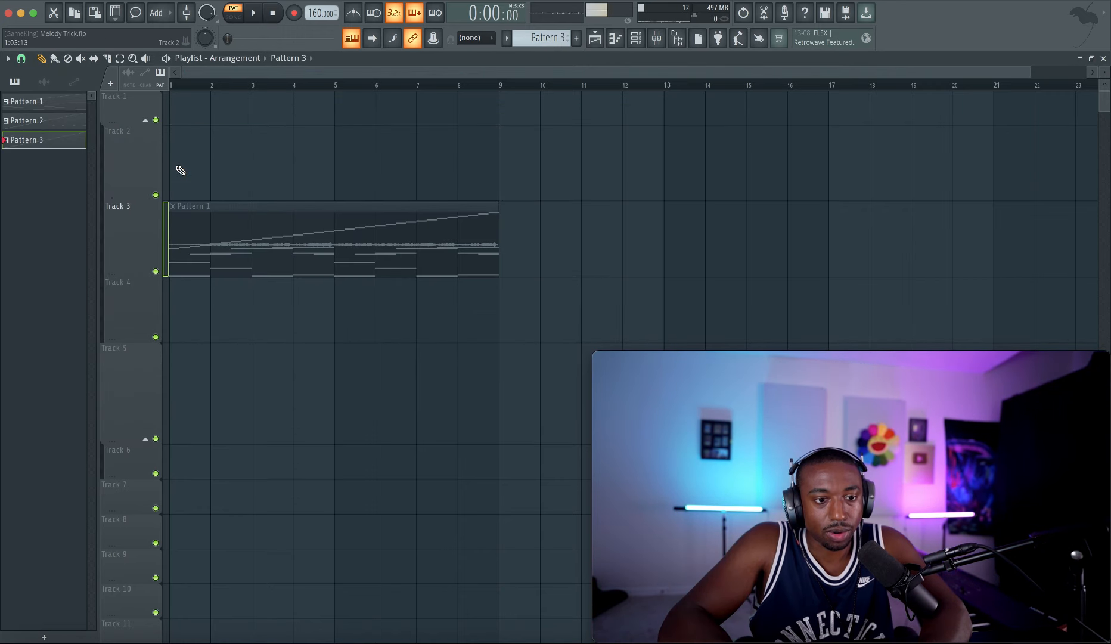
left_click(181, 171)
left_click(233, 13)
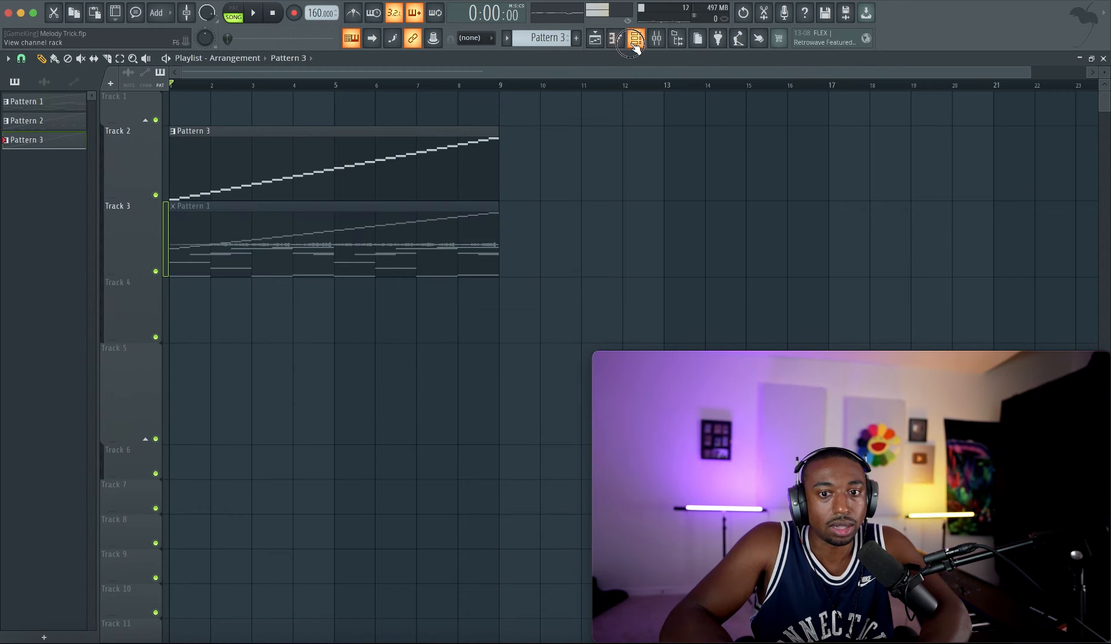
- Raise the attack of the sliced Track 2 channel slightly and set it to cut itself in group 3
left_click(636, 38)
left_click(116, 183)
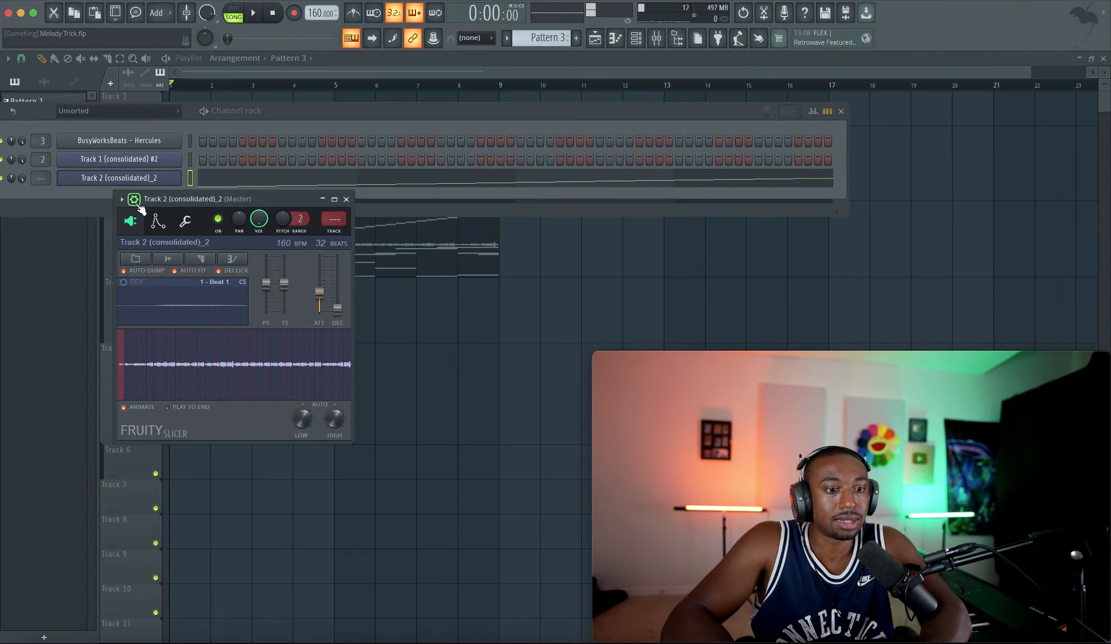
left_click(186, 225)
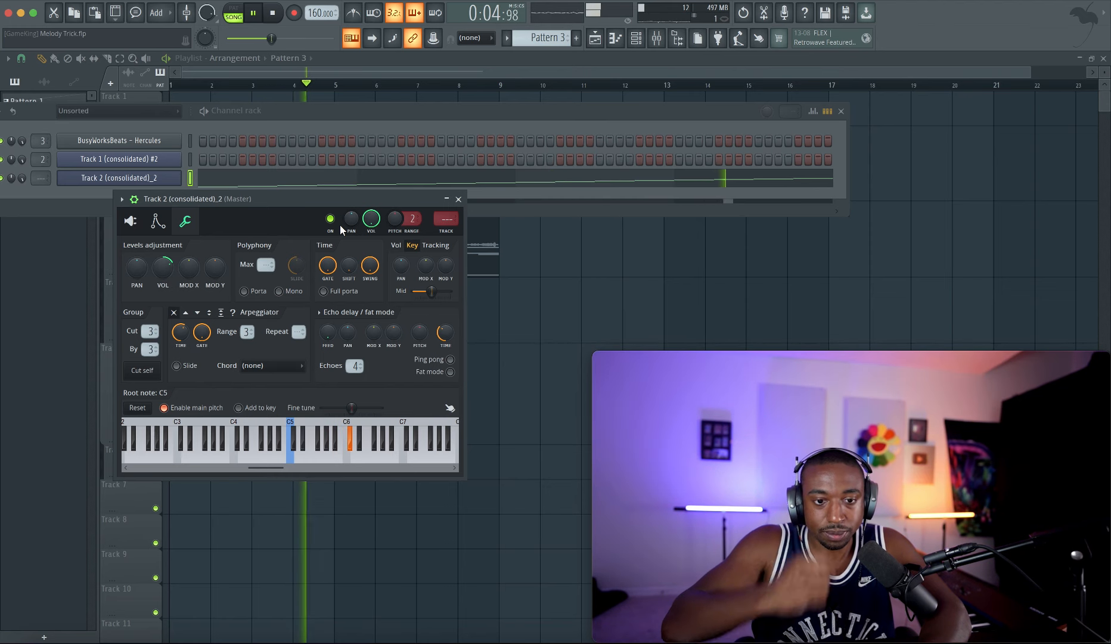
- Close the channel settings, stop playback and route the sliced Track 2 channel to mixer insert 4
right_click(574, 316)
left_click(658, 43)
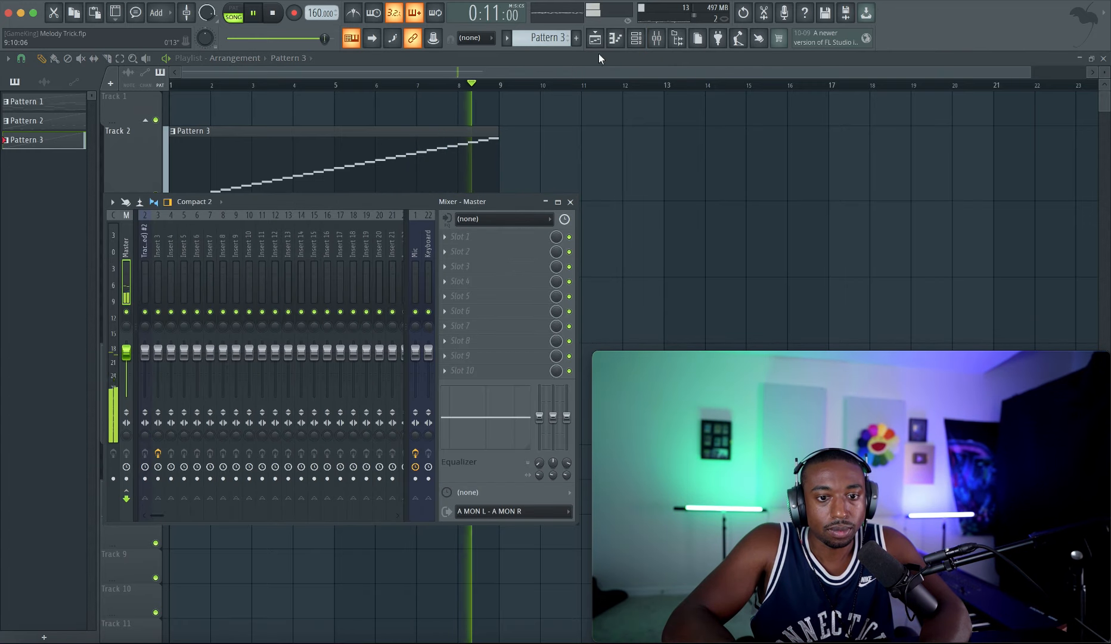
left_click(637, 43)
key("space")
key("super+l")
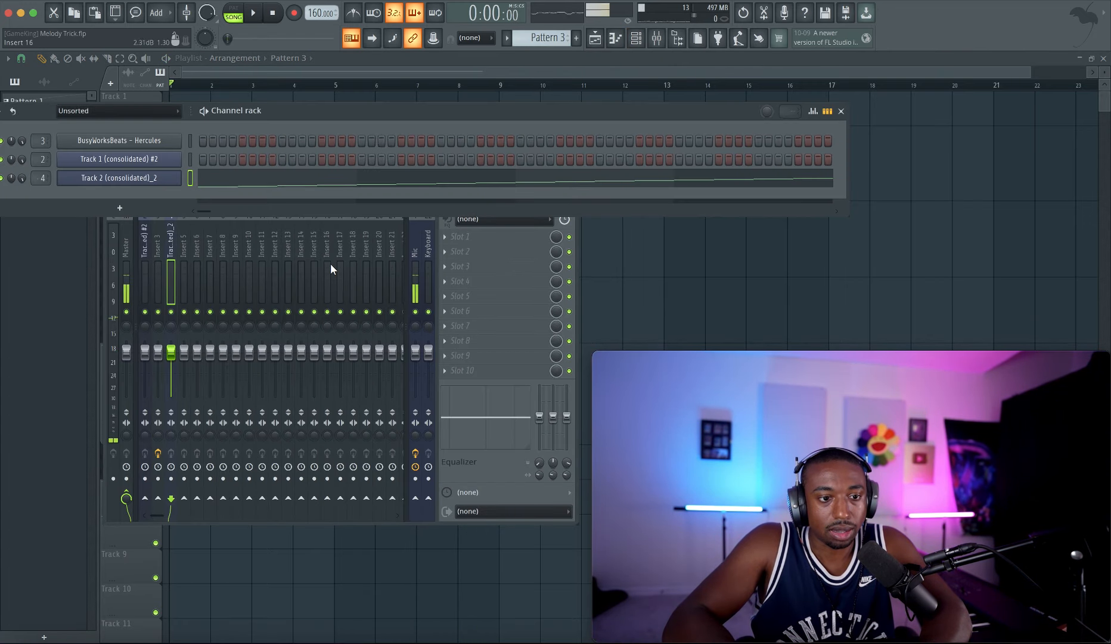
- Load Crystallizer in the first effect slot of the Track 2 insert and set its pitch to 1200 cents
left_click(477, 239)
mouse_move(460, 250)
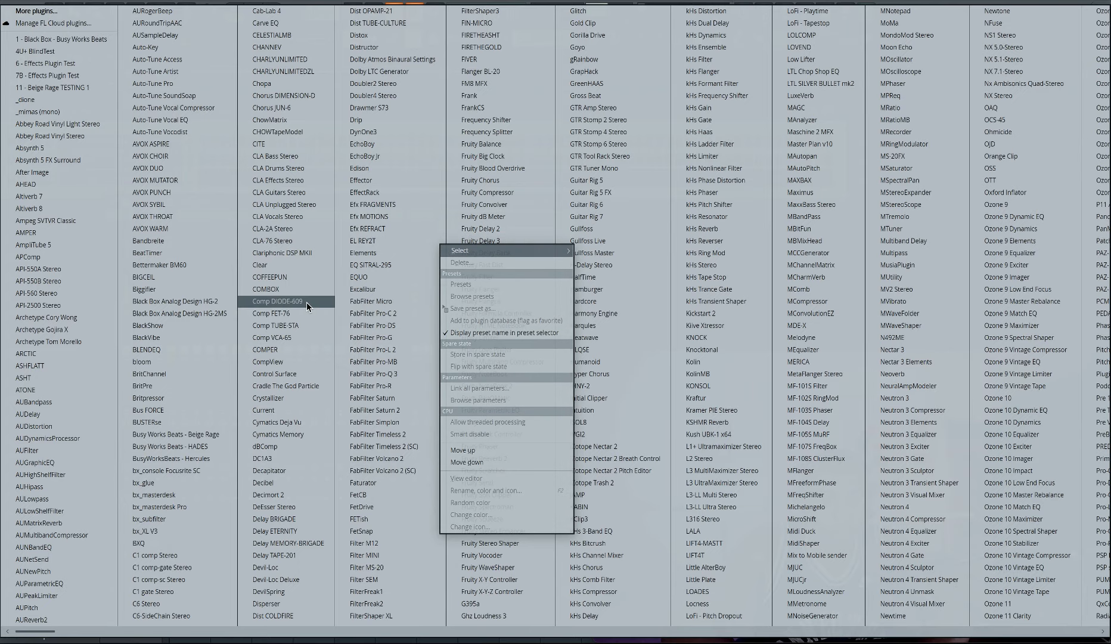
left_click(293, 400)
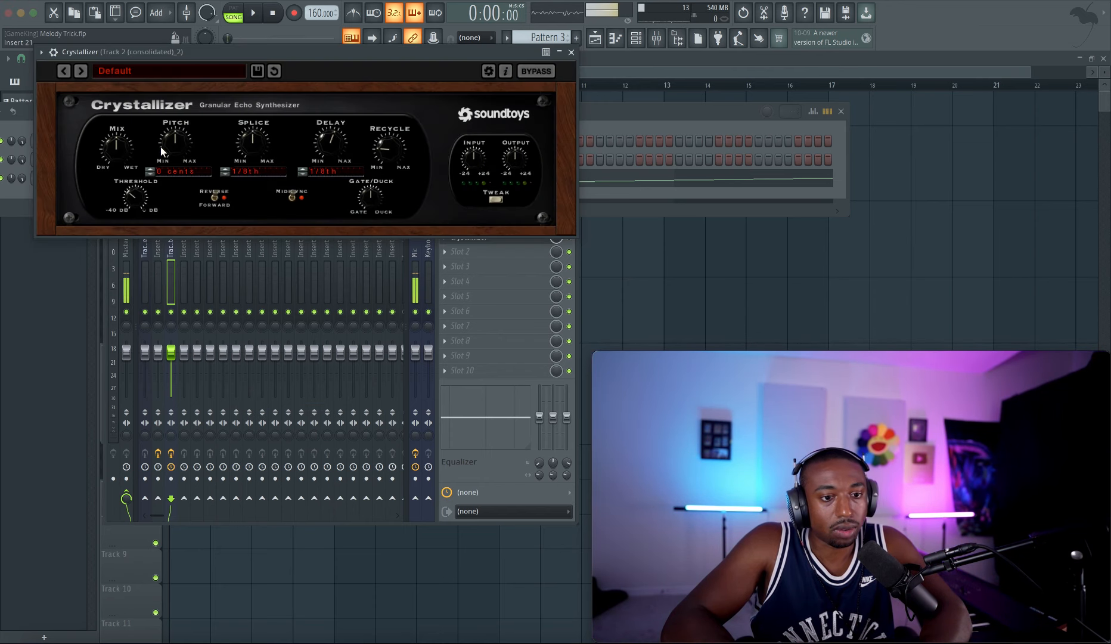
left_click_drag(178, 132, 187, 79)
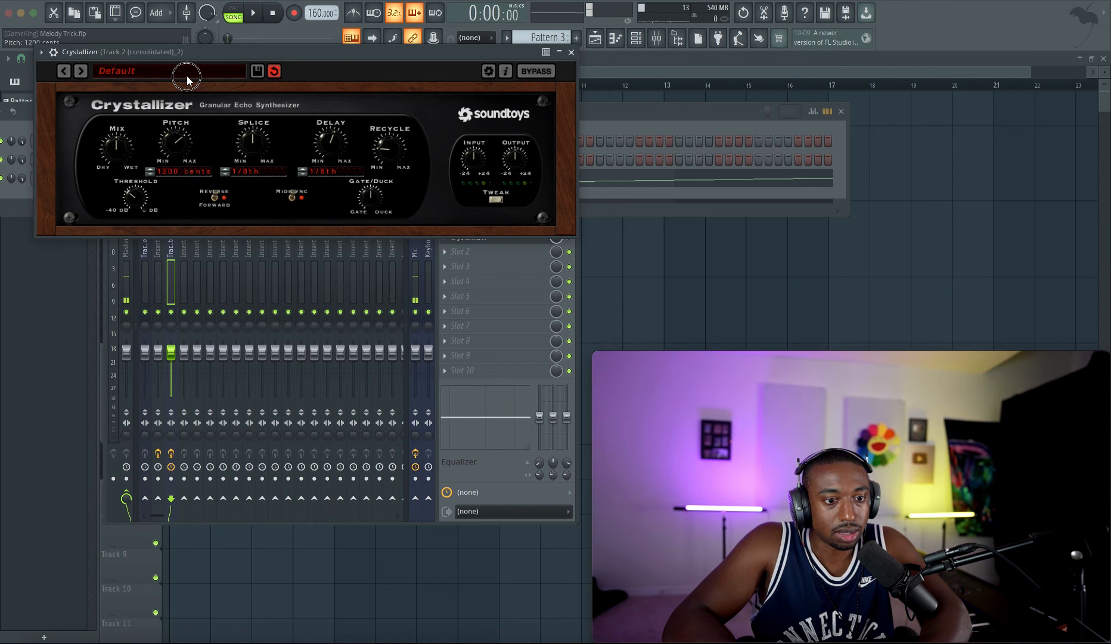
left_click(571, 52)
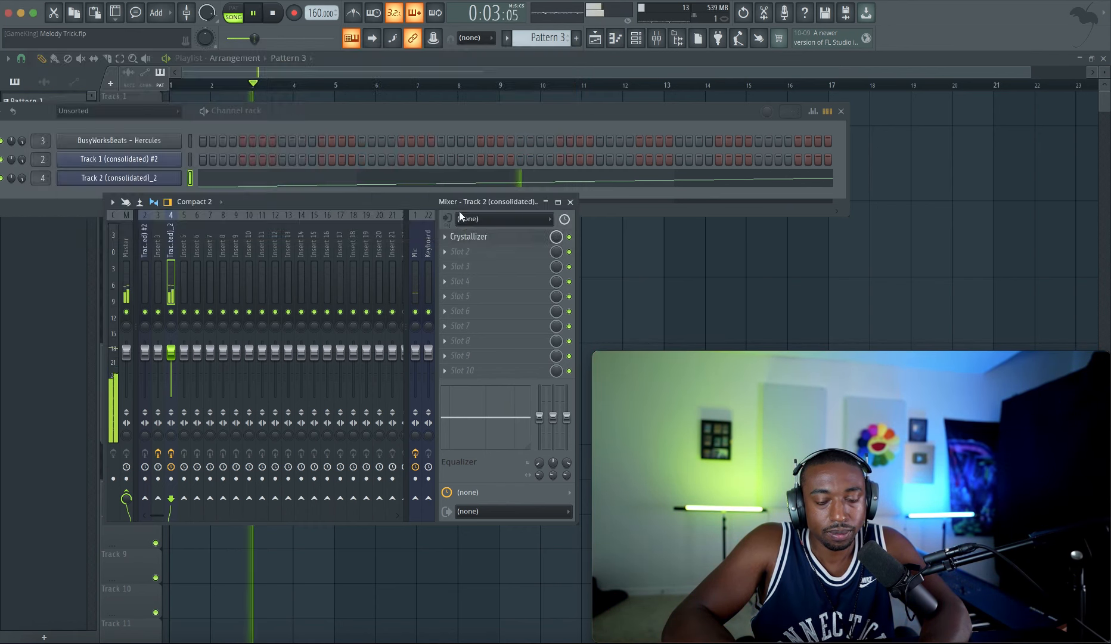
- Load ValhallaShimmer in the first effect slot of mixer Insert 5 and set its mix to 1.00
key("space")
left_click(186, 282)
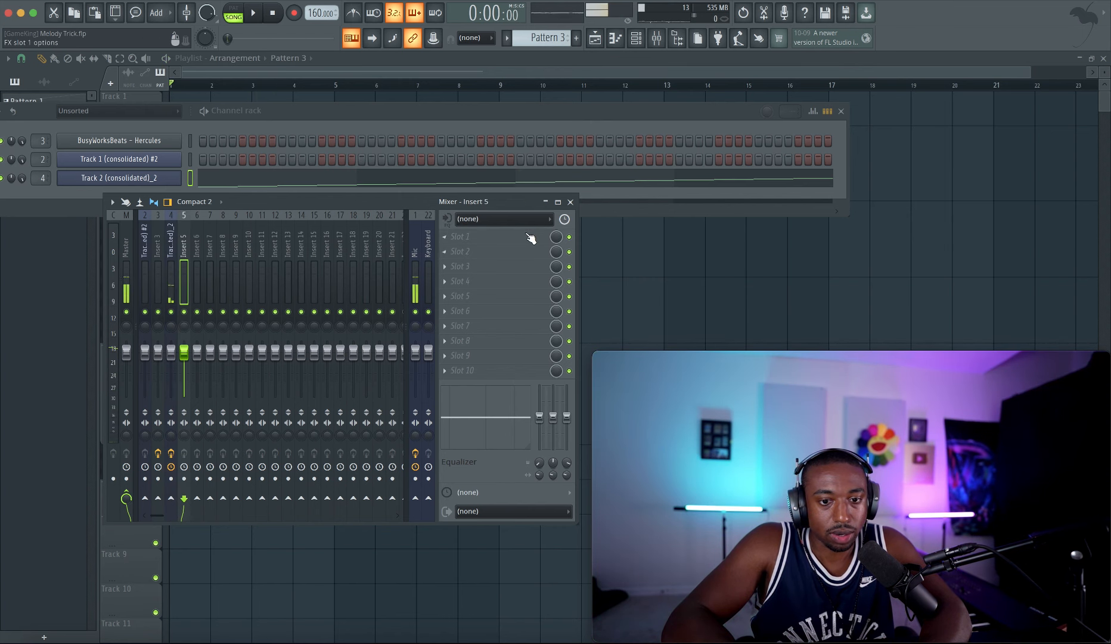
left_click(530, 237)
scroll(519, 239, "down", 10)
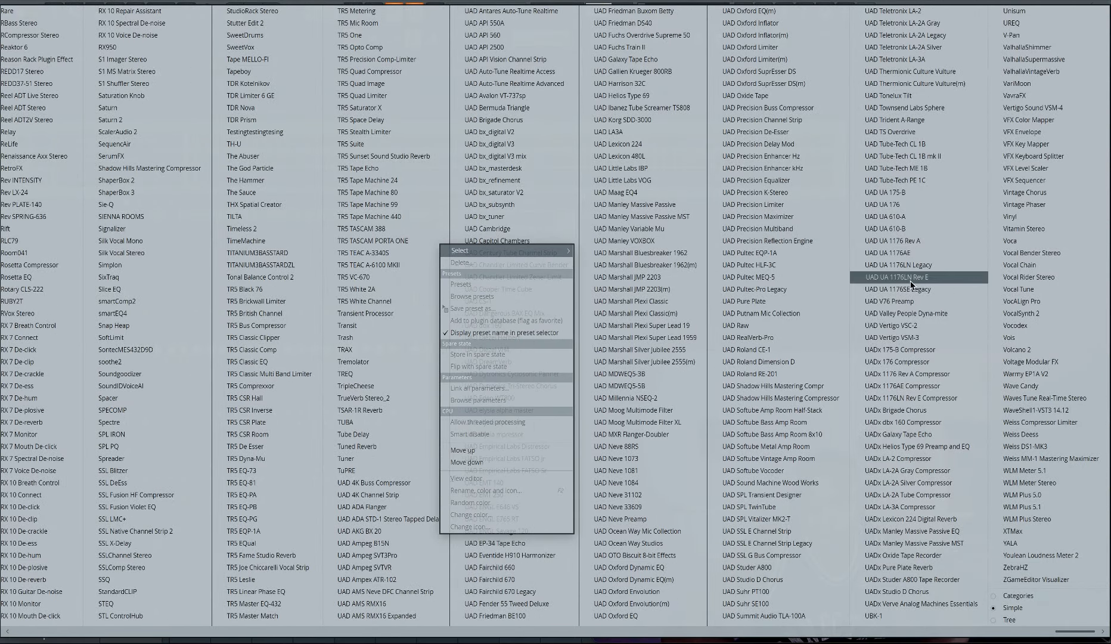
left_click(1045, 47)
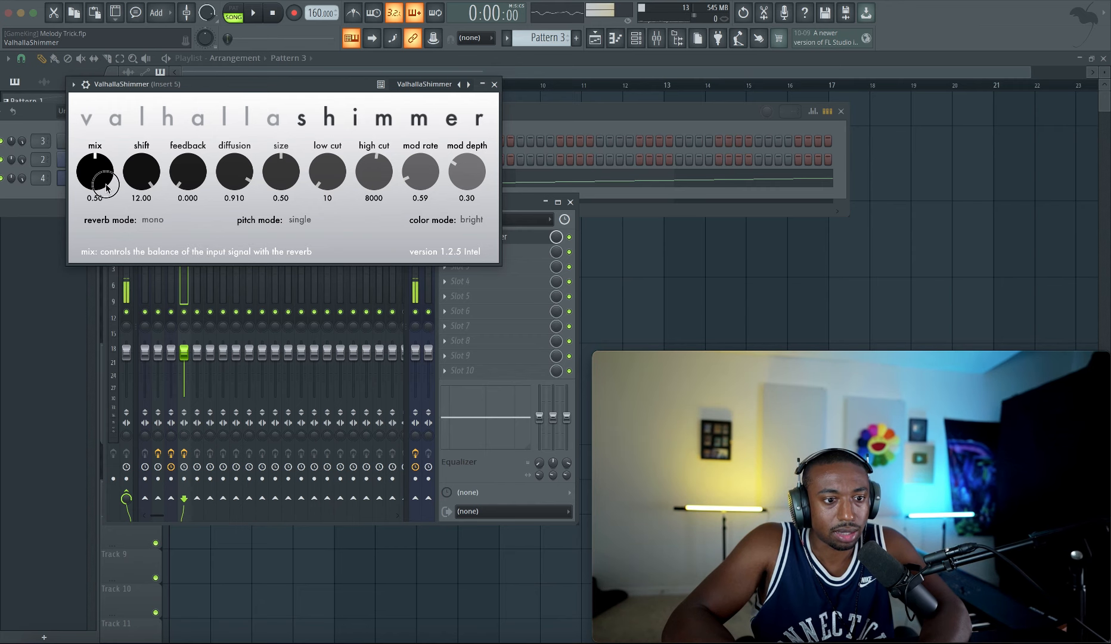
left_click(494, 84)
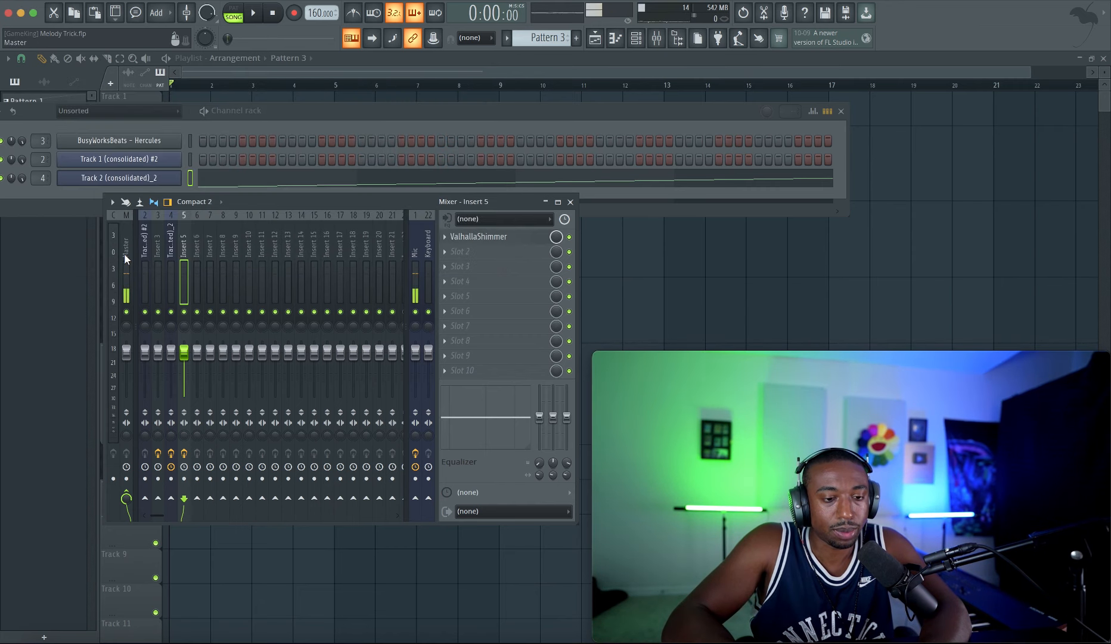
- Send the Track 2 insert to Insert 5 as well, reduce the send level and audition the song
left_click(173, 254)
left_click(184, 499)
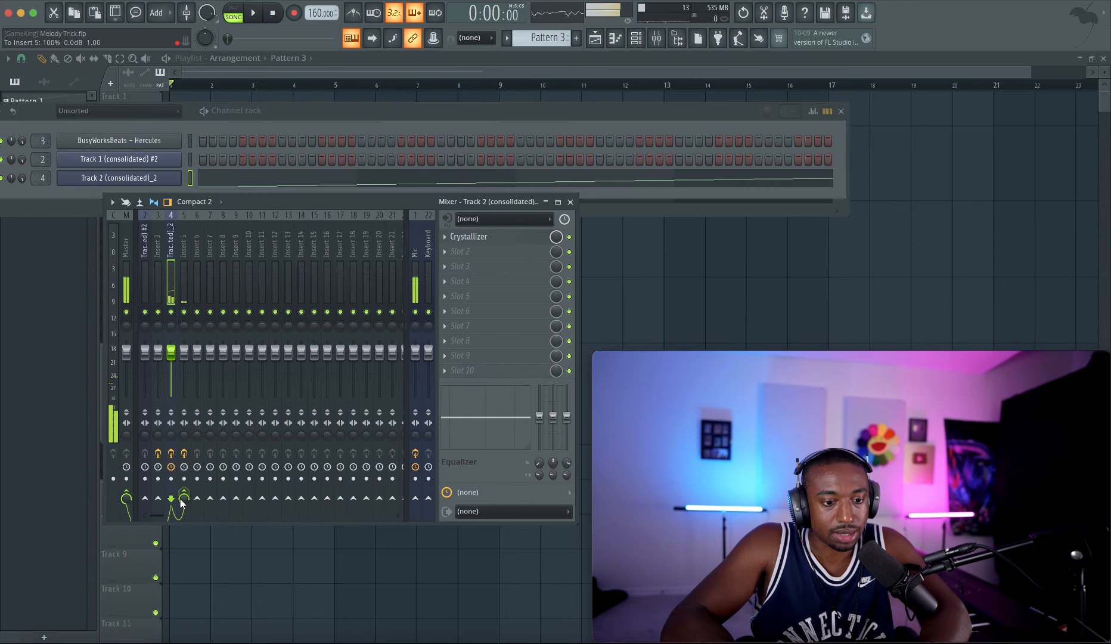
left_click_drag(182, 503, 182, 519)
key("space")
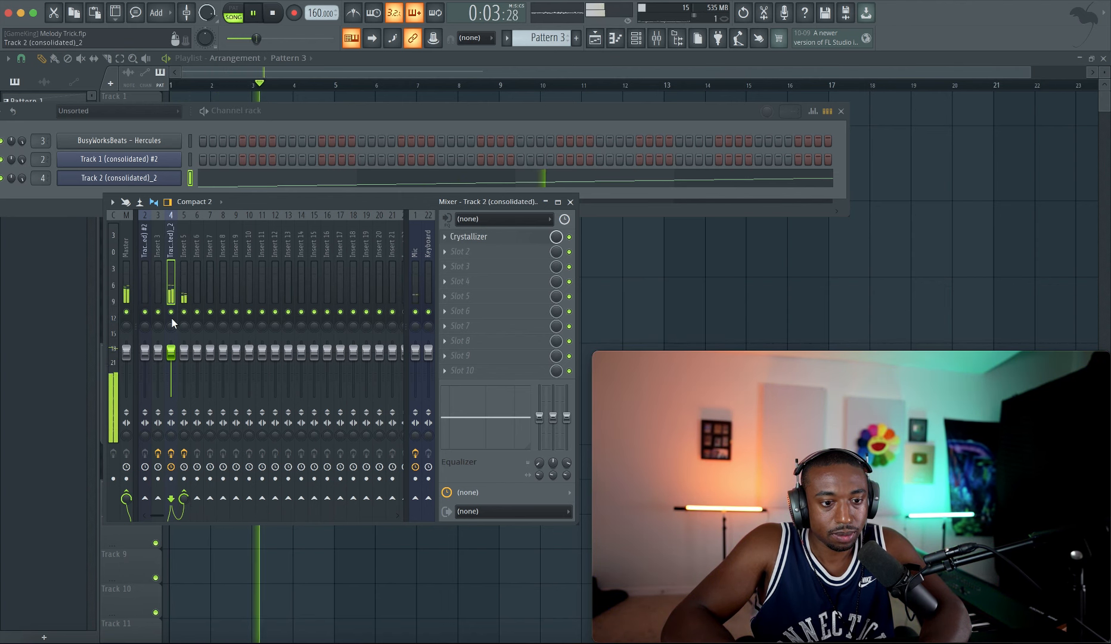
- Set the delay of the Track 2 insert's Crystallizer to 0 notes and close the plugin
left_click(519, 238)
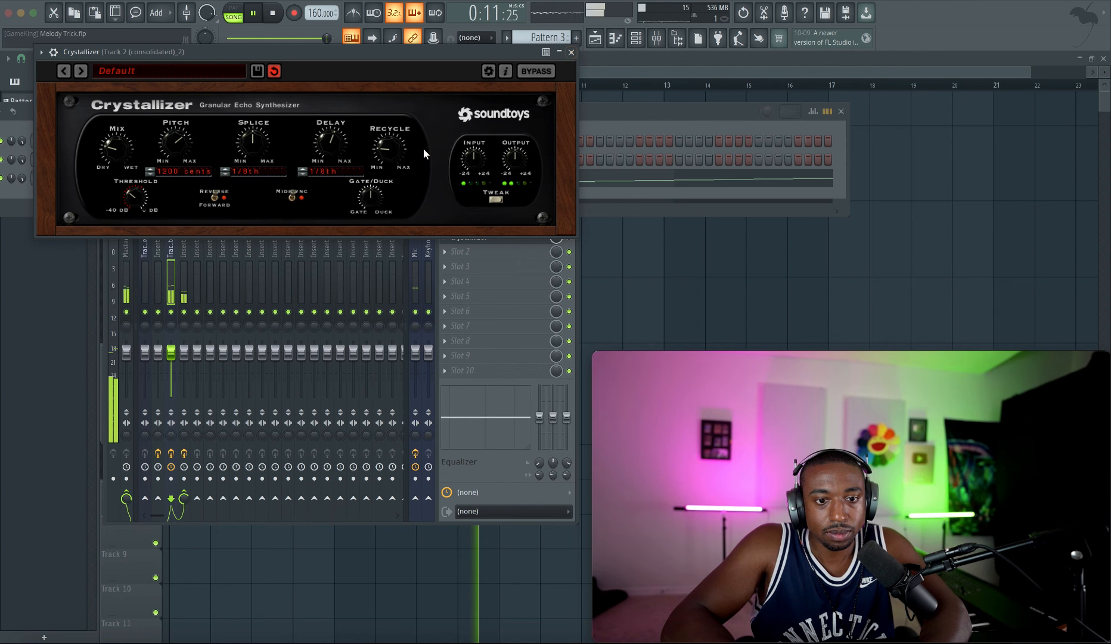
left_click_drag(255, 167, 255, 173)
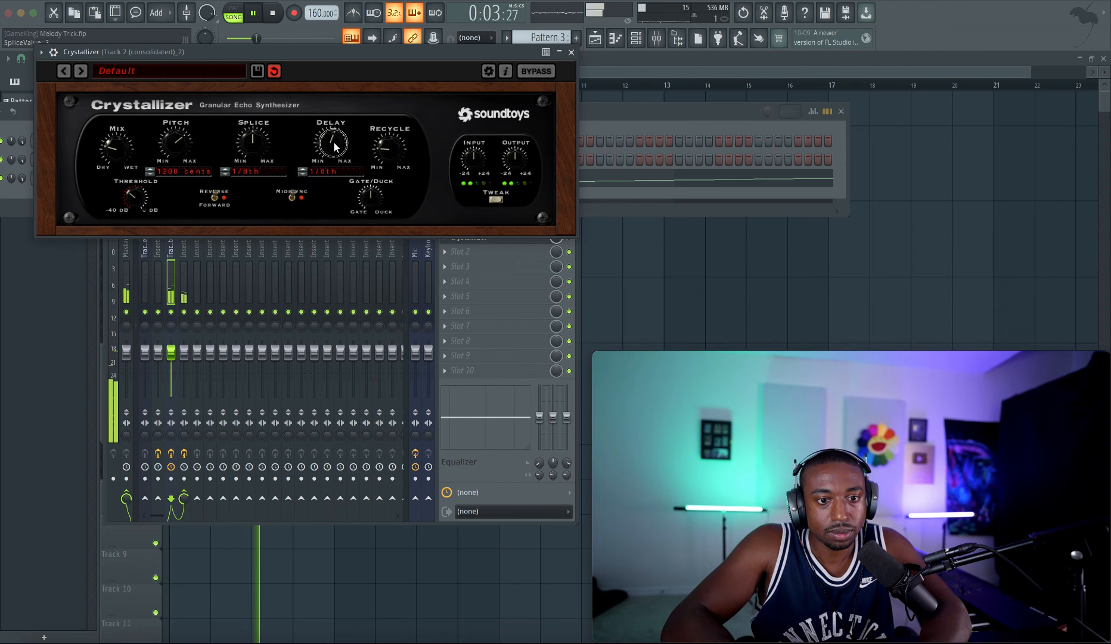
left_click_drag(333, 141, 347, 170)
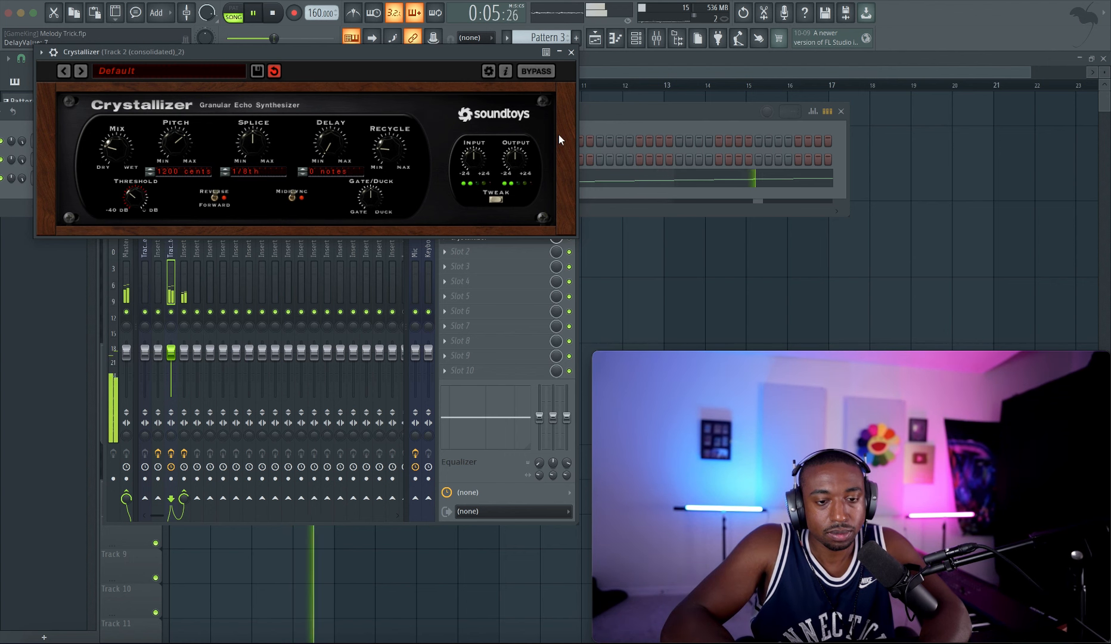
left_click(572, 52)
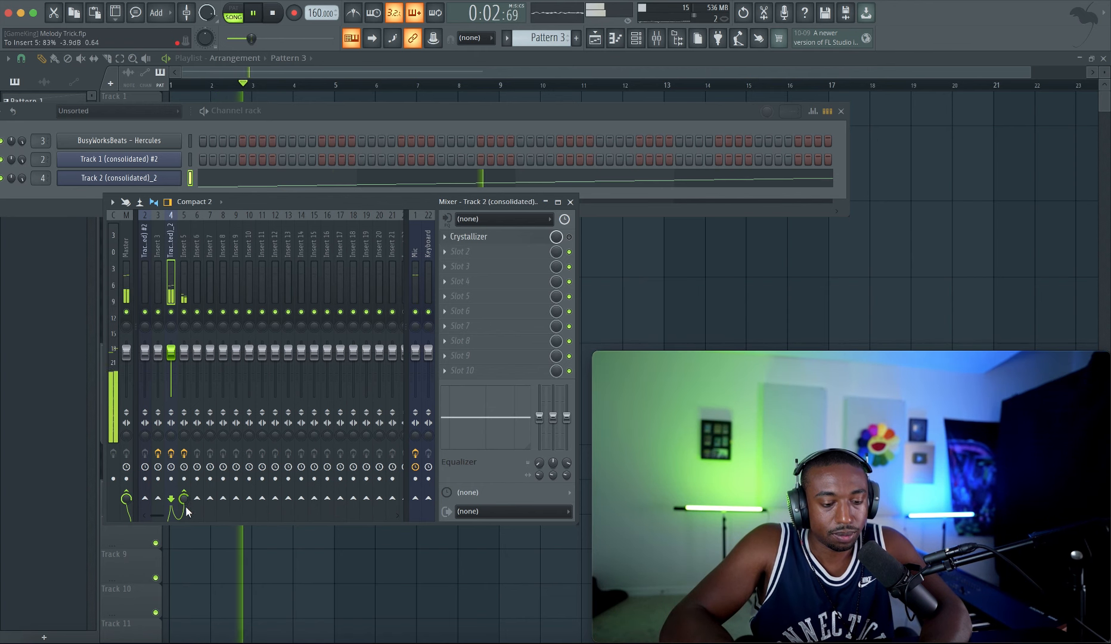
- Set the feedback of ValhallaShimmer on Insert 5 to 0.367 and close the plugin
left_click(182, 245)
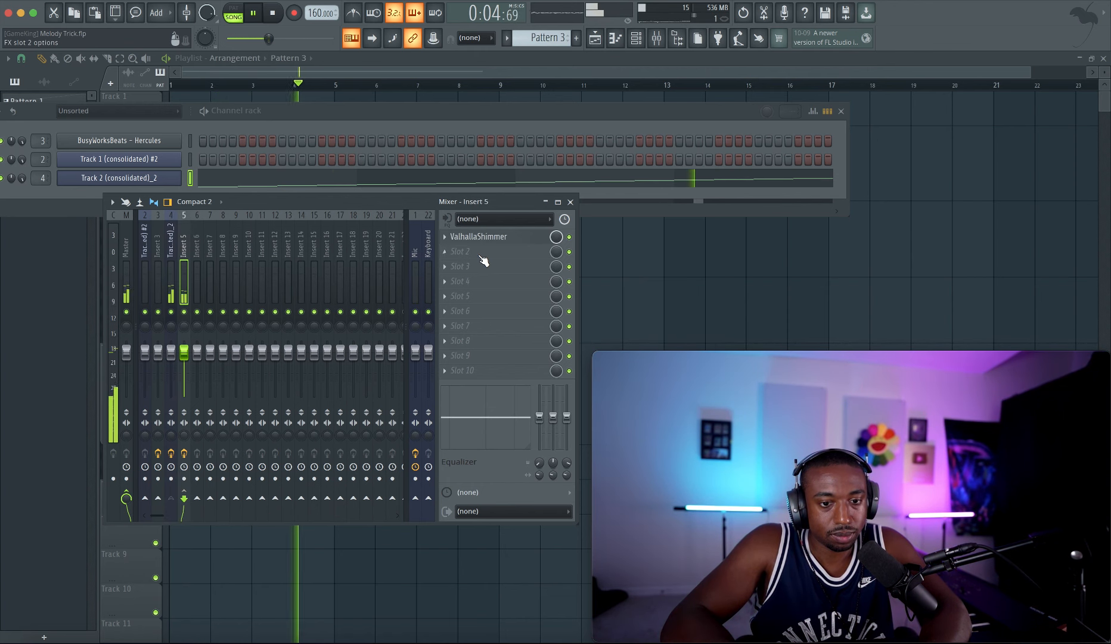
left_click(479, 238)
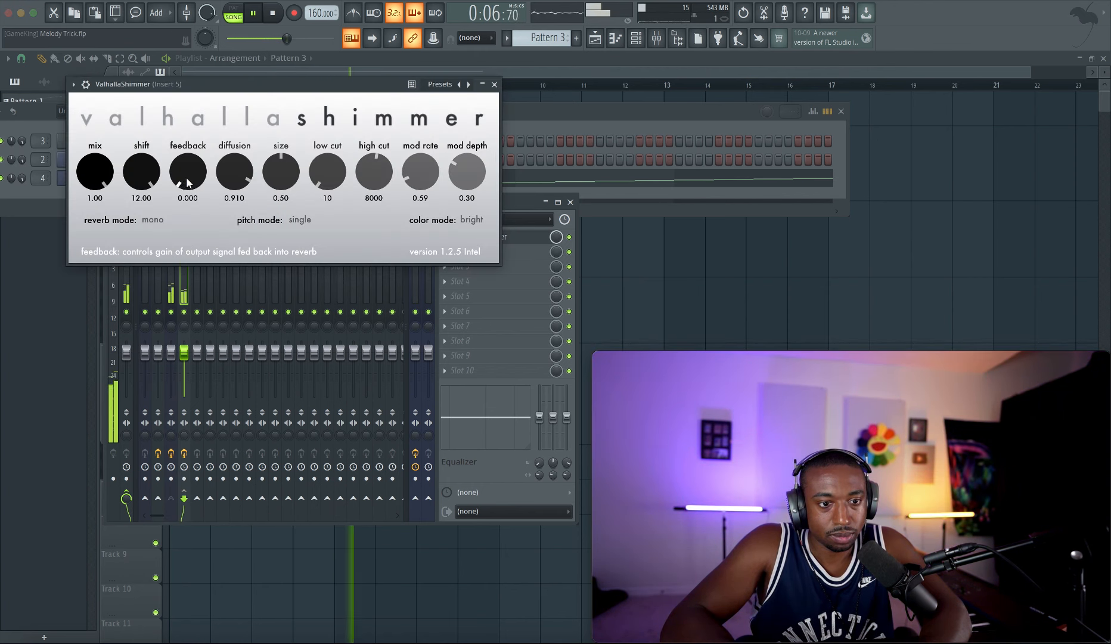
left_click_drag(187, 182, 188, 110)
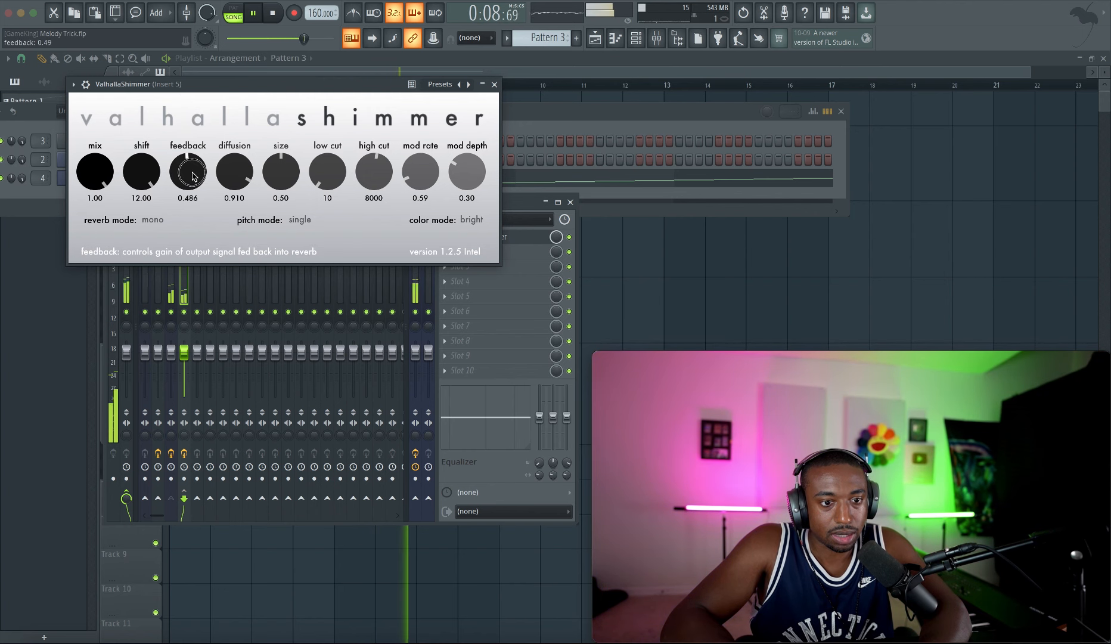
left_click_drag(192, 171, 184, 180)
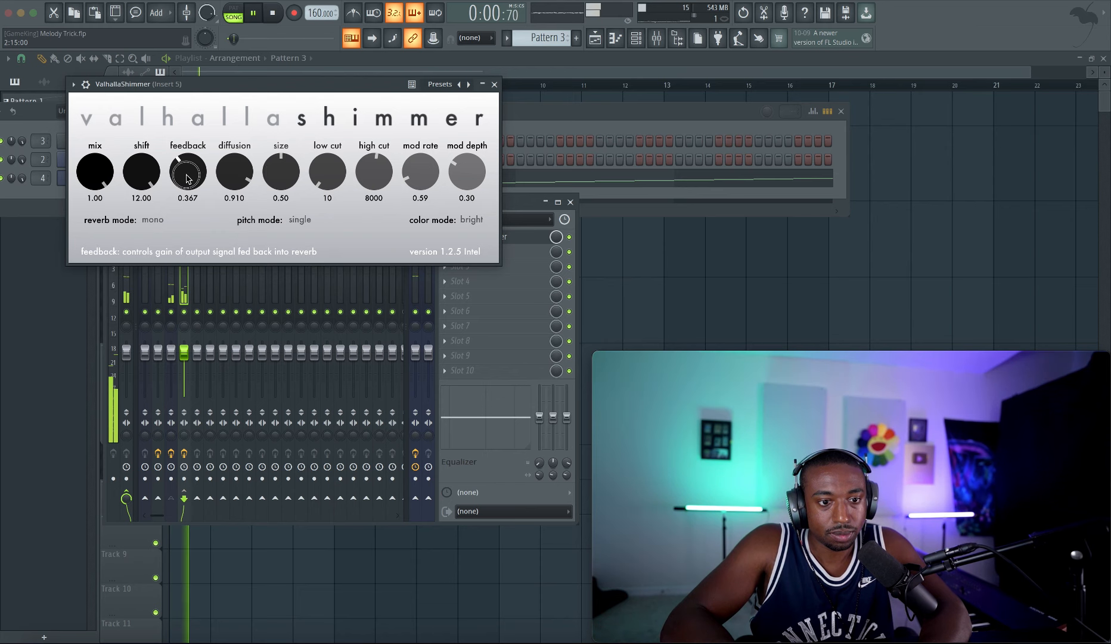
left_click(496, 84)
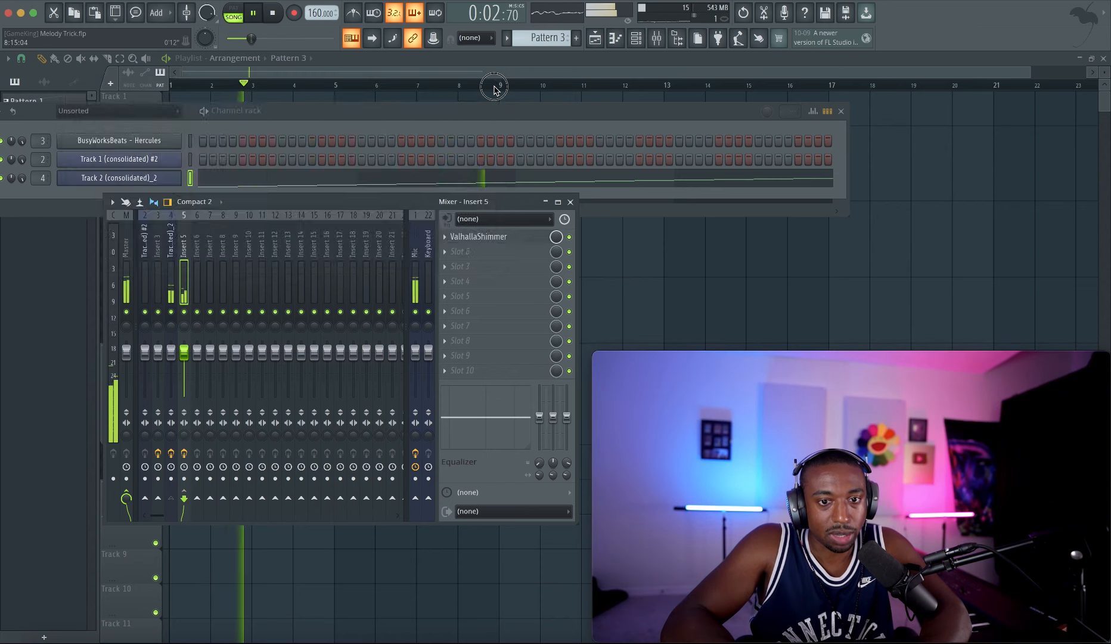
- Open the sliced Track 2 channel's piano roll and add a Beat 1 slide note at 1:13:00
key("F12")
left_click(637, 39)
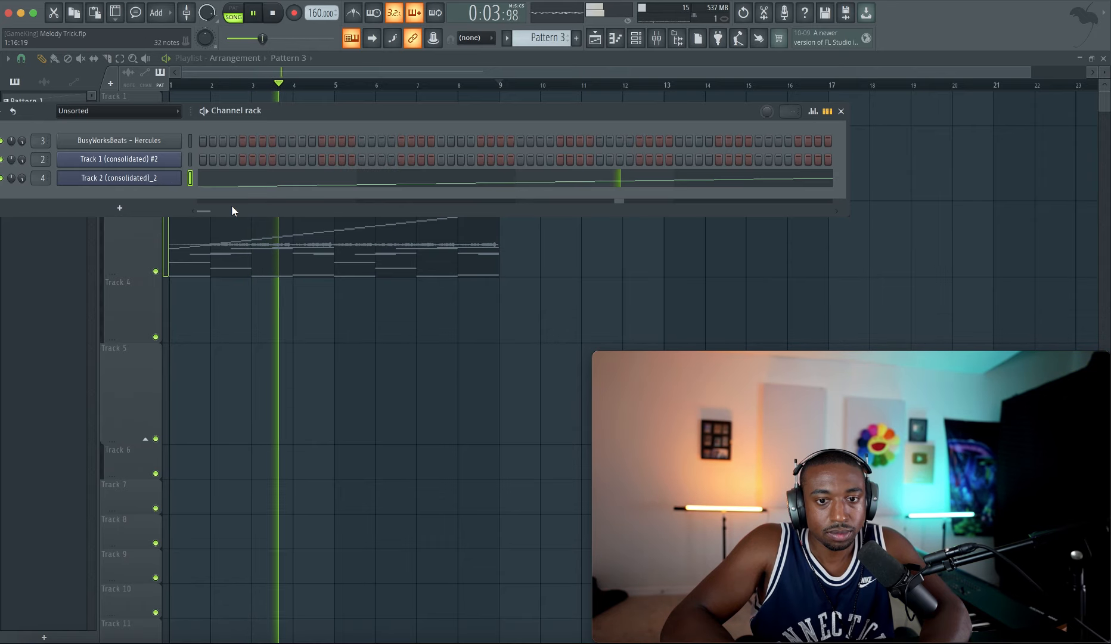
left_click(216, 180)
key("space")
scroll(116, 197, "up", 4)
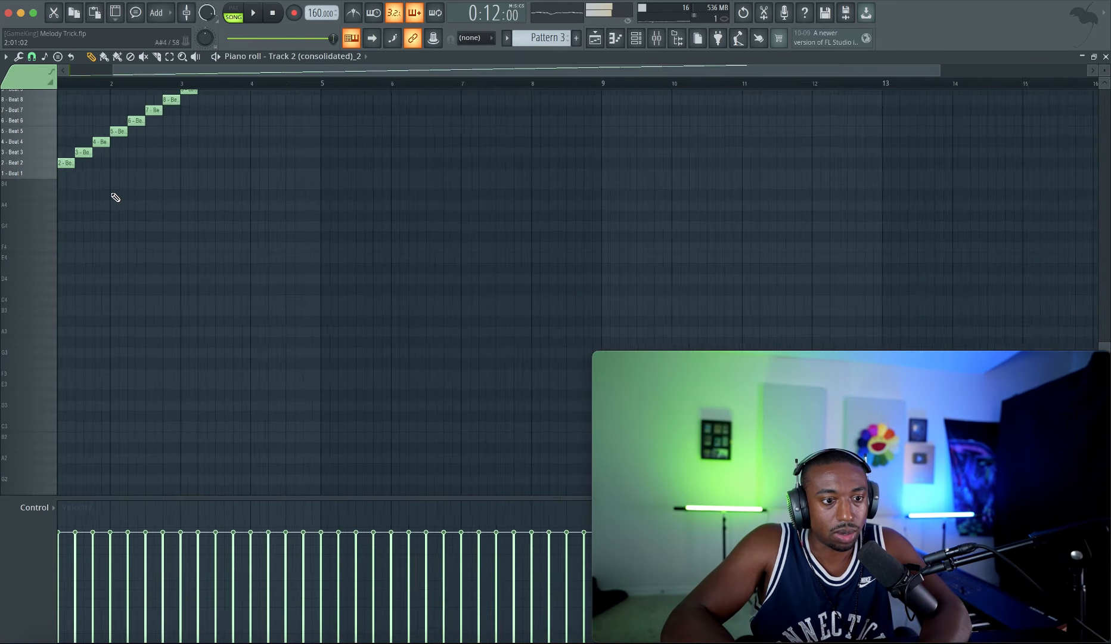
scroll(138, 195, "up", 2)
double_click(155, 205)
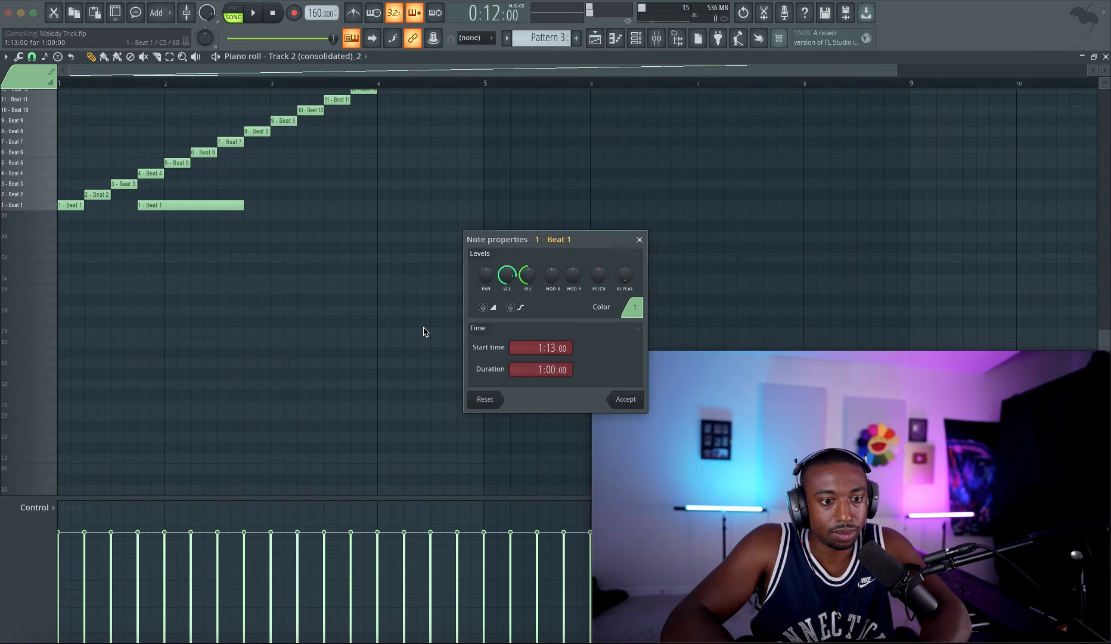
left_click(625, 396)
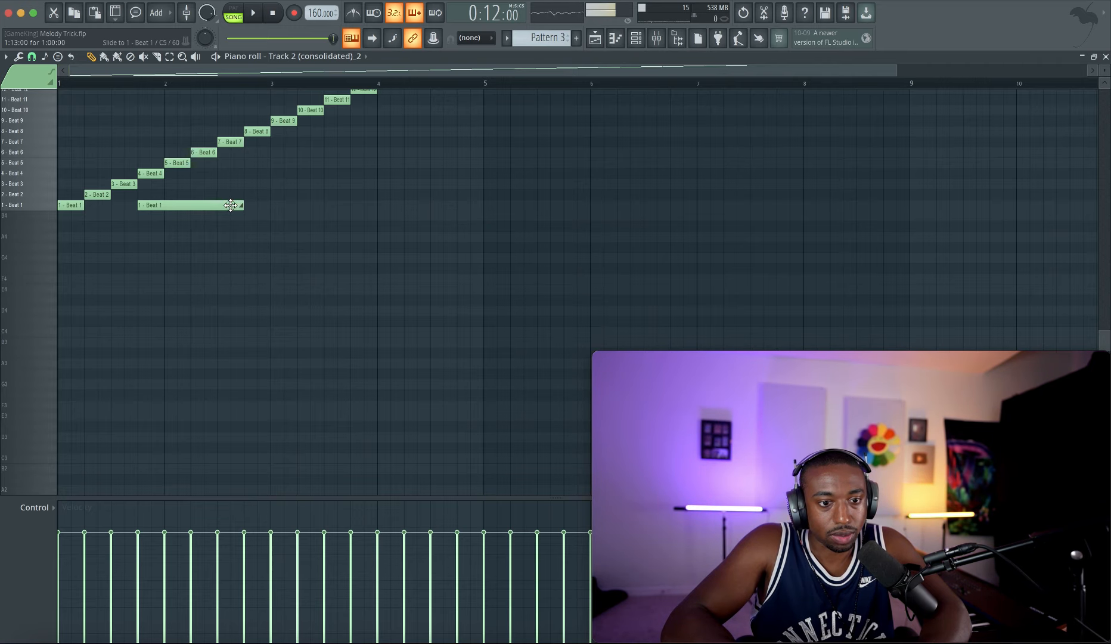
- Shorten the Beat 1 slide note to 0:04:00 and repeat it on the last beat of bars 2, 3 and 4
key("space")
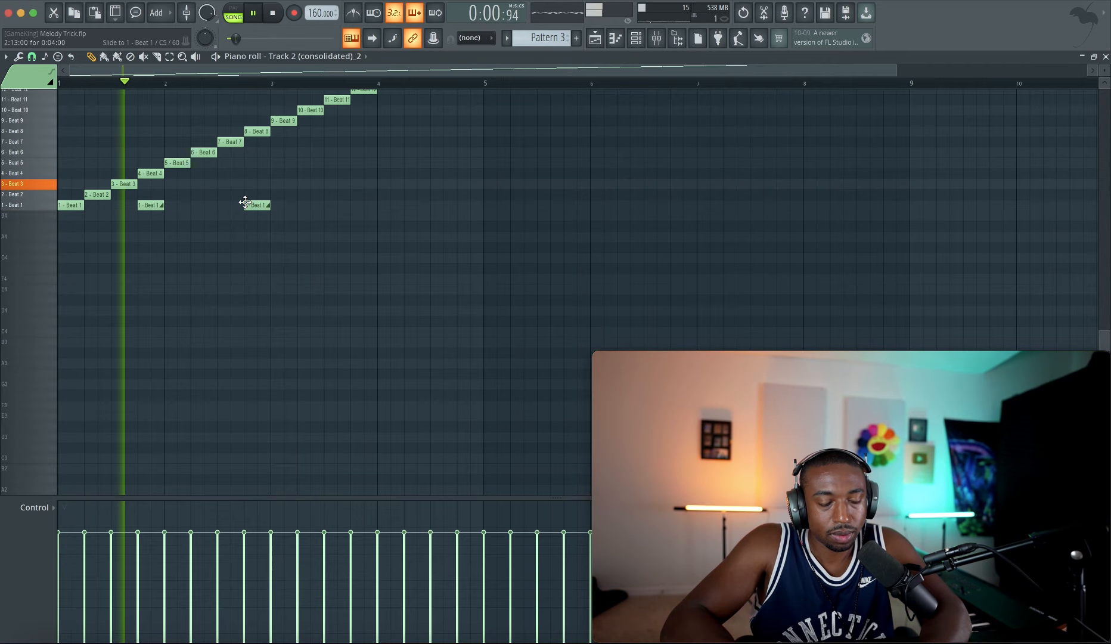
scroll(262, 209, "up", 3)
scroll(289, 218, "right", 2)
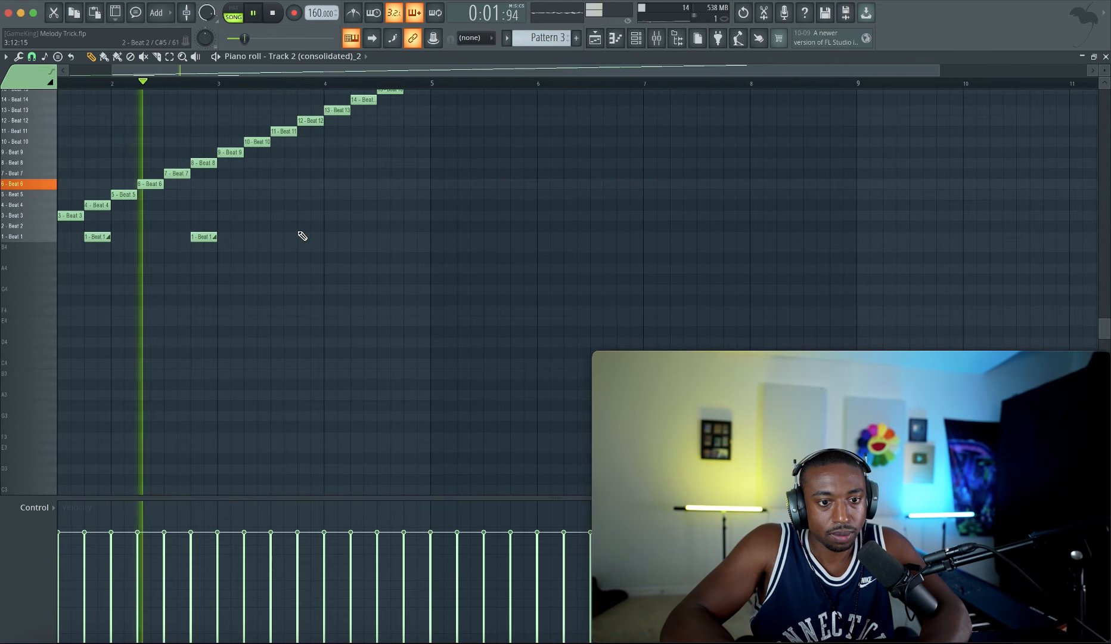
left_click(299, 237)
left_click(411, 239)
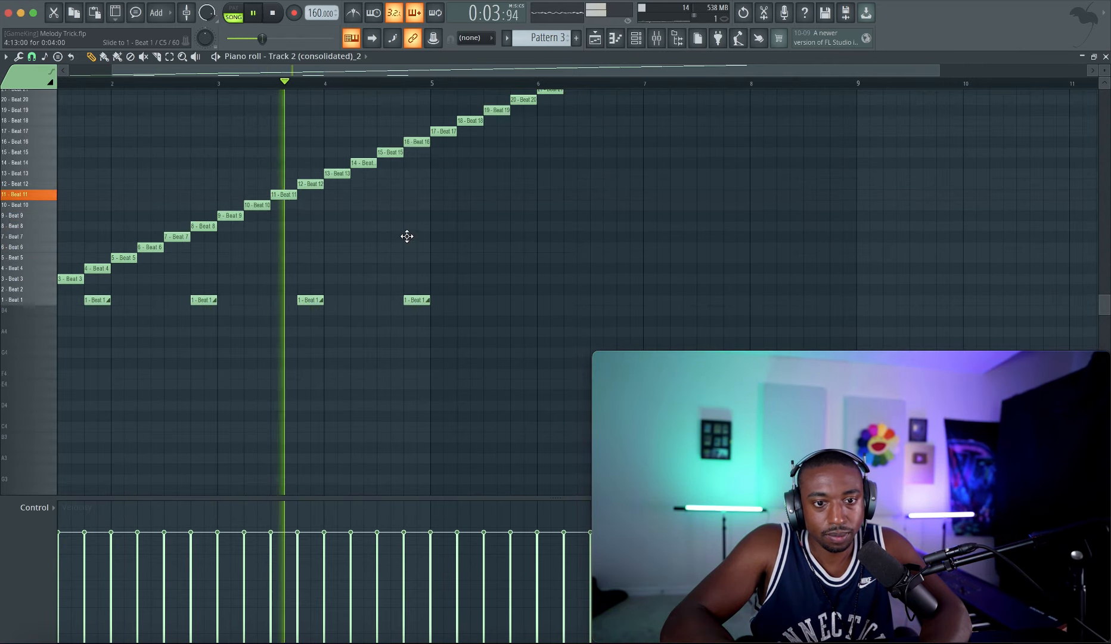
- Add Beat 10 slide notes of 0:04:00 on the last beat of bars 5, 6, 7 and 8
scroll(412, 233, "up", 6)
scroll(418, 227, "right", 2)
left_click(464, 209)
scroll(460, 206, "up", 3)
scroll(460, 206, "right", 6)
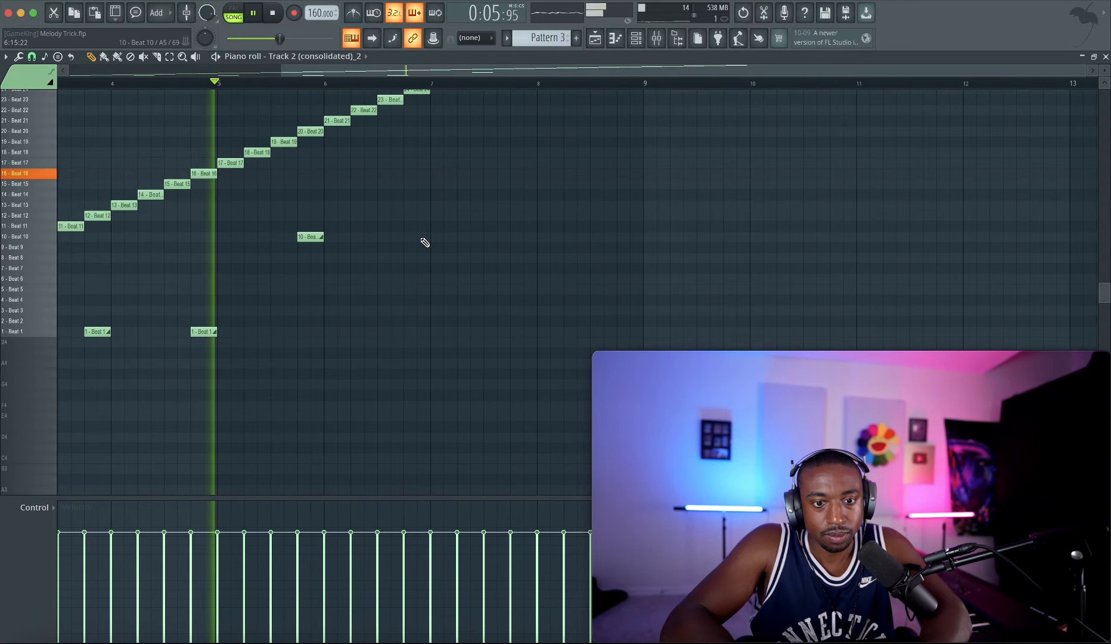
left_click(424, 238)
left_click(520, 237)
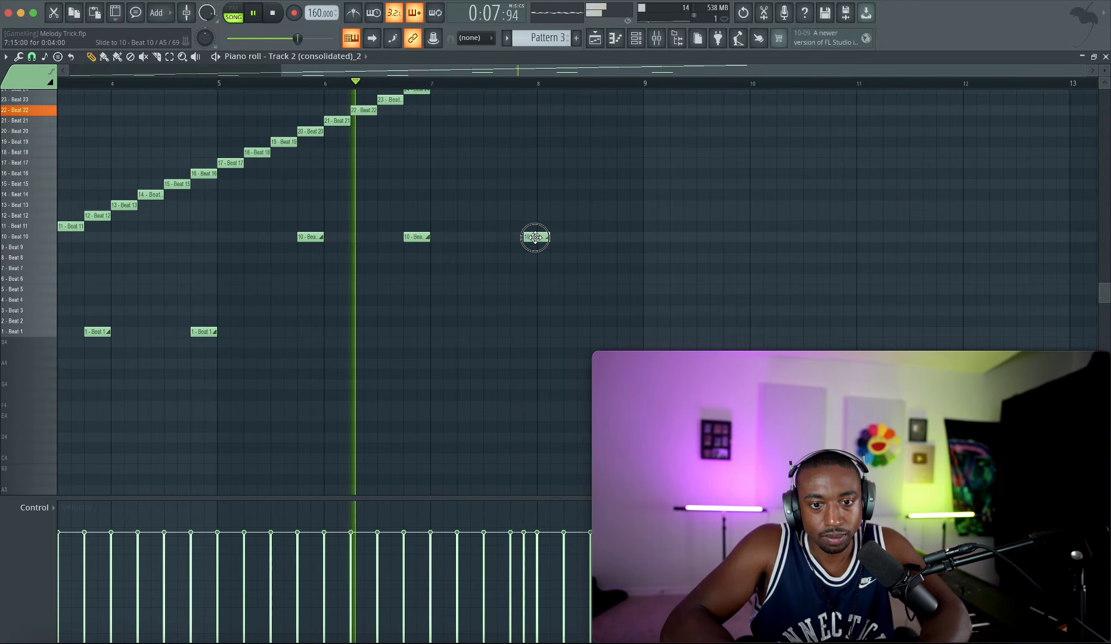
left_click(620, 236)
scroll(632, 149, "up", 5)
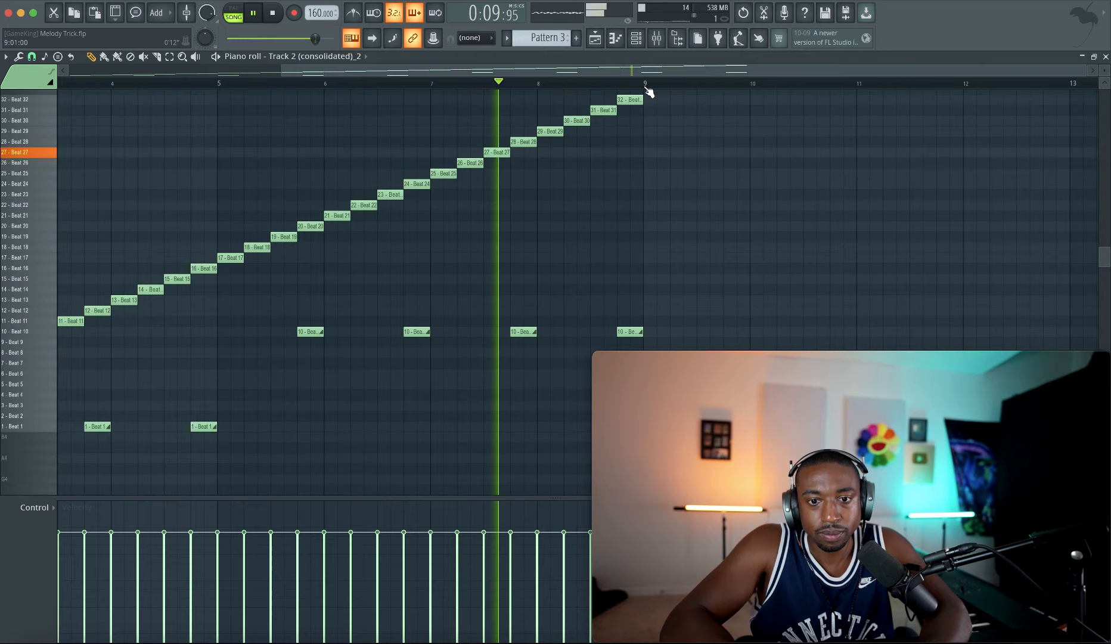
- Copy the Hercules melody from Pattern 1 into Pattern 5
left_click(636, 37)
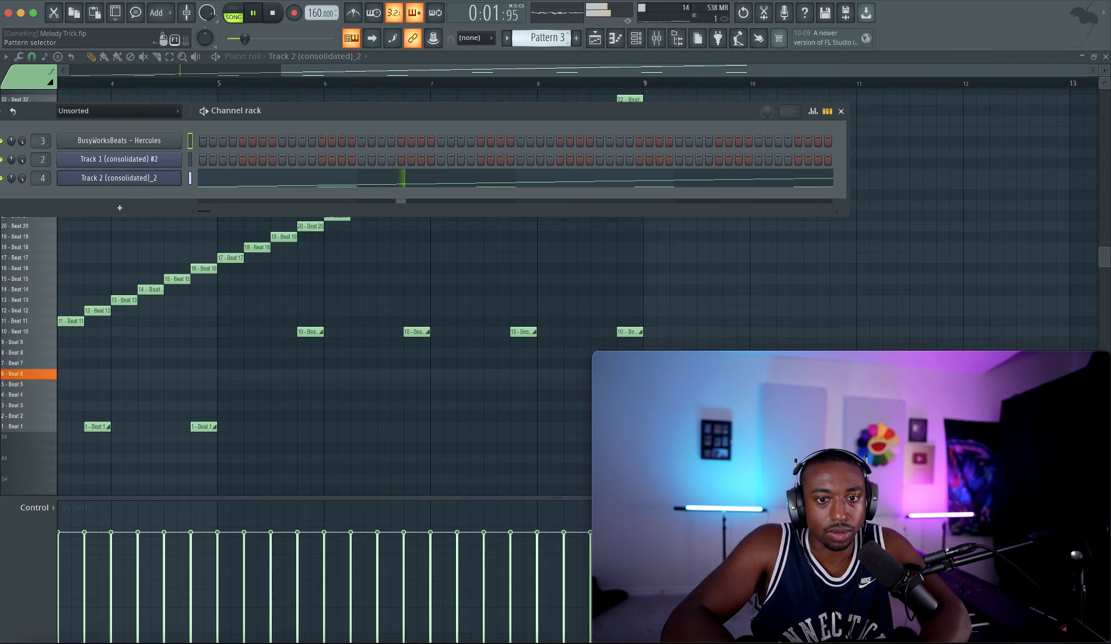
left_click_drag(547, 37, 547, 45)
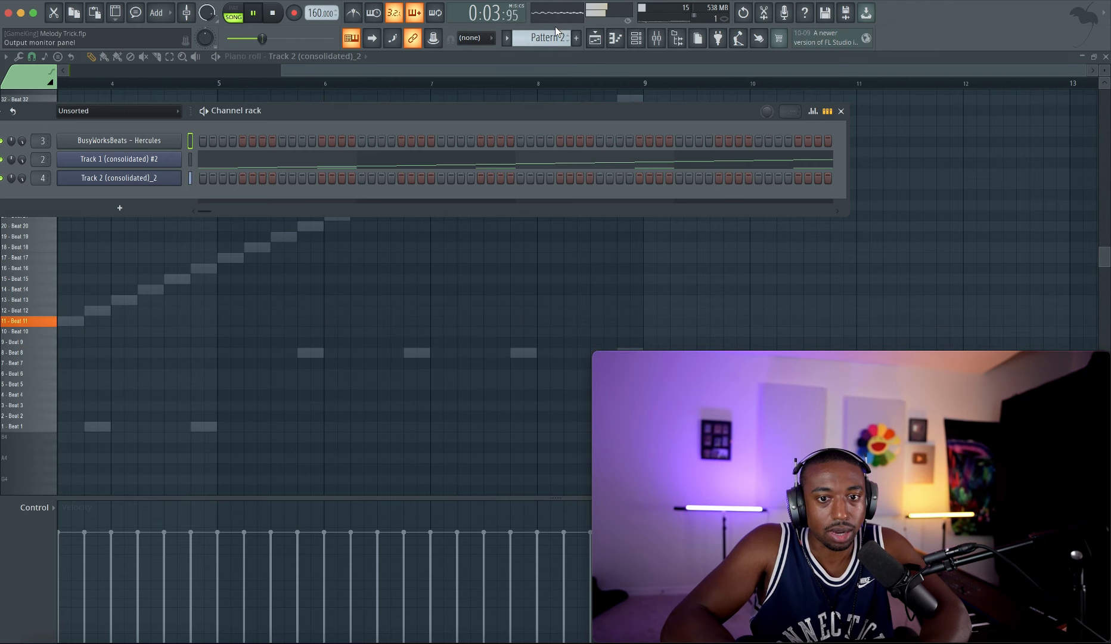
left_click_drag(547, 38, 548, 44)
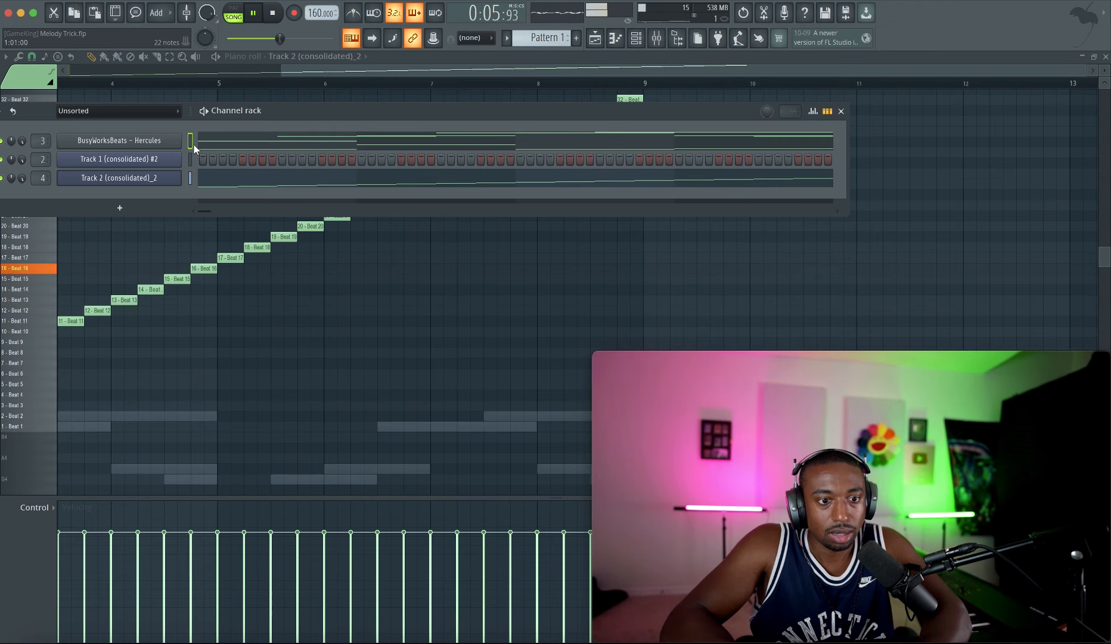
key("F4")
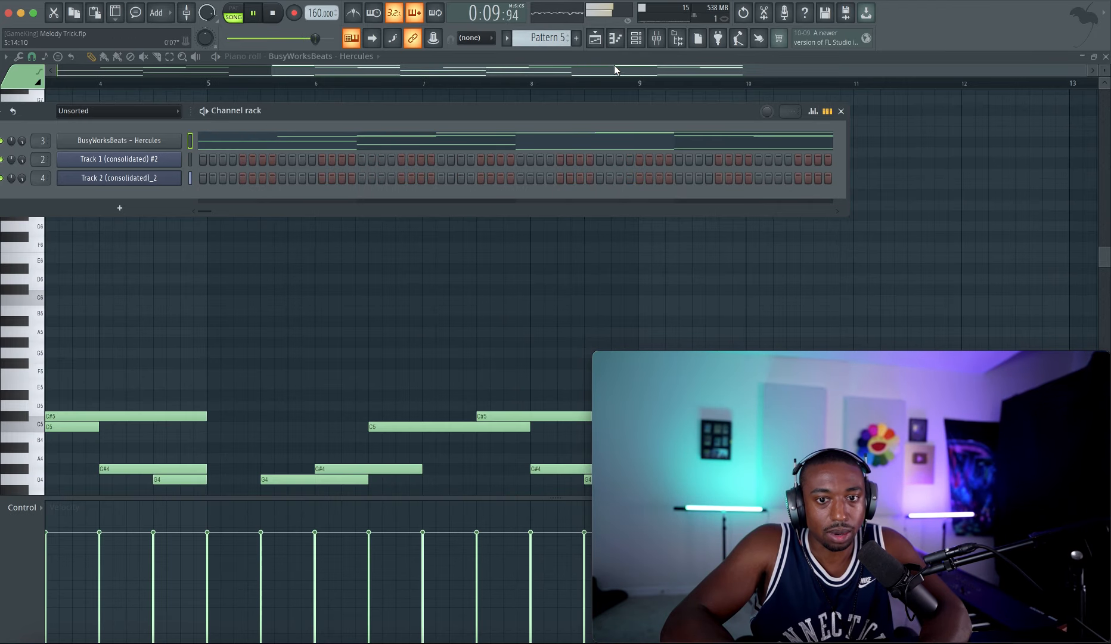
- Place Pattern 5 at bar 1 on playlist Track 4 and route the Hercules channel to mixer Insert 6
left_click(595, 39)
left_click(202, 279)
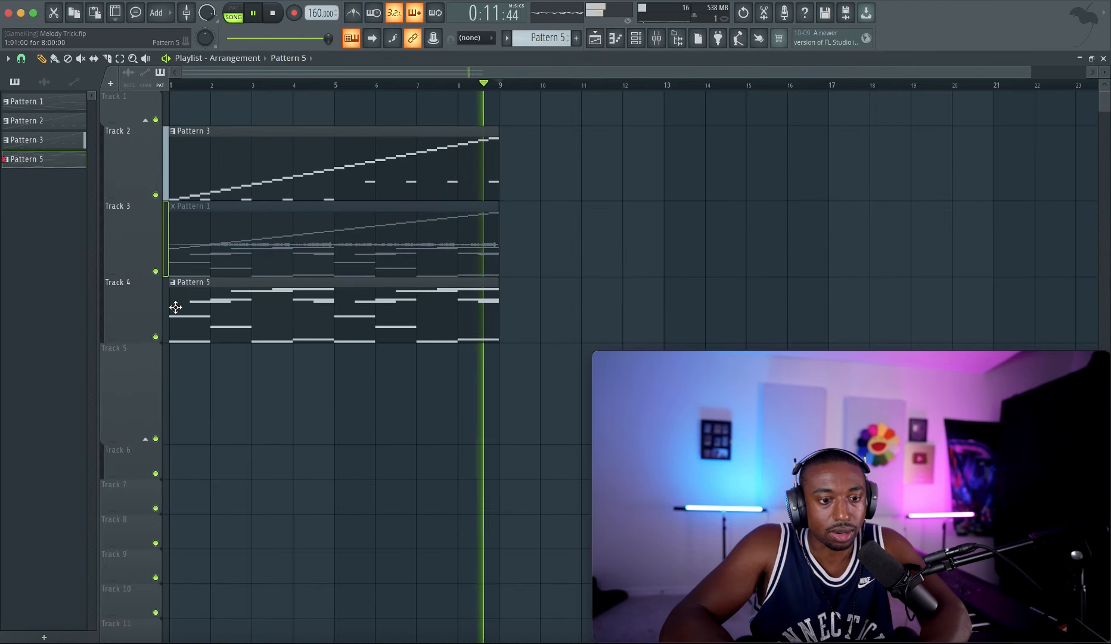
left_click(637, 38)
left_click_drag(271, 112, 375, 106)
left_click(657, 38)
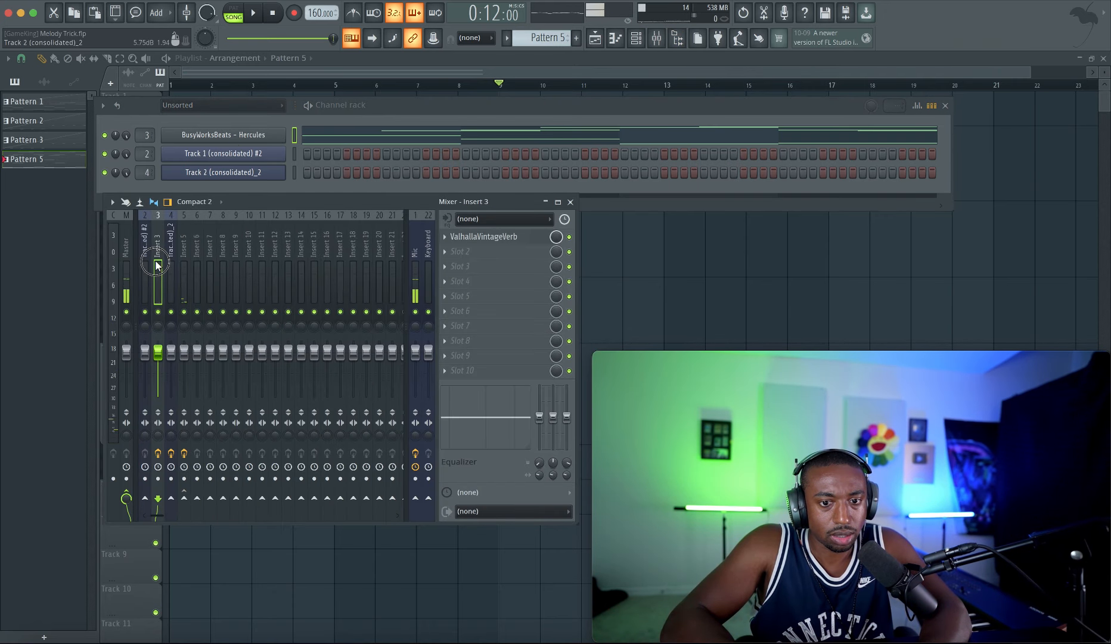
left_click_drag(146, 134, 145, 119)
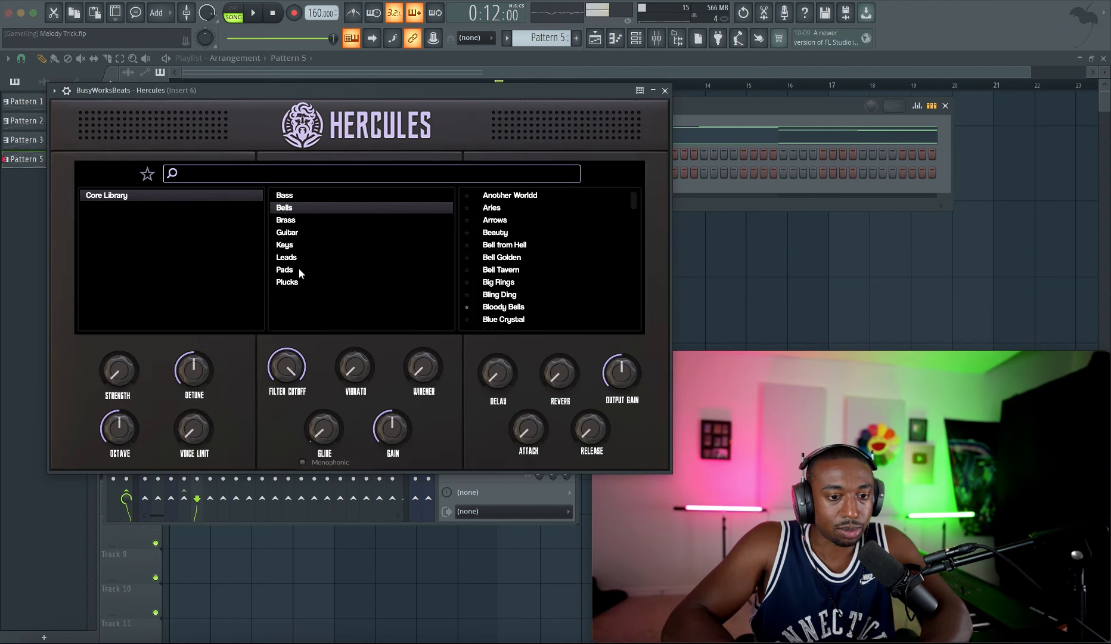
- Try the favourite preset Foreign Bells in Hercules while the arrangement plays
left_click(296, 282)
left_click(146, 176)
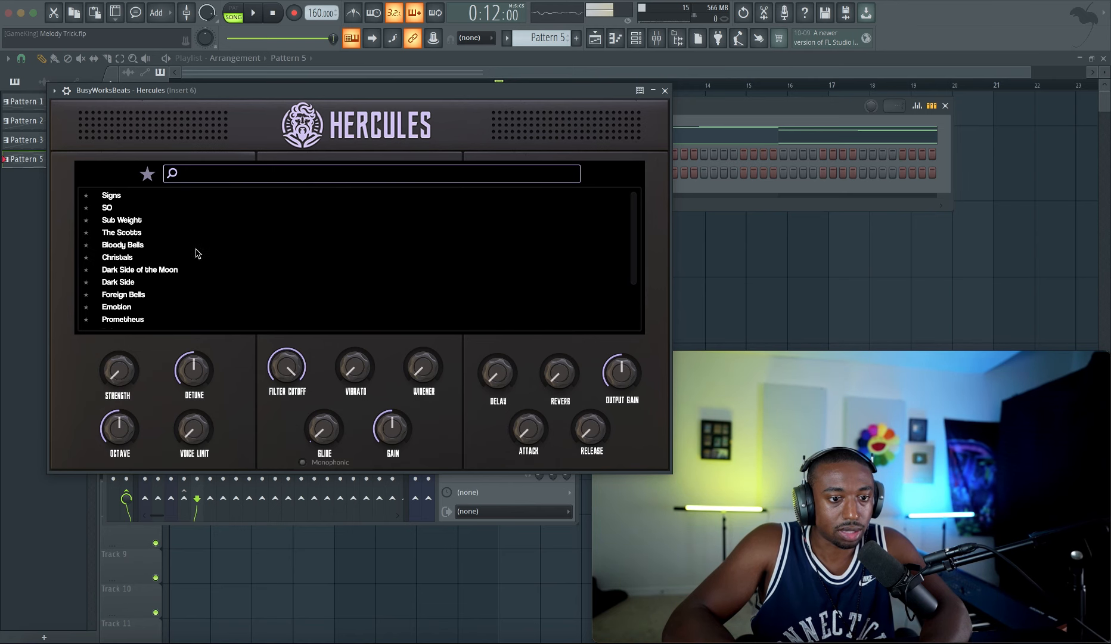
key("space")
scroll(197, 251, "down", 1)
left_click(134, 268)
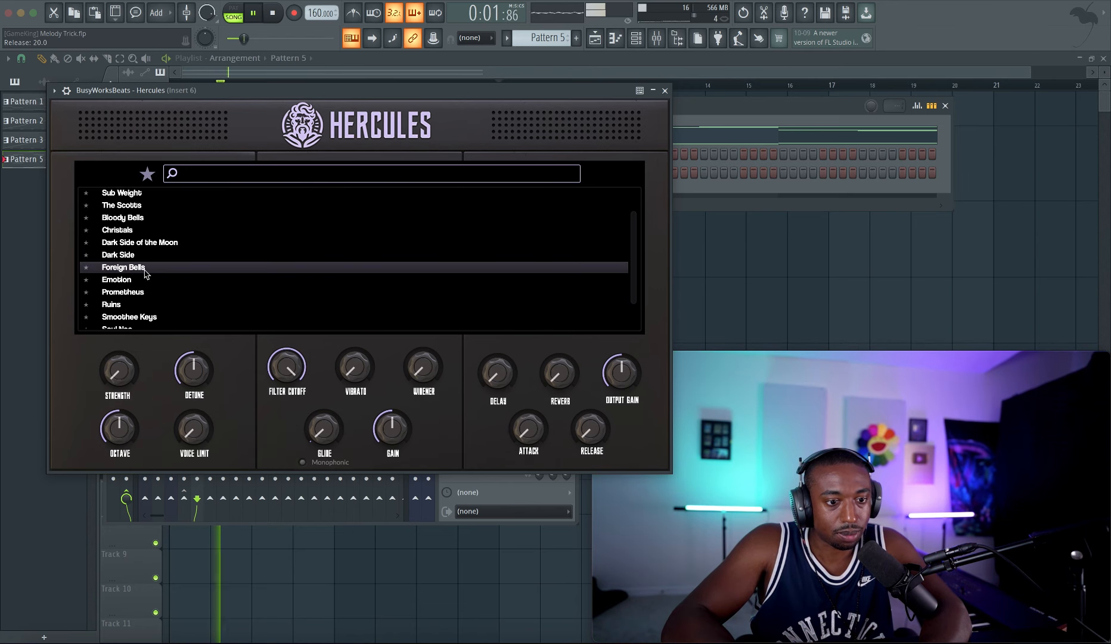
left_click(665, 91)
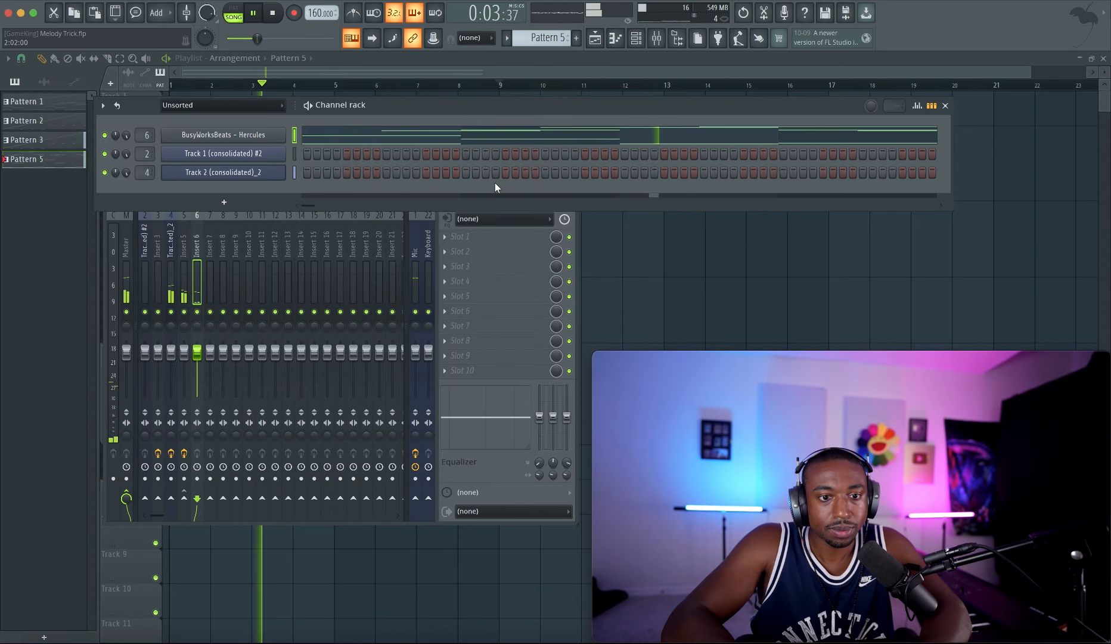
- Open Pattern 5's Hercules notes in the piano roll and transpose them up one octave
right_click(642, 236)
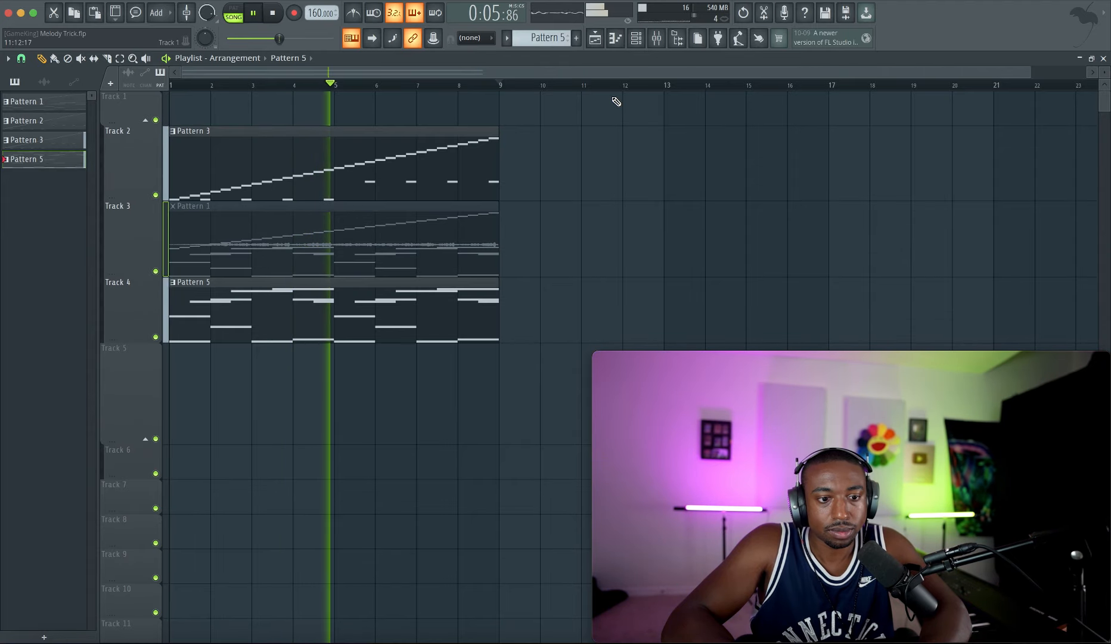
right_click(303, 298)
left_click(191, 308)
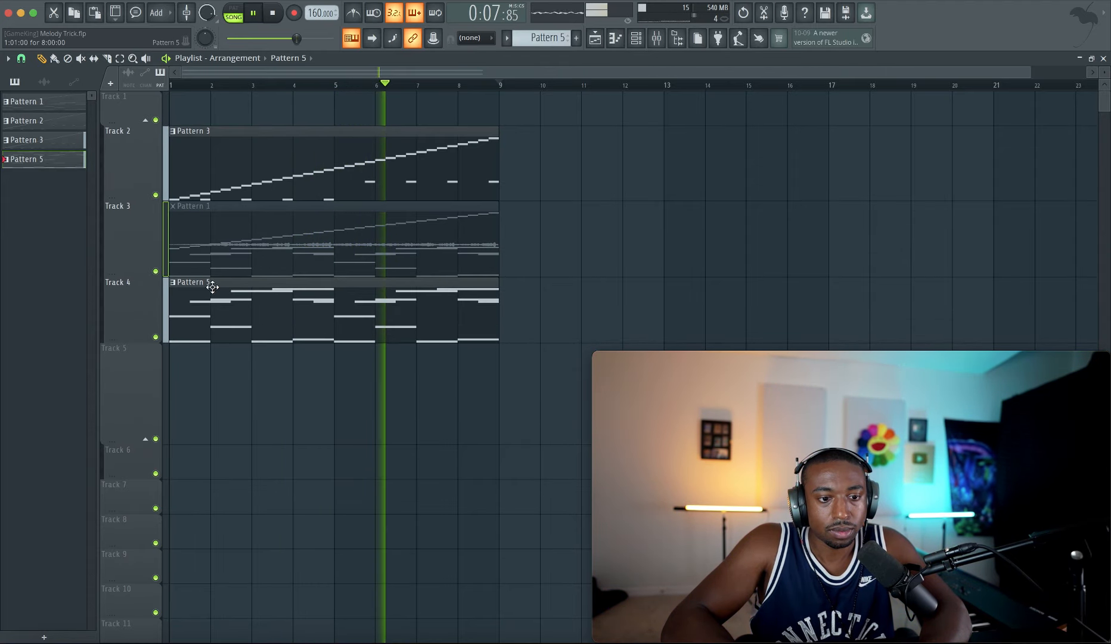
left_click(637, 39)
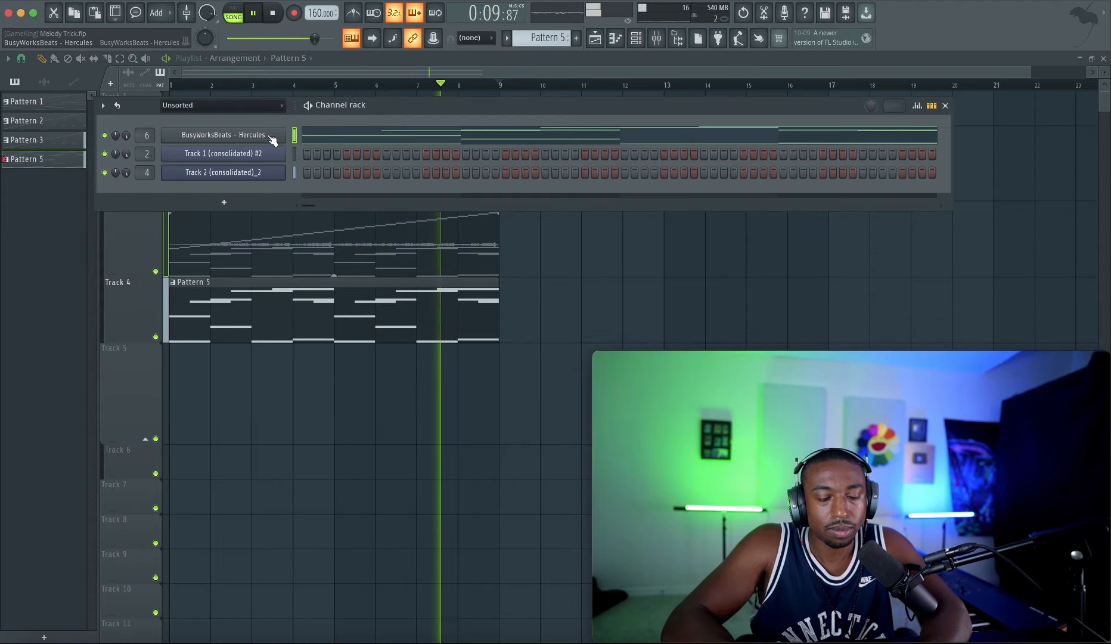
left_click(331, 132)
key("ctrl+Up")
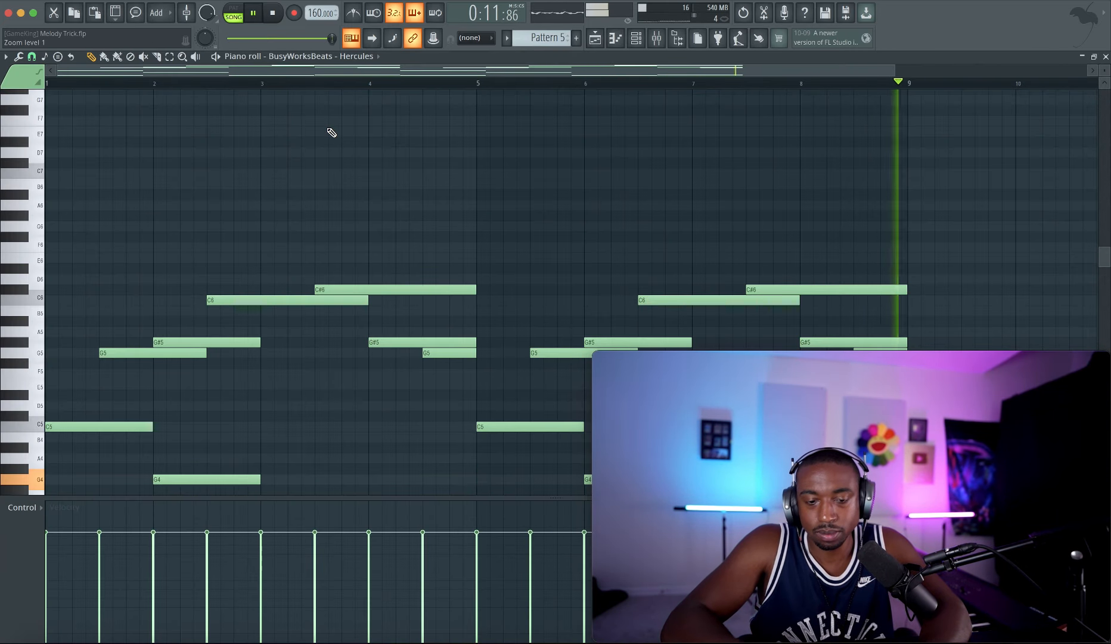
- Load the favourite preset Broken Time in Hercules and close the plugin
left_click(638, 45)
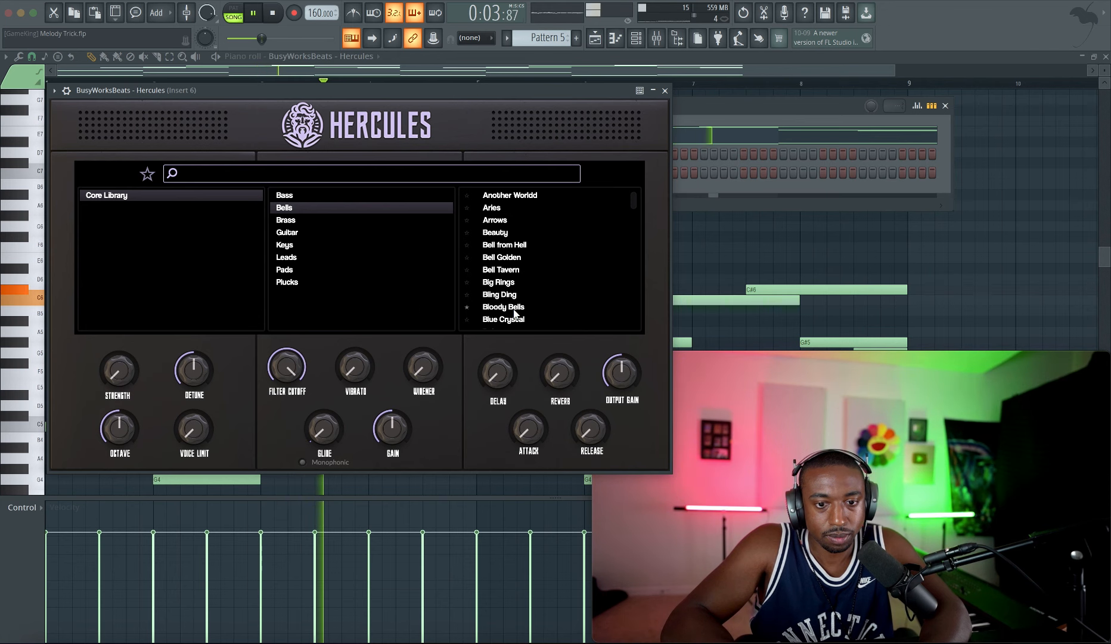
left_click(147, 173)
scroll(130, 273, "down", 3)
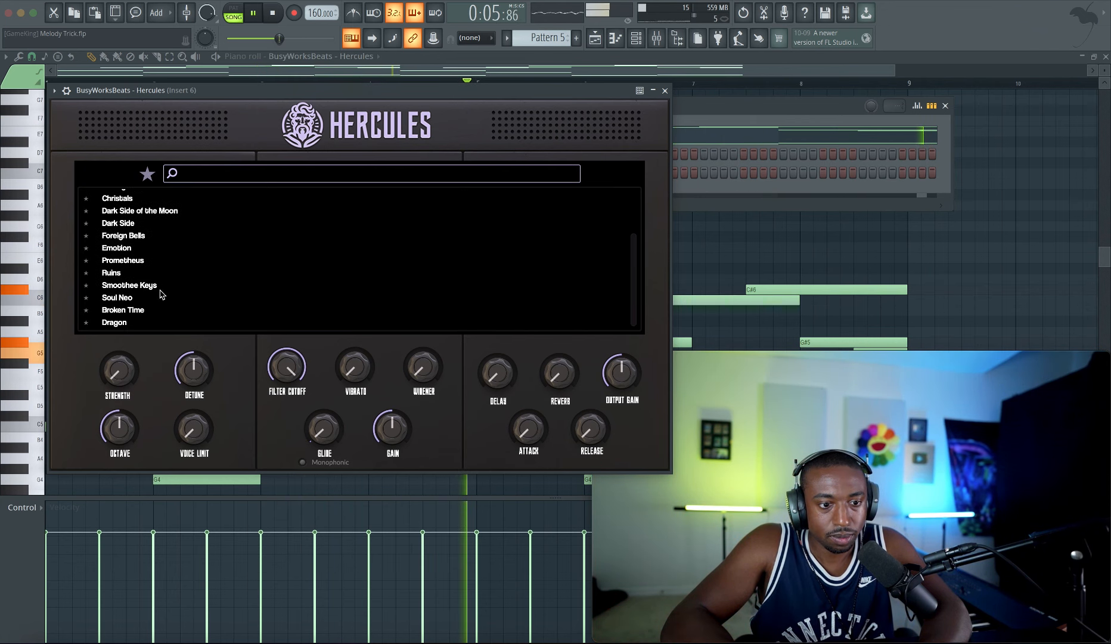
left_click(126, 311)
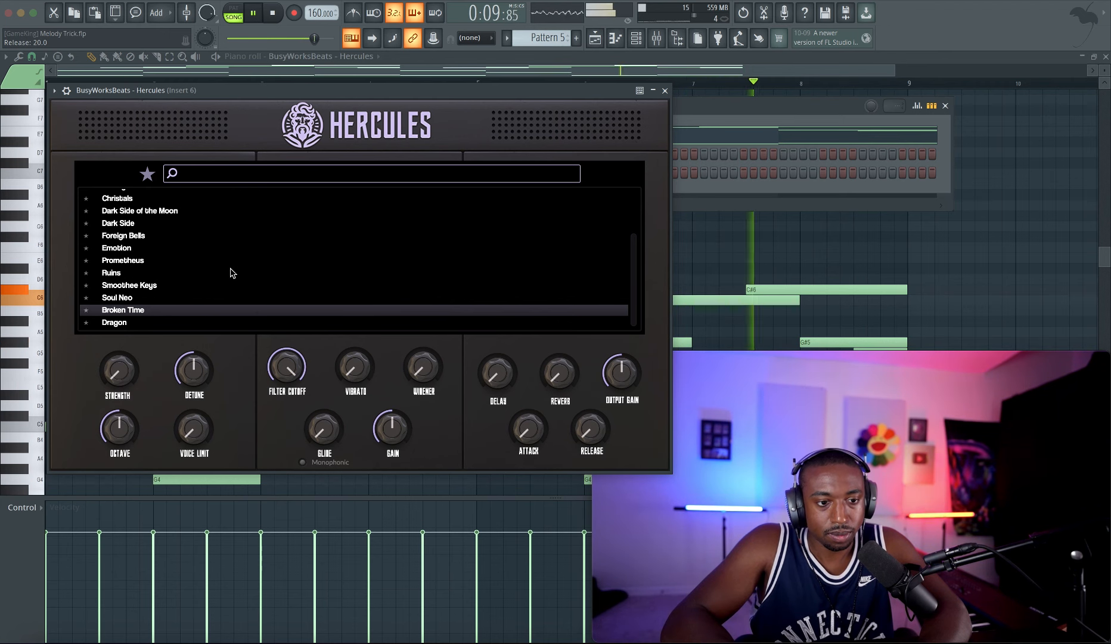
scroll(146, 270, "up", 3)
scroll(145, 270, "up", 2)
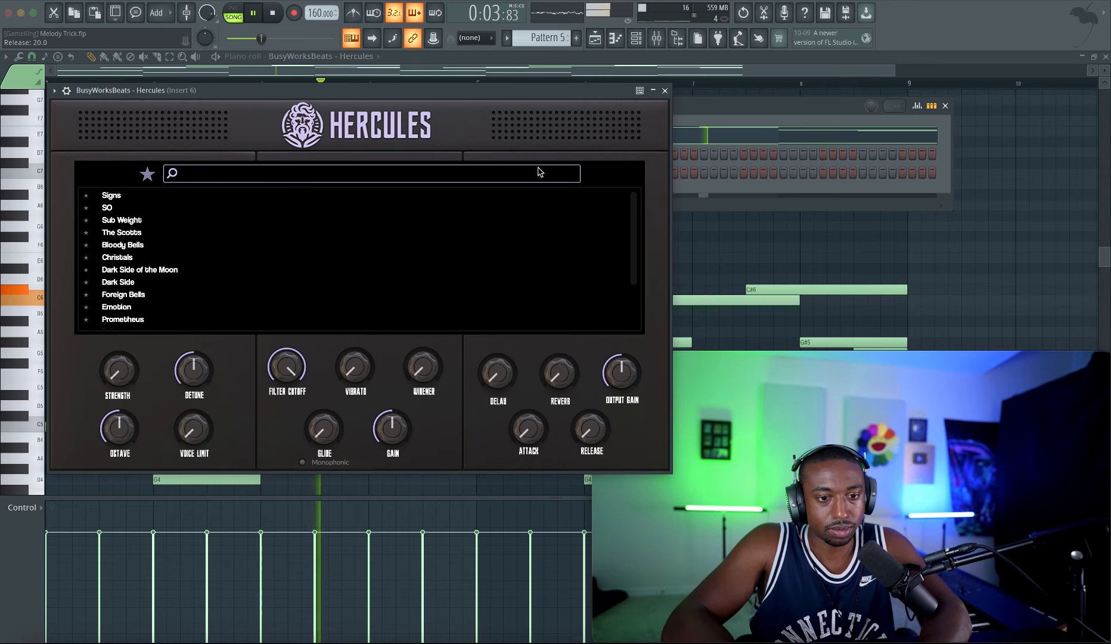
left_click(665, 91)
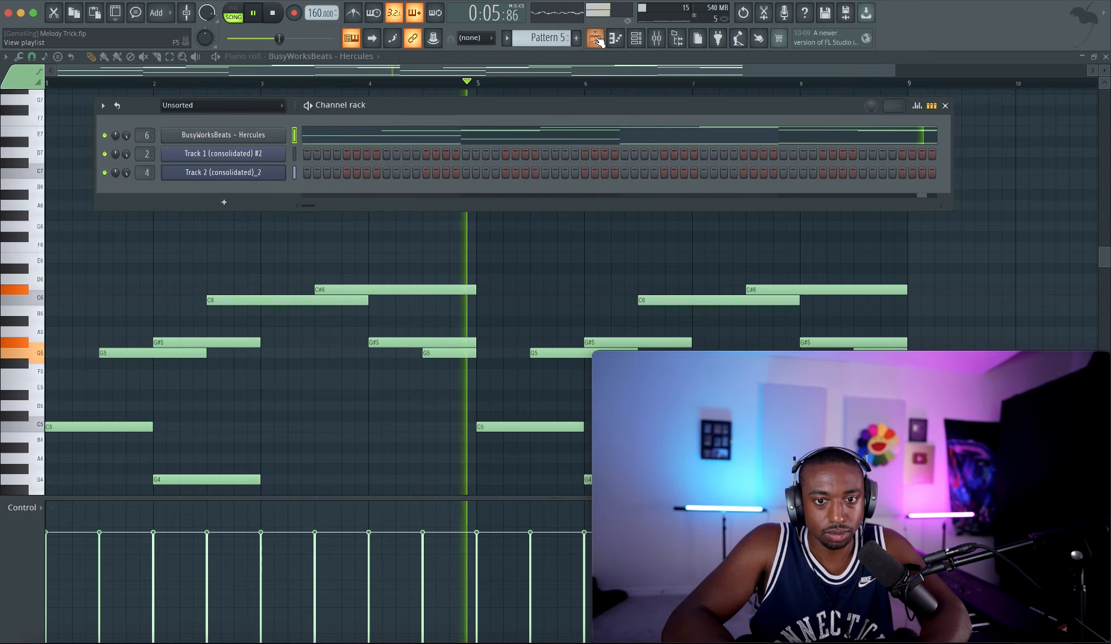
- Delete the muted Pattern 1 clip from playlist Track 3 and save the project
key("F5")
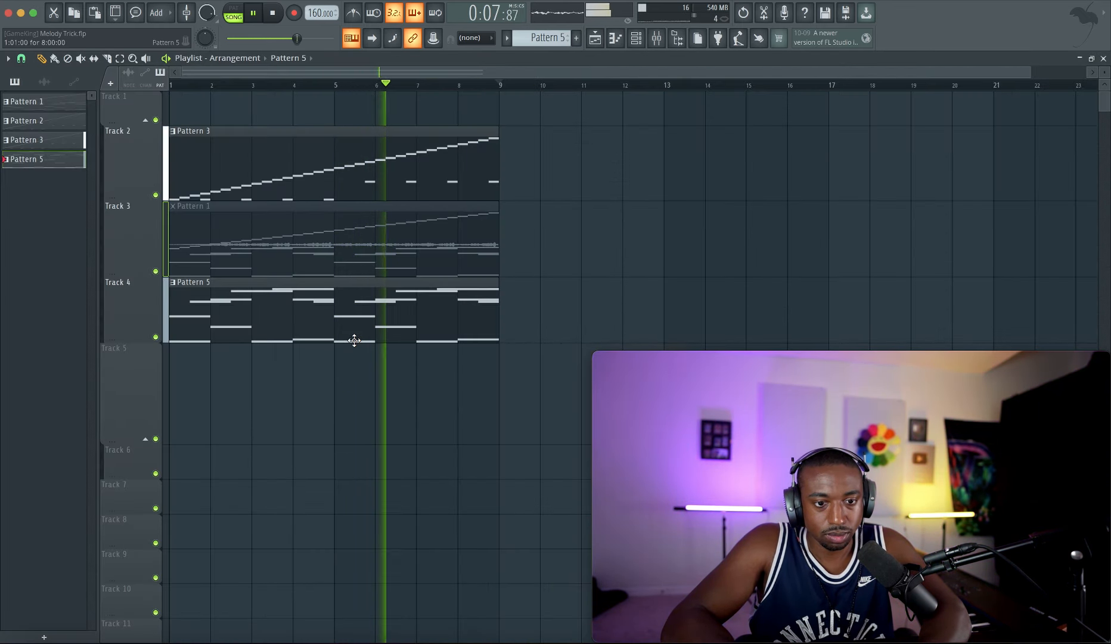
right_click(373, 251)
key("ctrl+s")
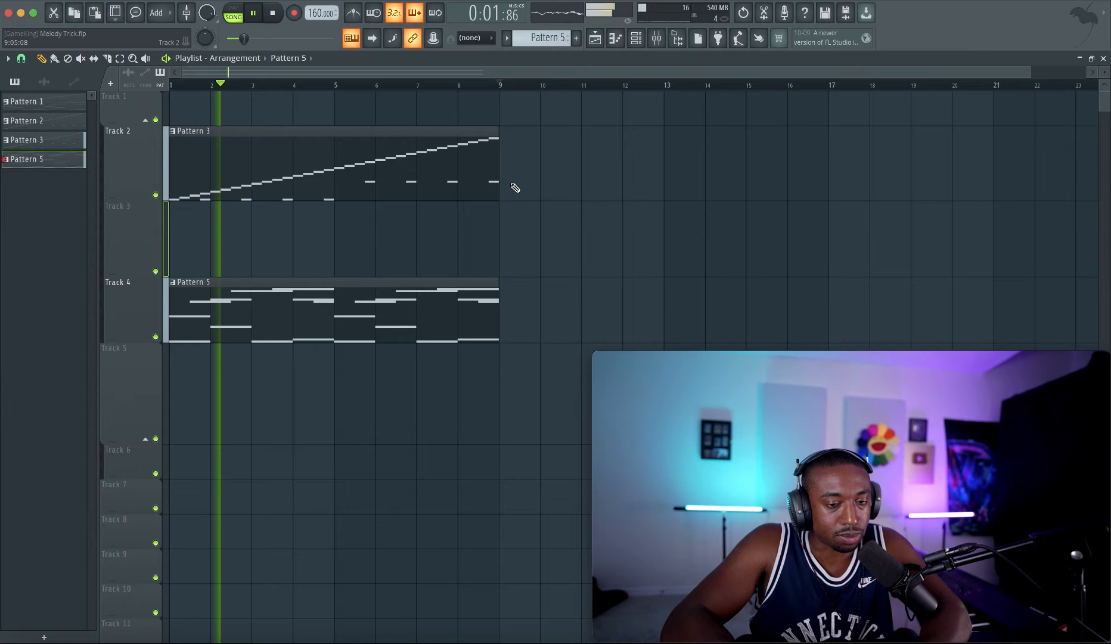
- Check the mixer tracks carrying the melody layers and rename mixer Insert 7 as MELODY
left_click(657, 39)
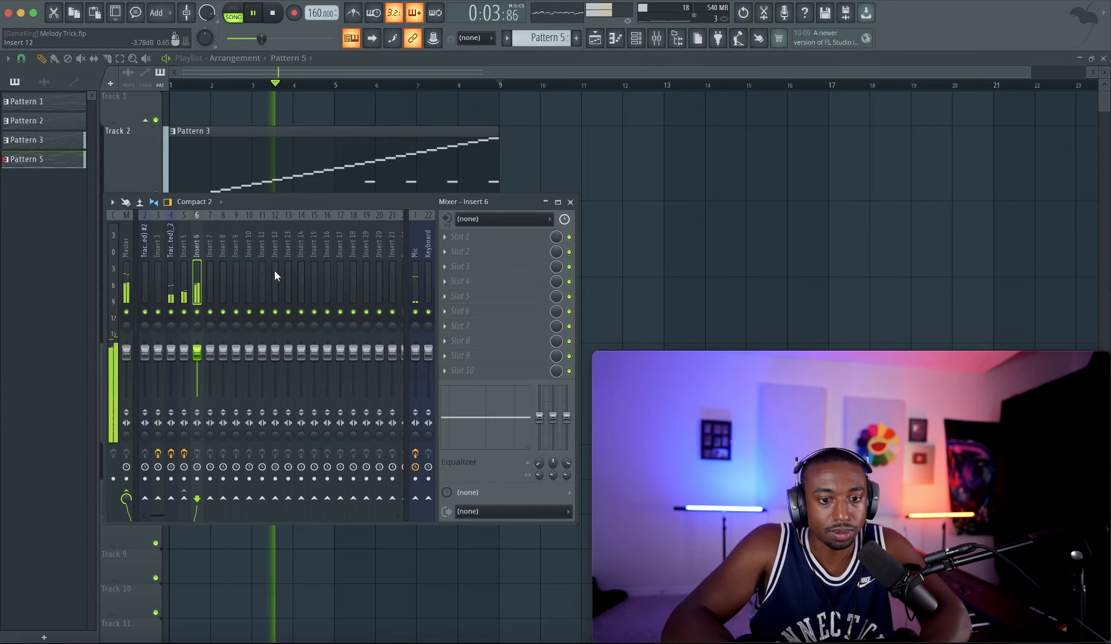
left_click(189, 293)
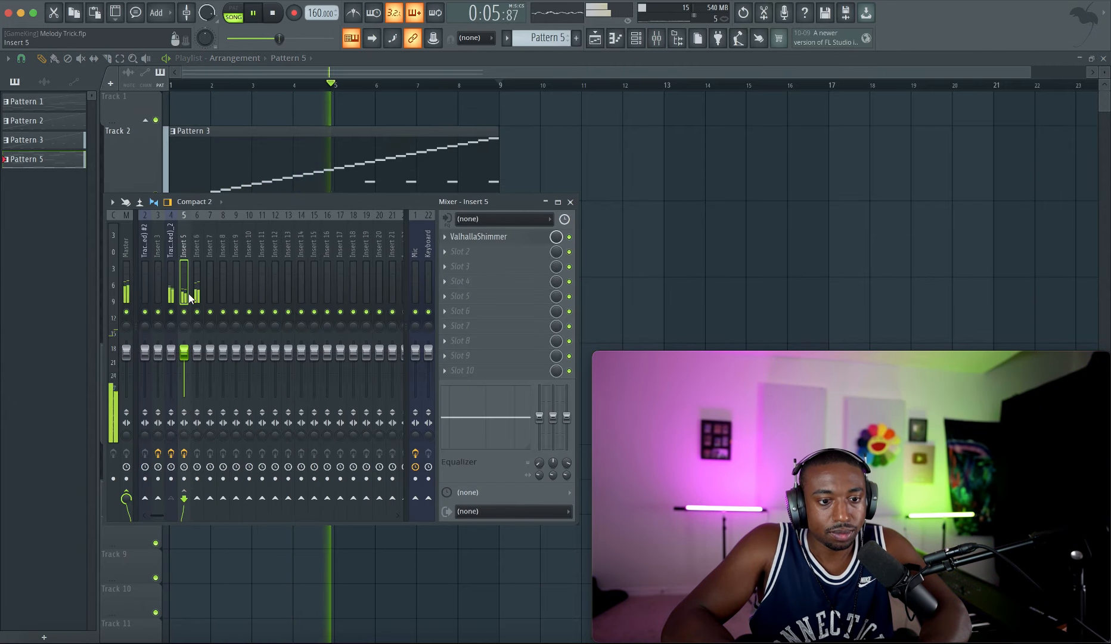
left_click(173, 294)
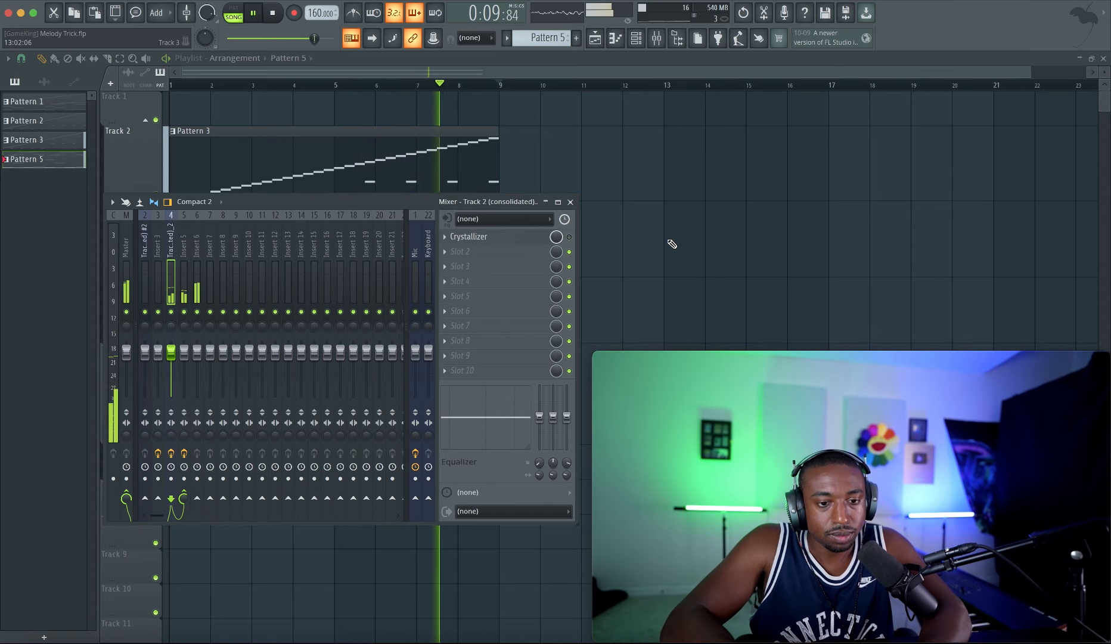
key("F9")
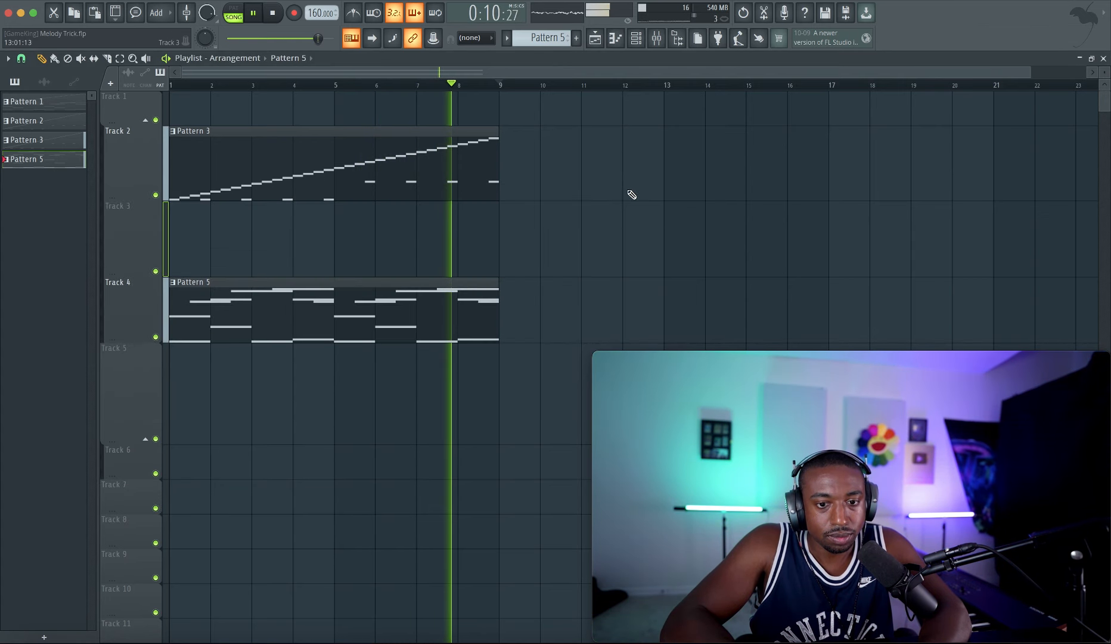
key("space")
left_click(637, 39)
left_click(663, 40)
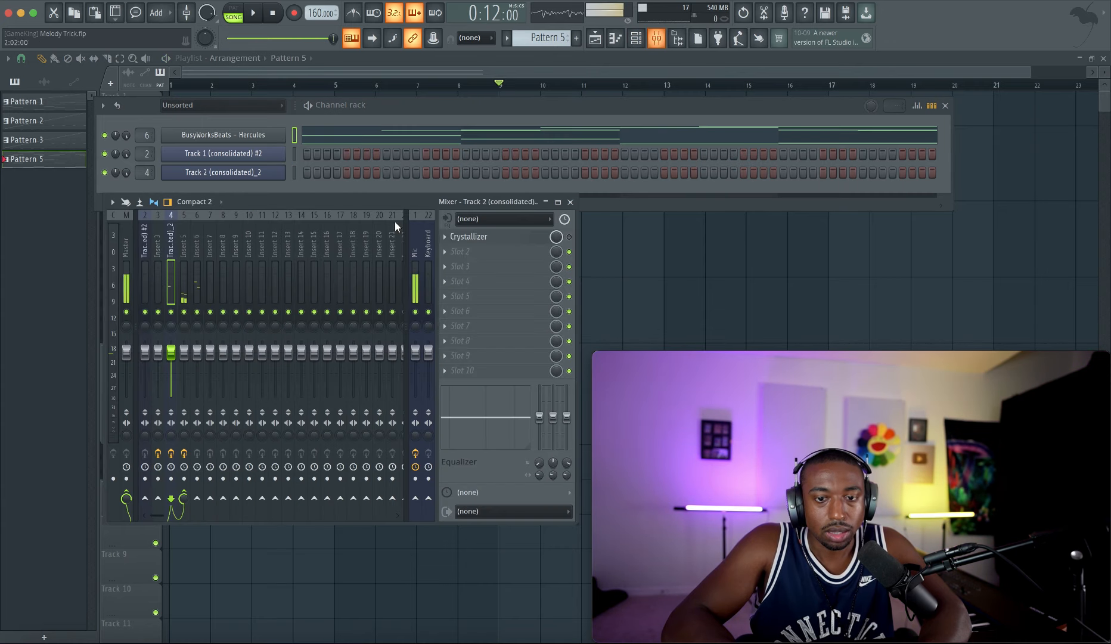
left_click(207, 261)
key("F2")
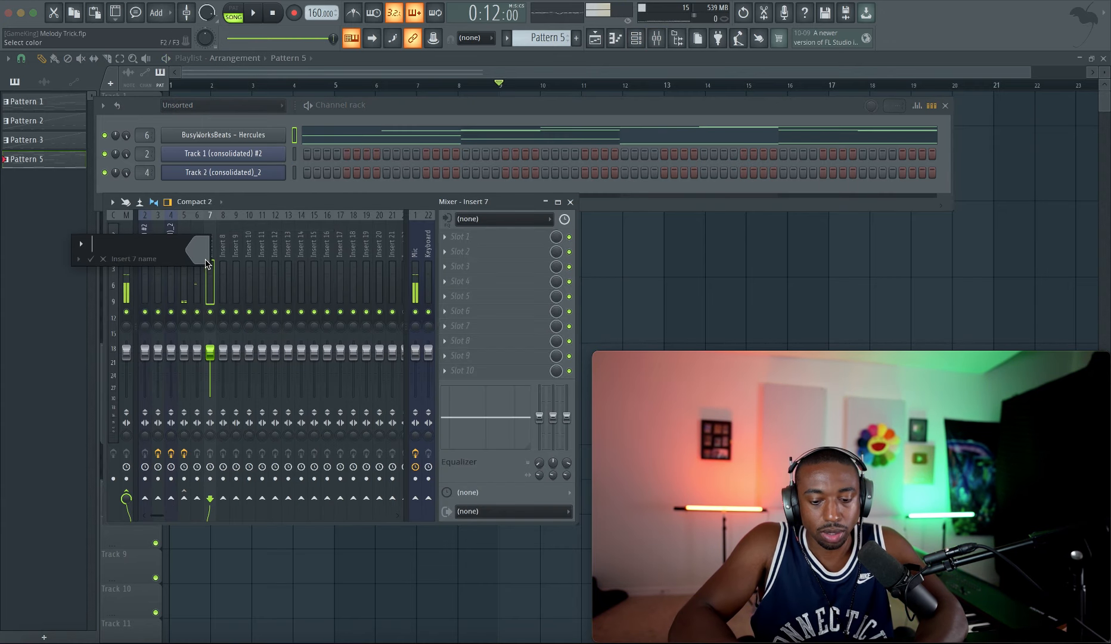
type("MELODY")
key("Return")
- Select mixer tracks 4, 5 and 6 and route them only to the MELODY track
key("space")
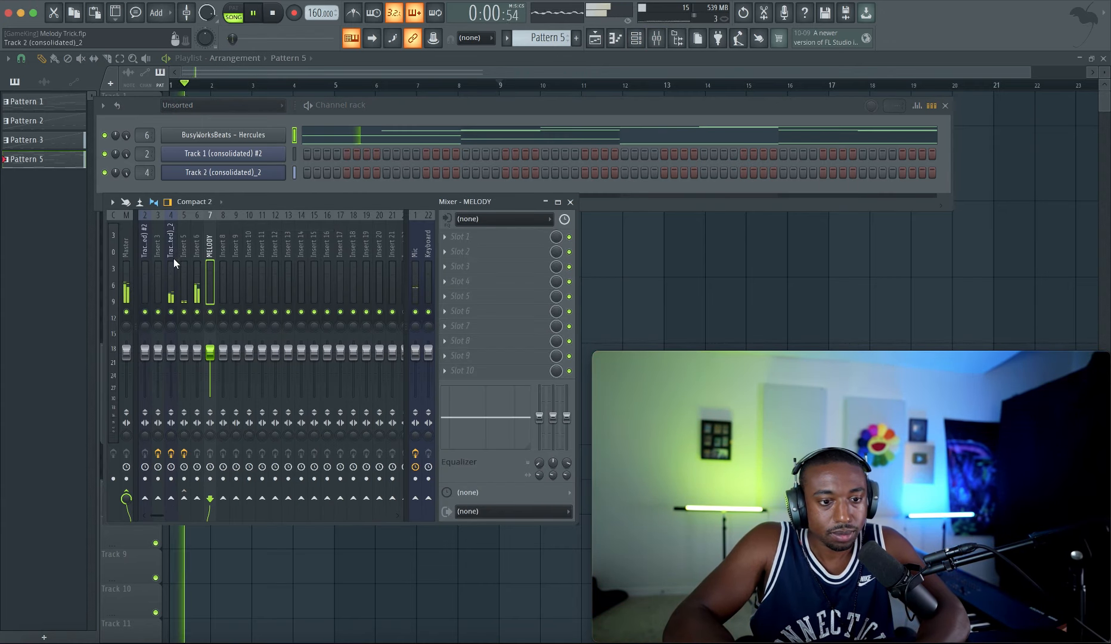
left_click_drag(173, 258, 194, 257)
key("space")
right_click(210, 499)
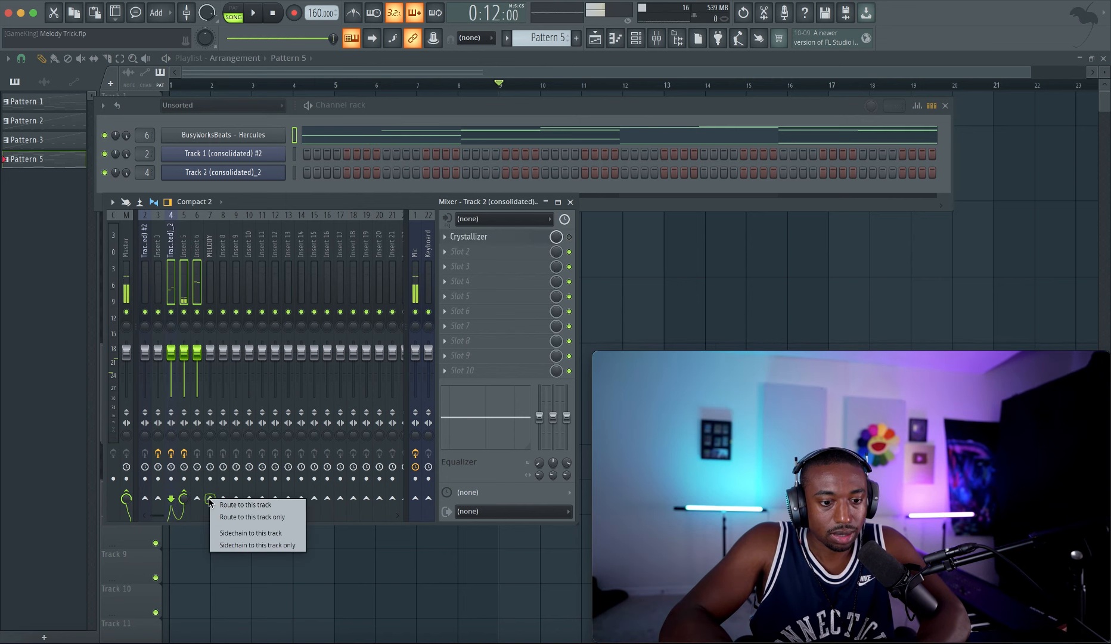
left_click(232, 518)
- Add the Hyper Chorus effect to the first slot of the MELODY mixer track
left_click(210, 284)
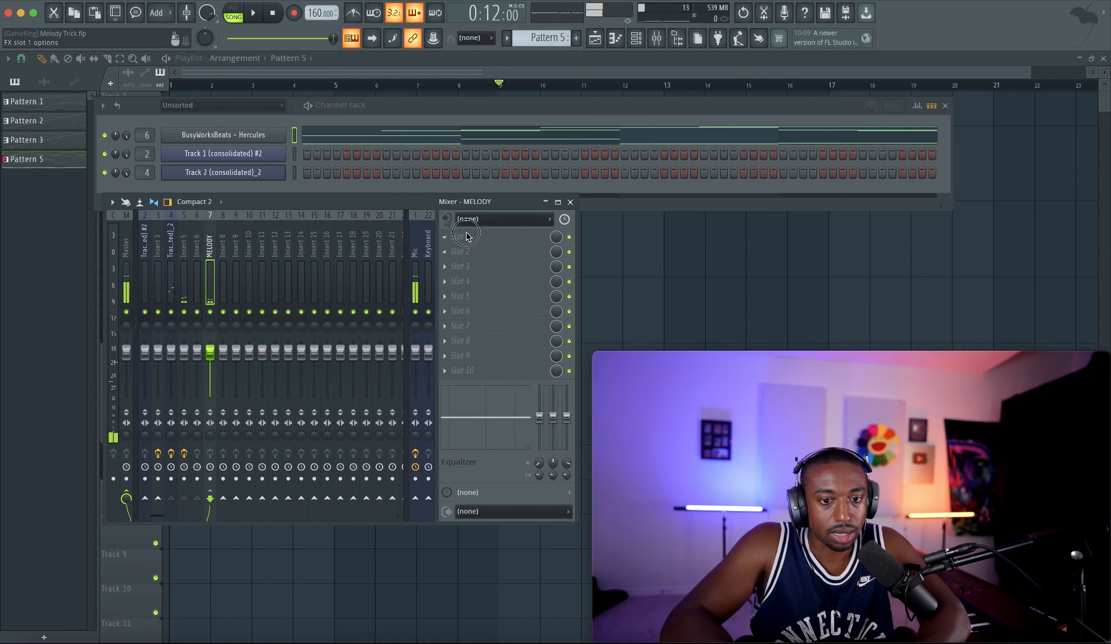
left_click(466, 237)
scroll(311, 455, "right", 3)
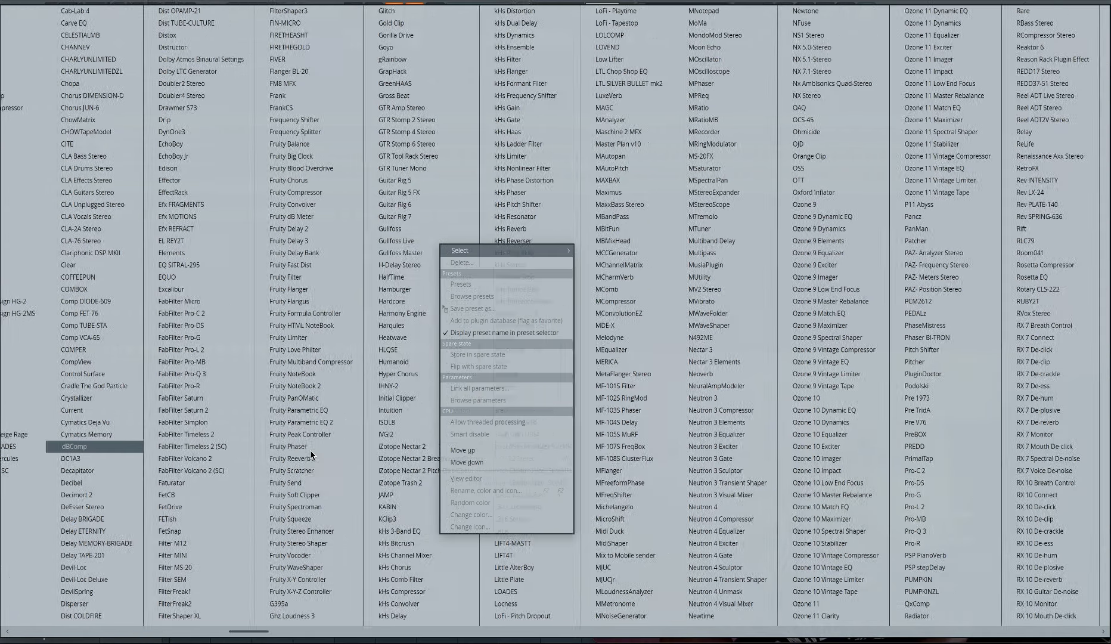
left_click(355, 374)
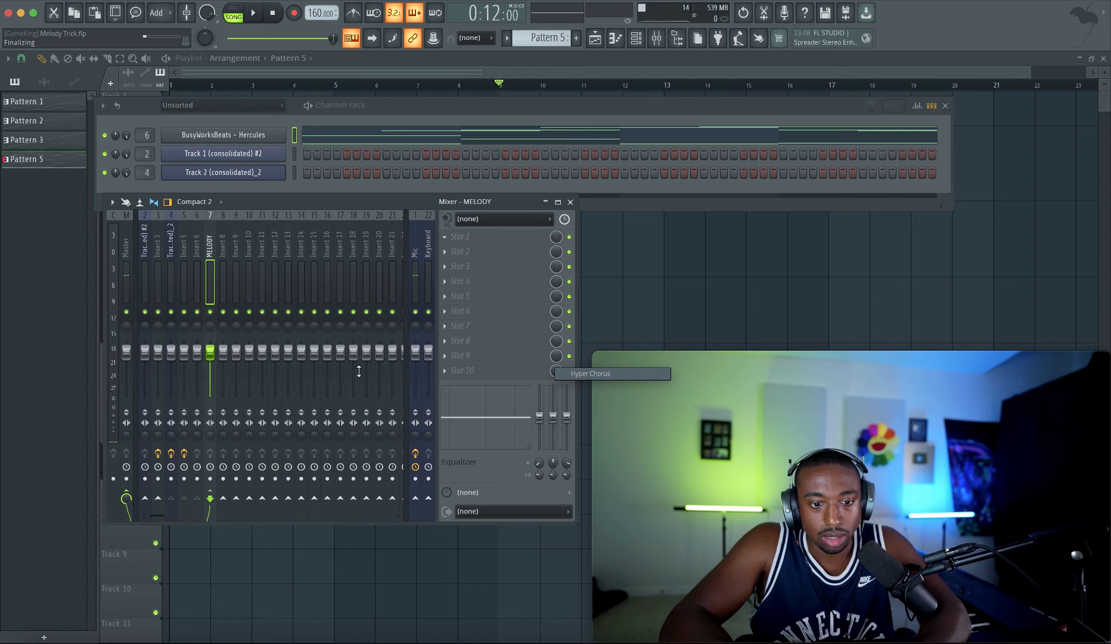
- Try the Hyper Chorus mix at up to 80% wet during playback, settle on a mostly dry mix, and return to the playlist
scroll(444, 204, "down", 1)
key("space")
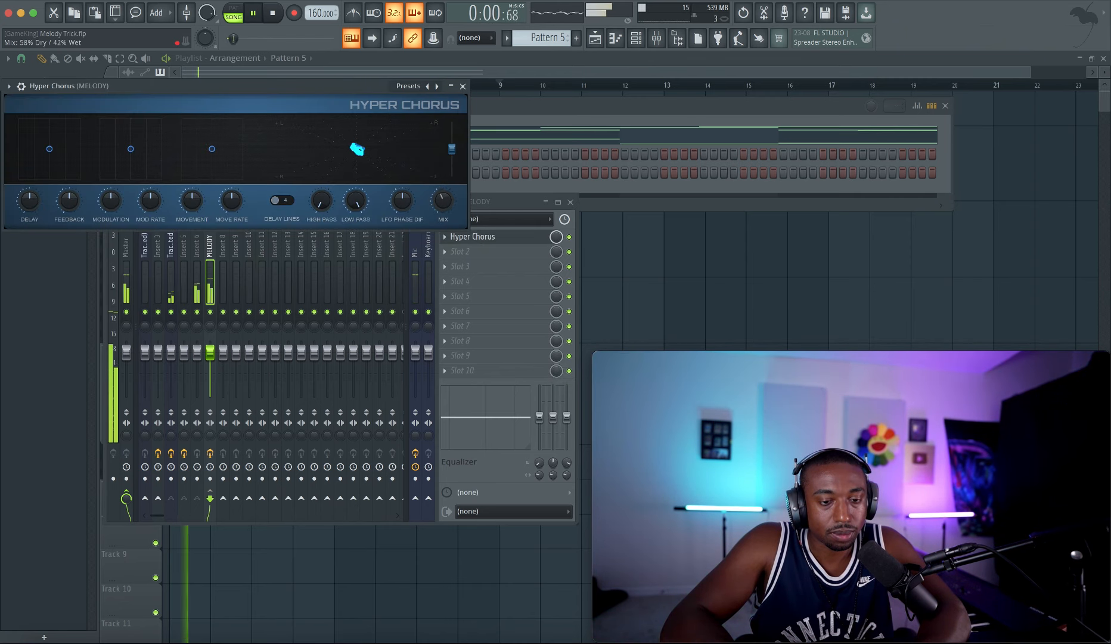
left_click_drag(443, 201, 443, 167)
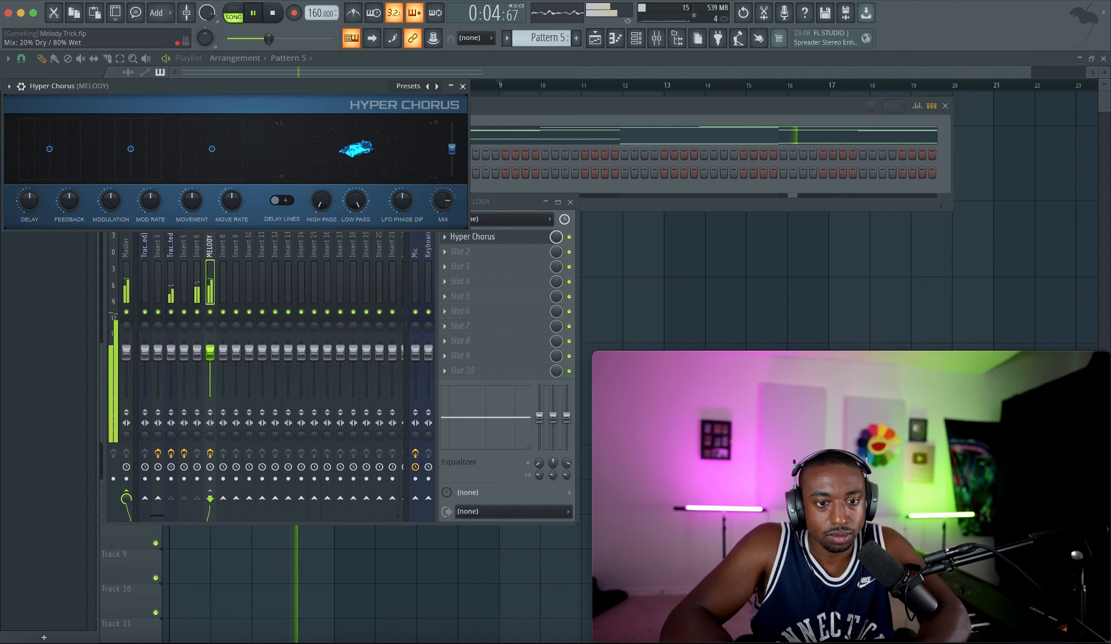
left_click_drag(443, 200, 443, 205)
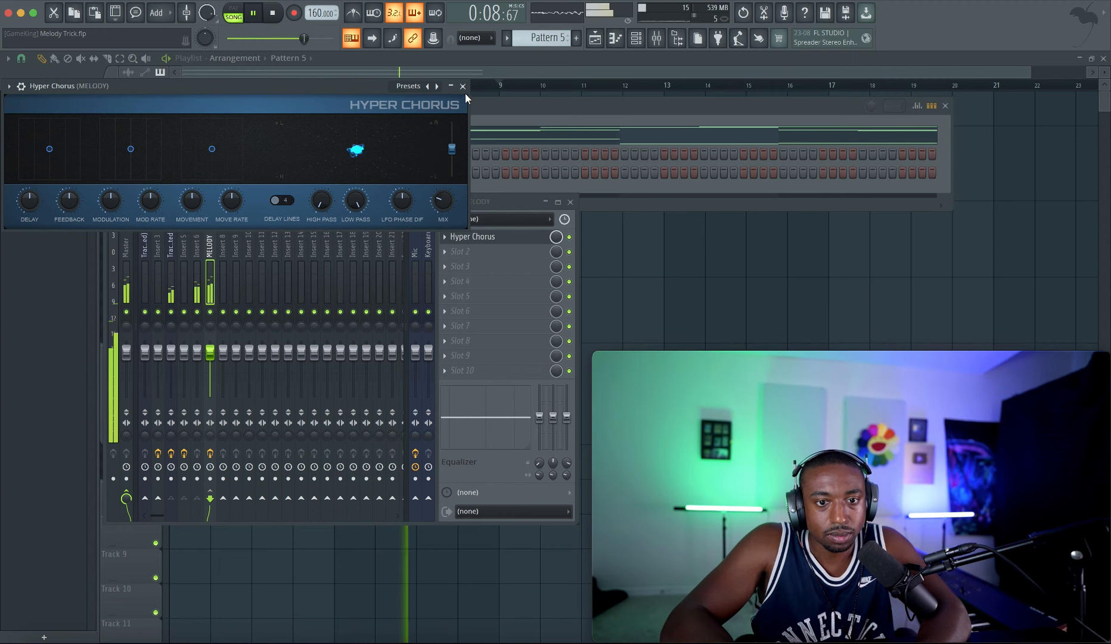
left_click(463, 87)
left_click(662, 236)
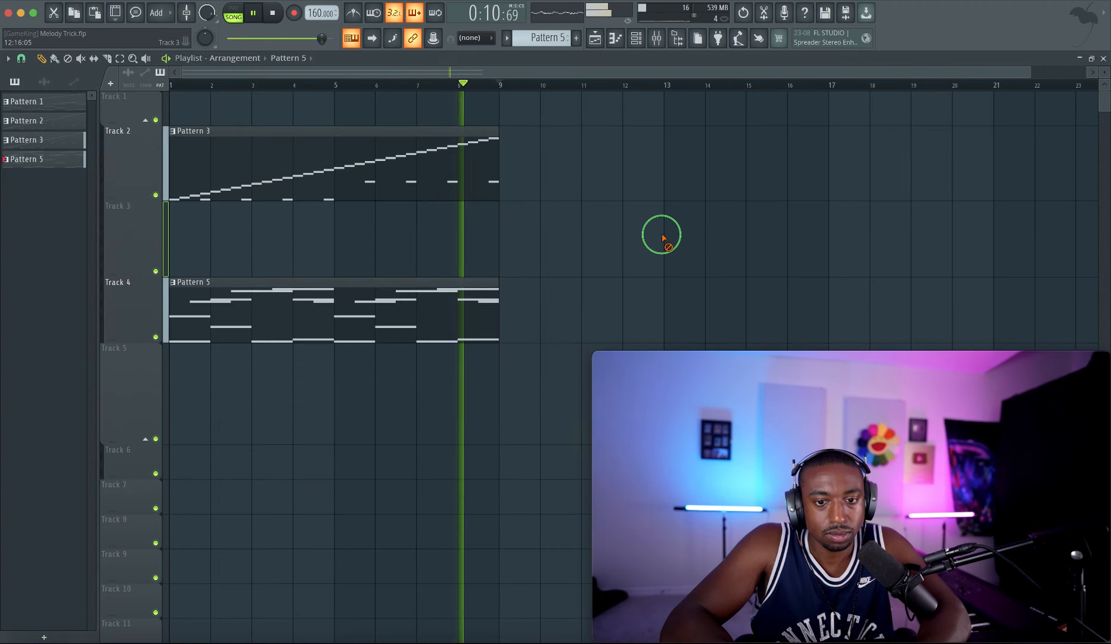
- Select the Pattern 5 clip on Track 4 and raise its Hercules notes another octave in the piano roll
left_click(486, 324)
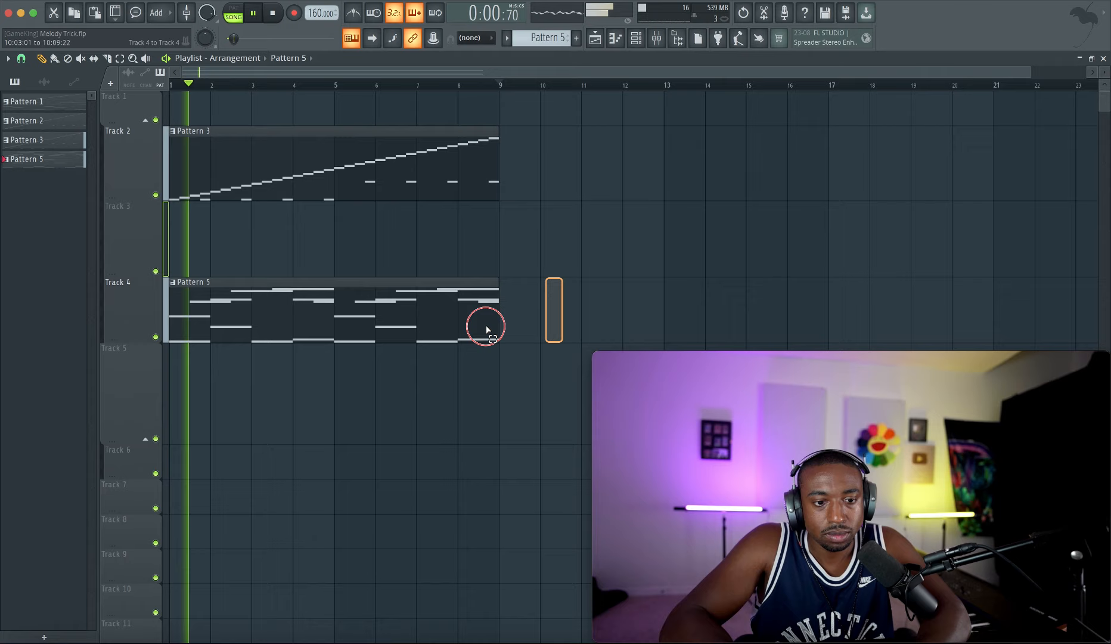
left_click(636, 38)
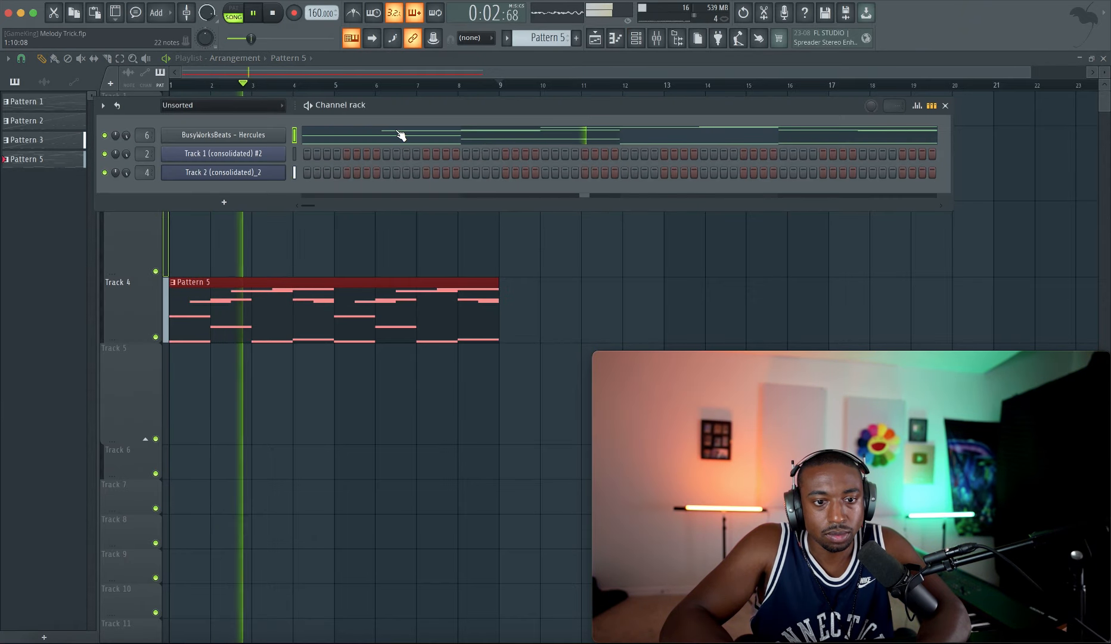
double_click(323, 307)
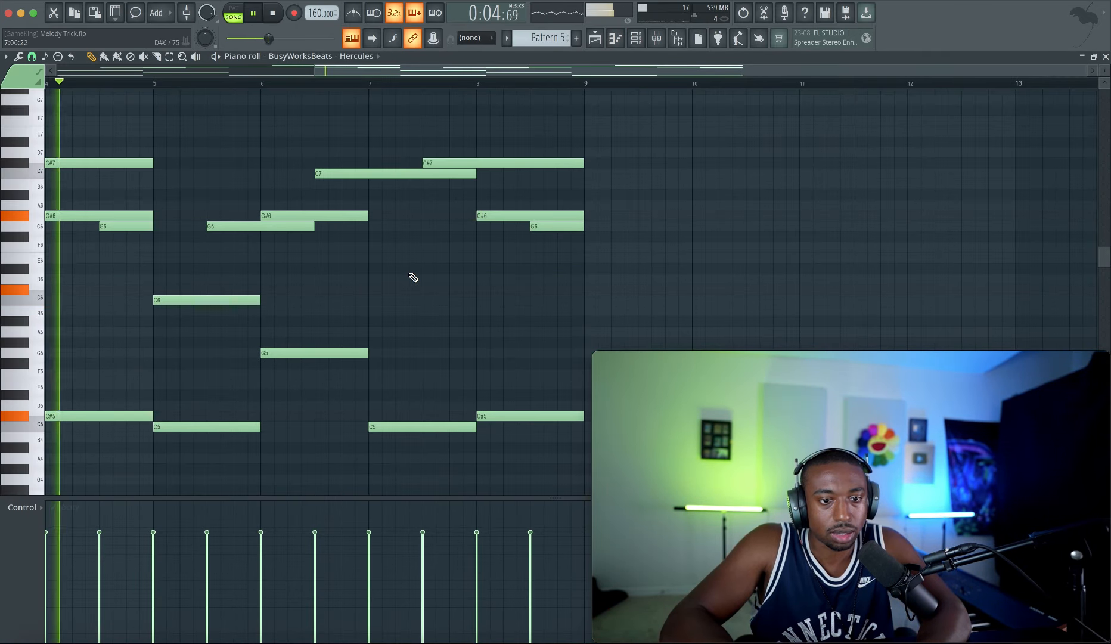
- Transpose all Hercules notes in Pattern 5 up one more octave, with the lowest note on C6
key("F6")
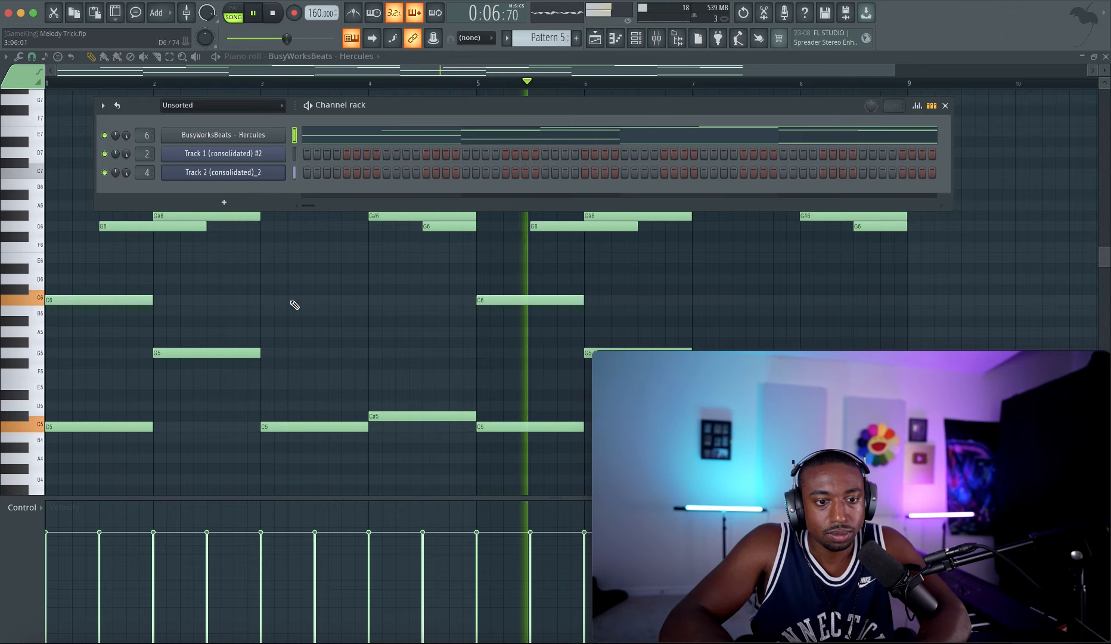
key("F6")
key("super+Up")
scroll(293, 339, "up", 2)
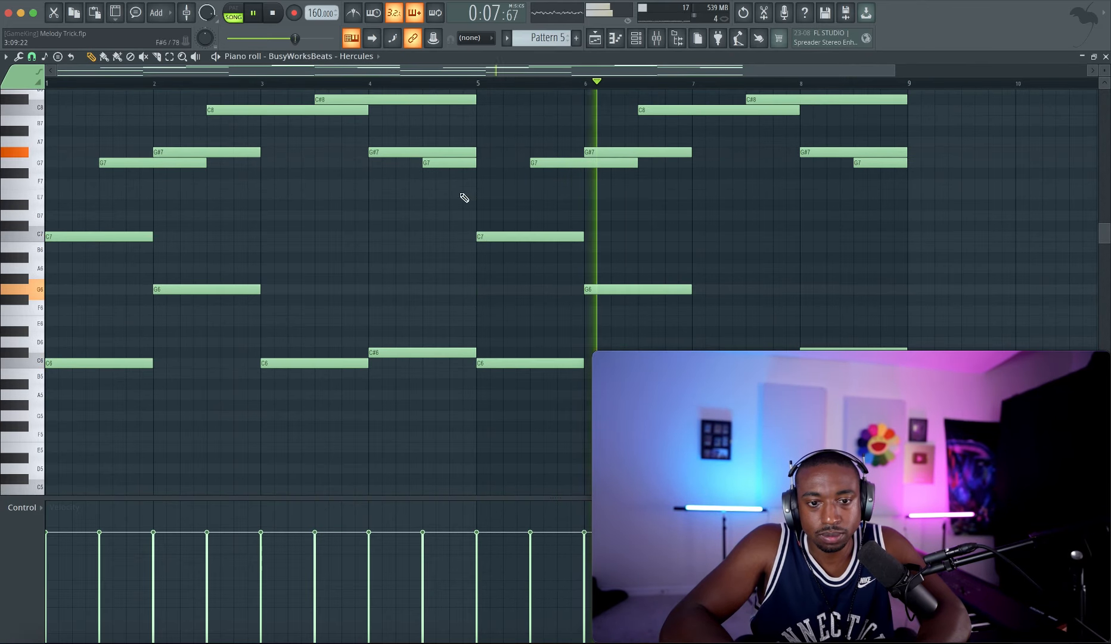
- Add the Gross Beat effect to the second slot of the MELODY mixer track
left_click(646, 40)
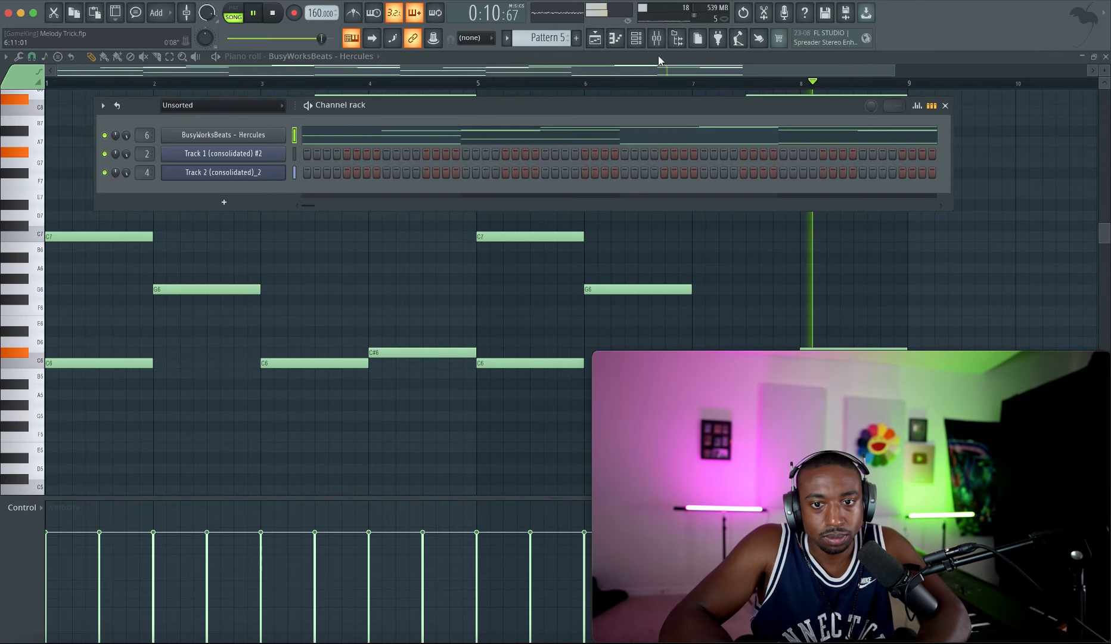
key("F9")
left_click(452, 248)
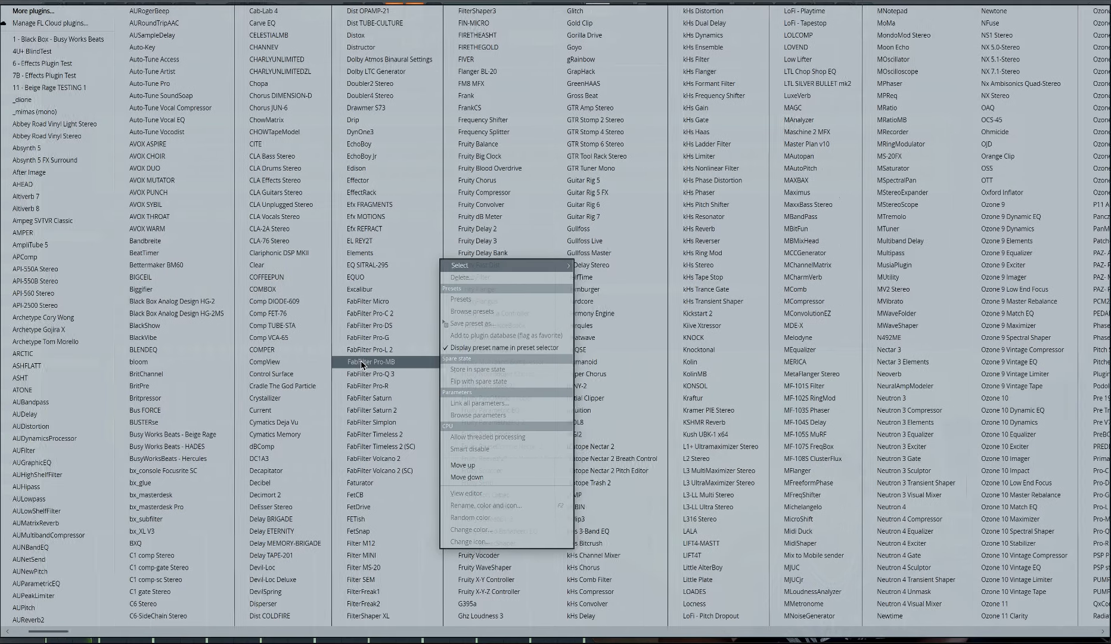
scroll(360, 360, "down", 3)
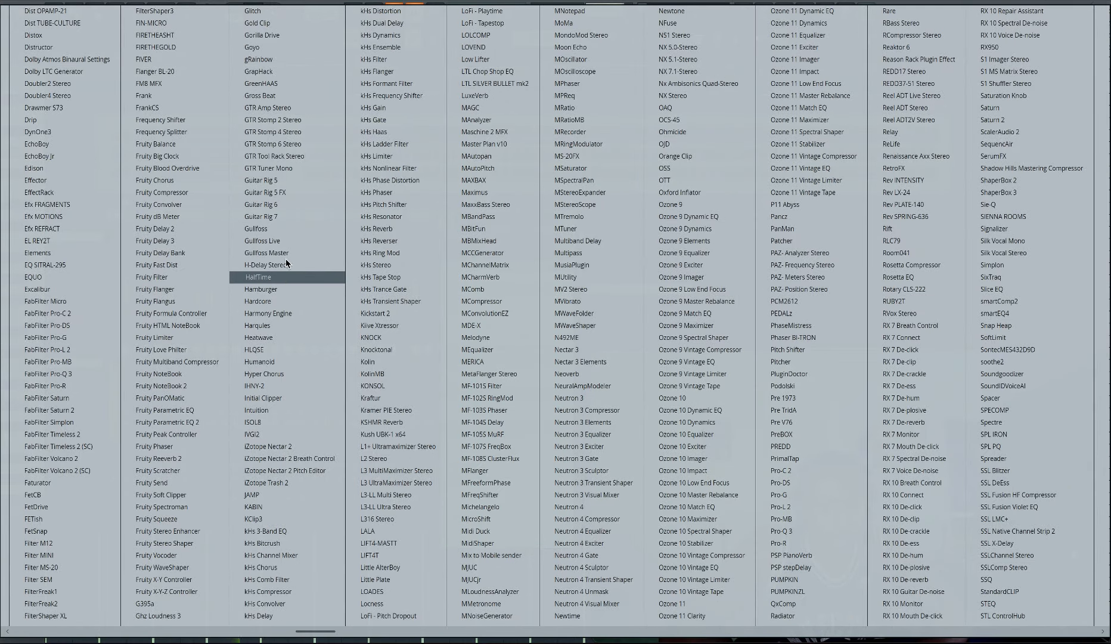
left_click(289, 96)
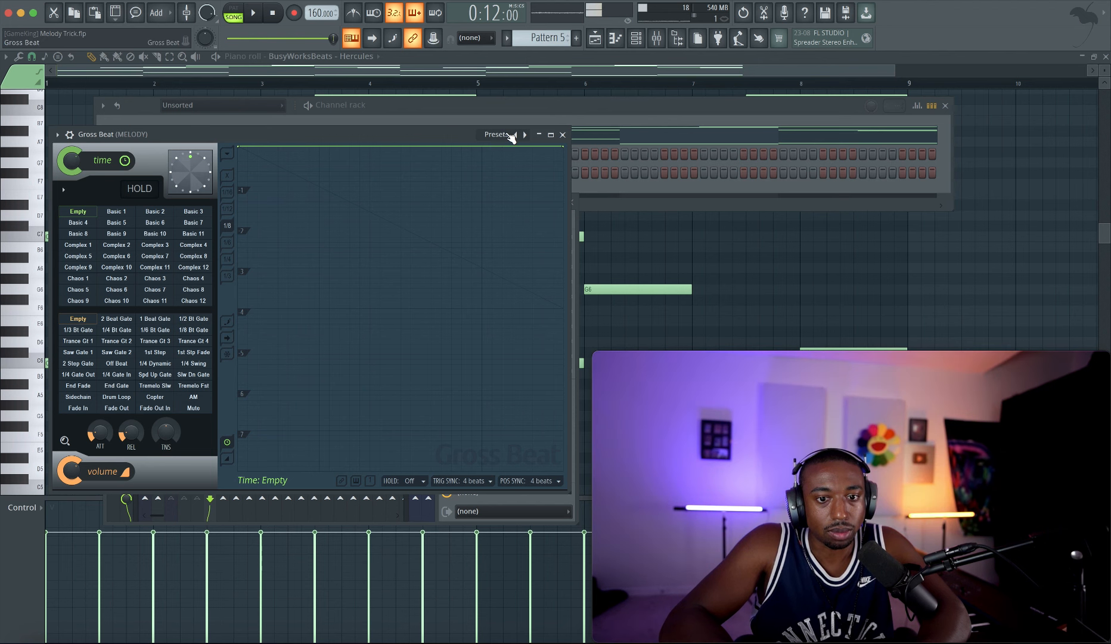
- Load Gross Beat's Momentary preset, choose 1/2 Speed for time, and lower the time mix to about 57%
left_click(512, 136)
left_click(528, 177)
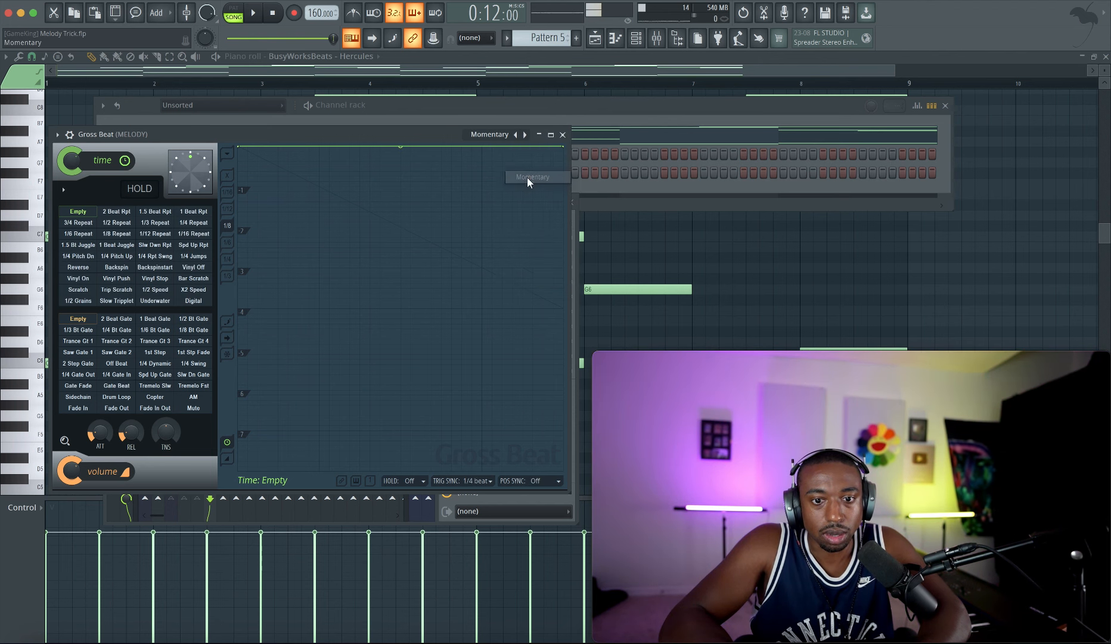
left_click(162, 292)
left_click_drag(70, 161, 71, 168)
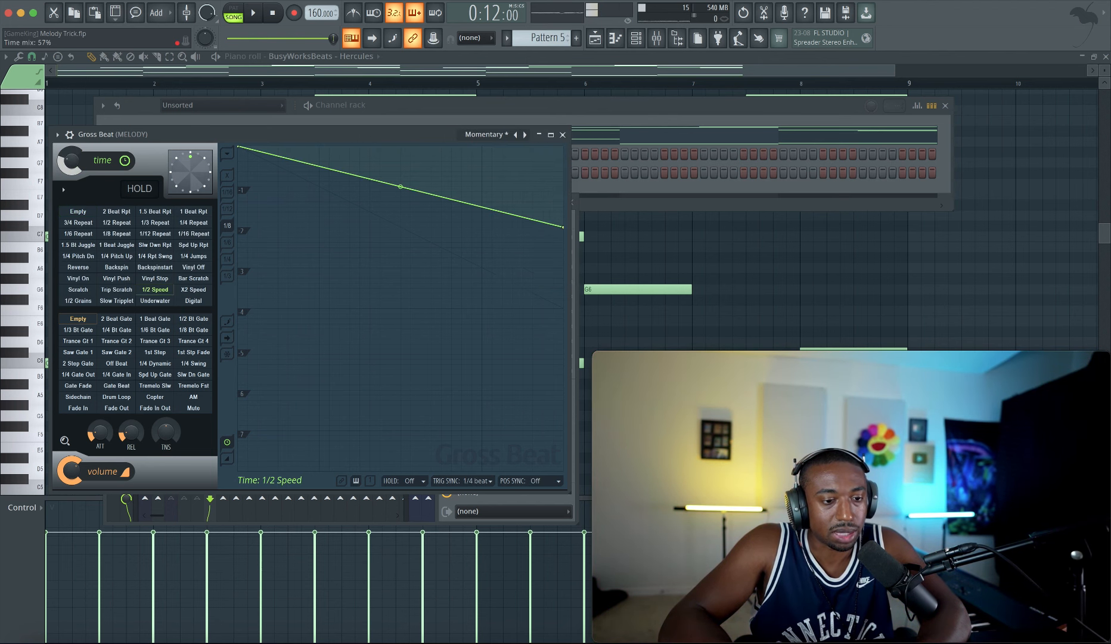
left_click(562, 134)
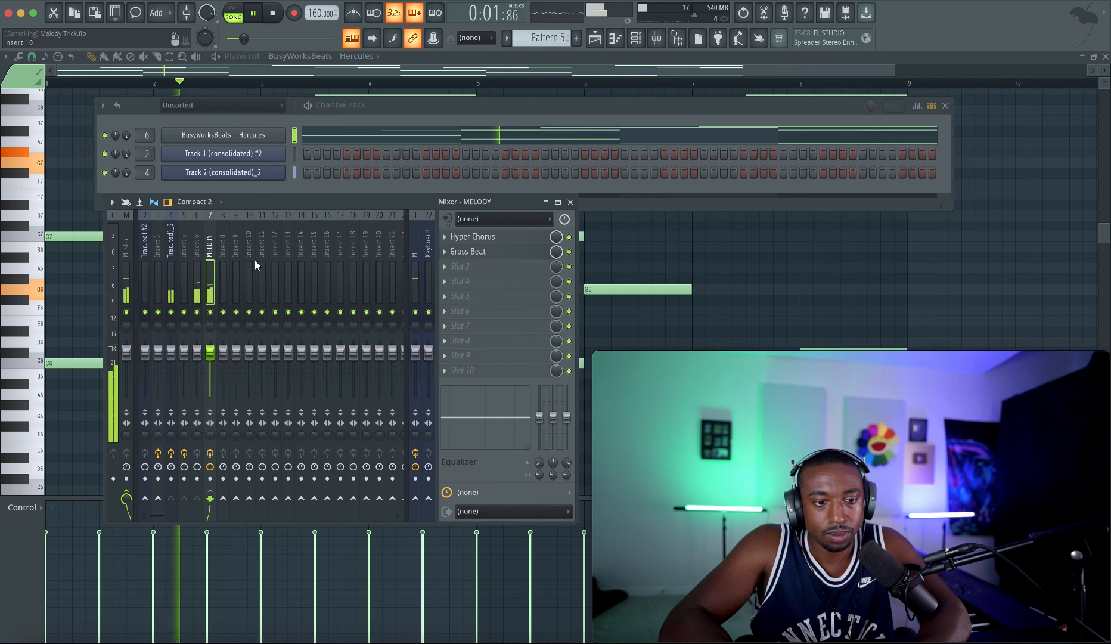
- Try muting the Mic mixer track during playback and check the playlist clips
left_click(417, 311)
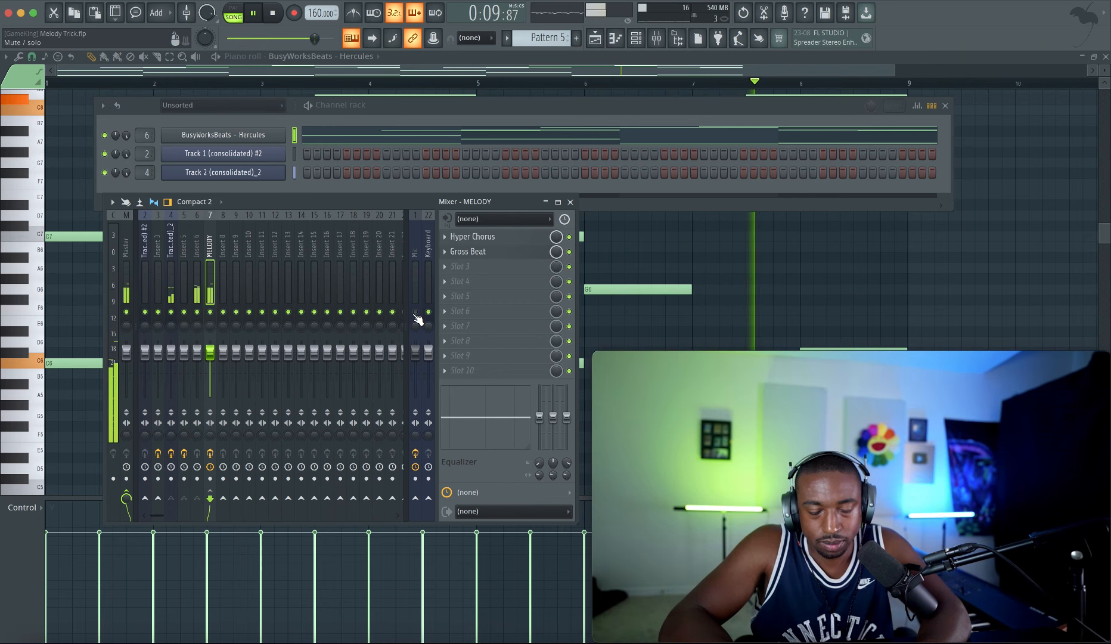
key("F5")
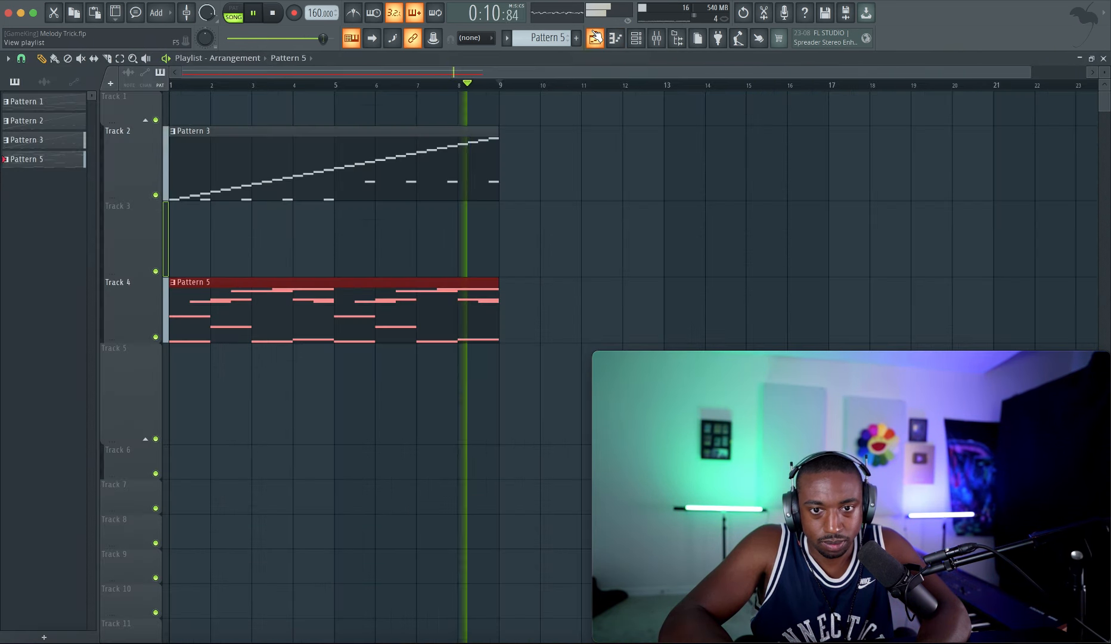
left_click(669, 37)
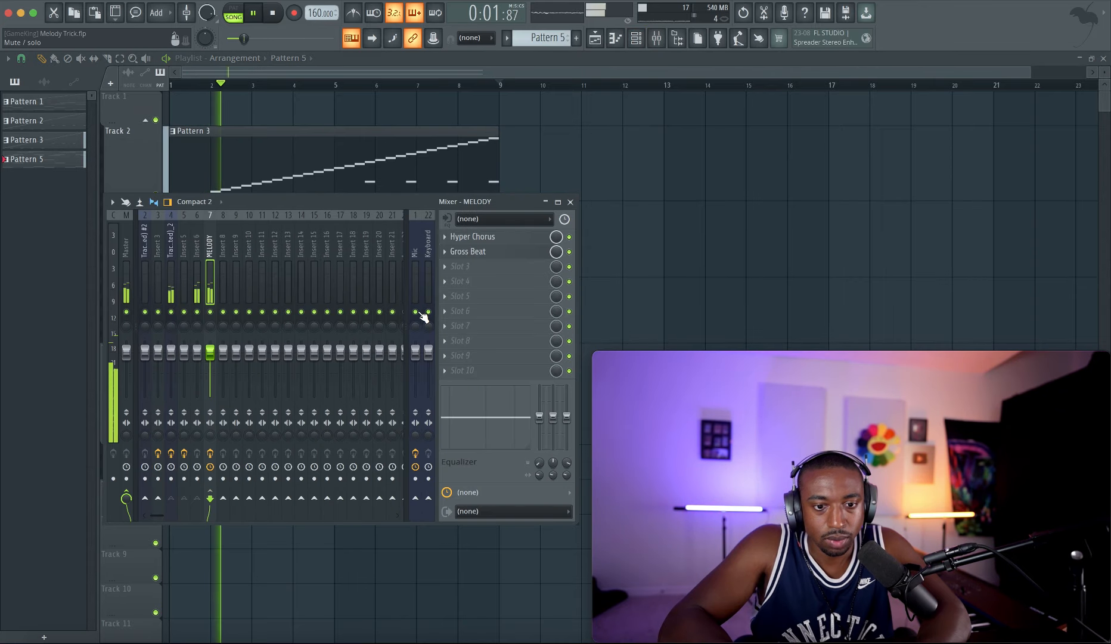
- Show only the favourite presets in Hercules, load Emotion, and reduce its output gain to -8.0
left_click(640, 38)
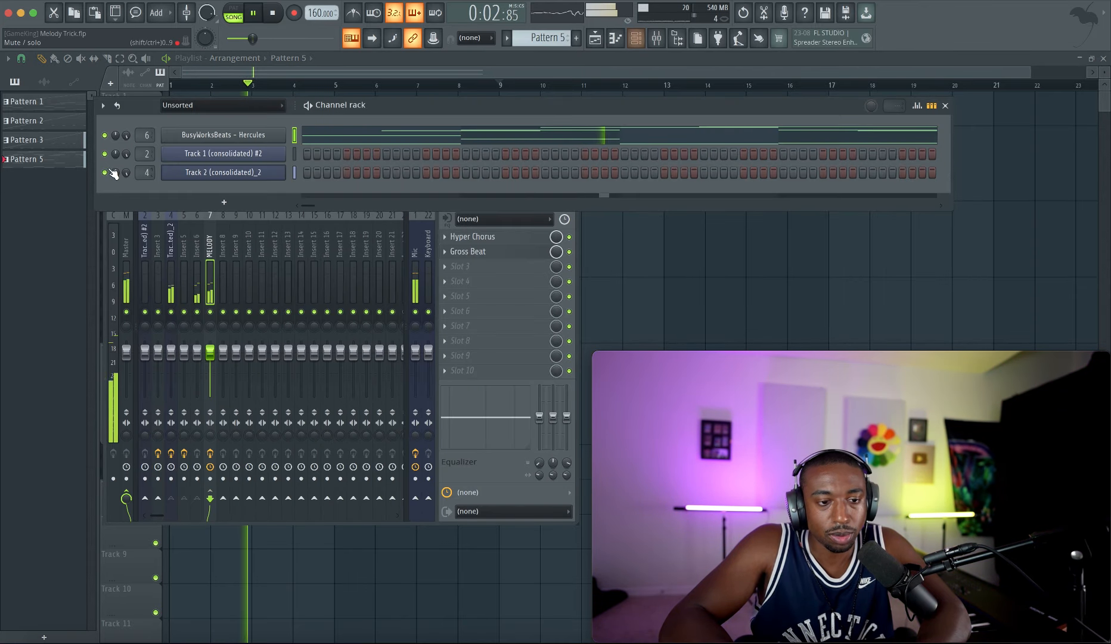
left_click(224, 134)
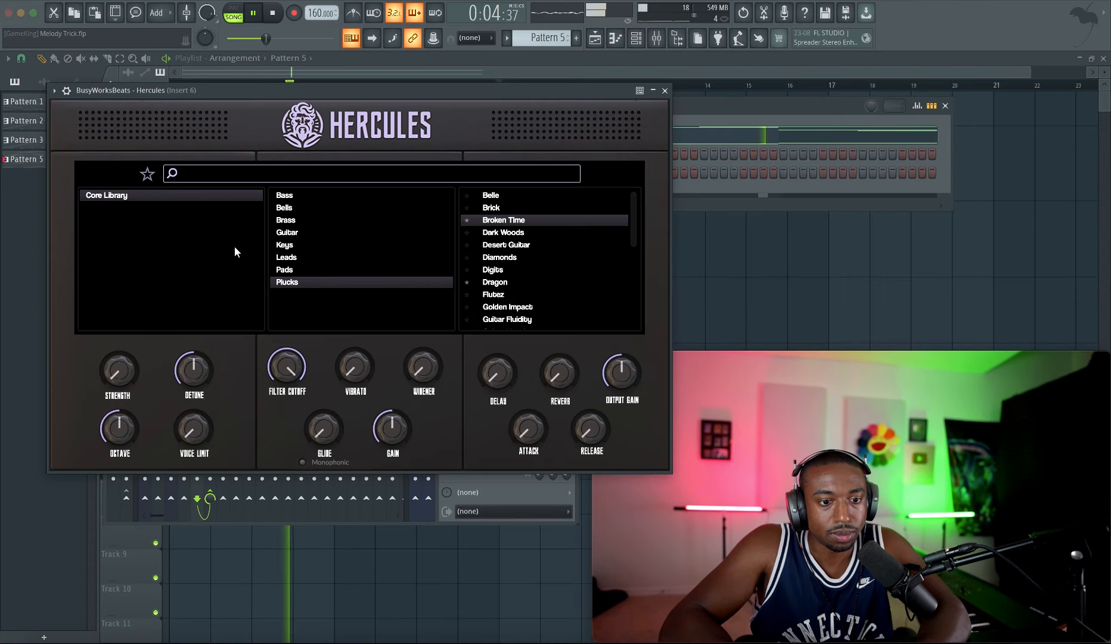
left_click(148, 174)
scroll(149, 290, "down", 1)
left_click(149, 280)
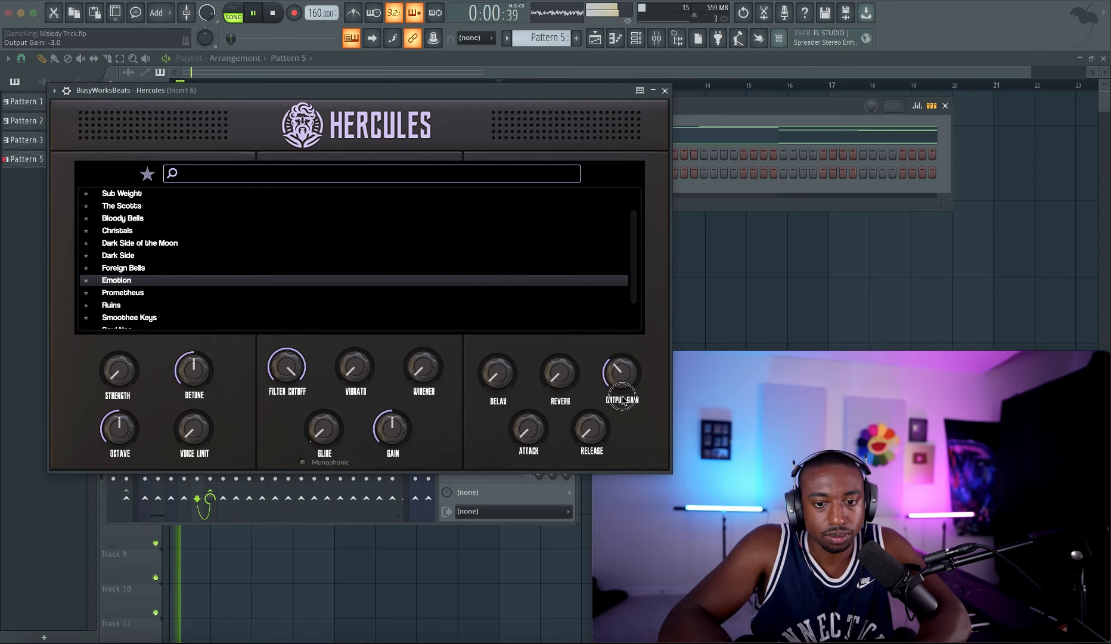
left_click_drag(621, 423, 620, 428)
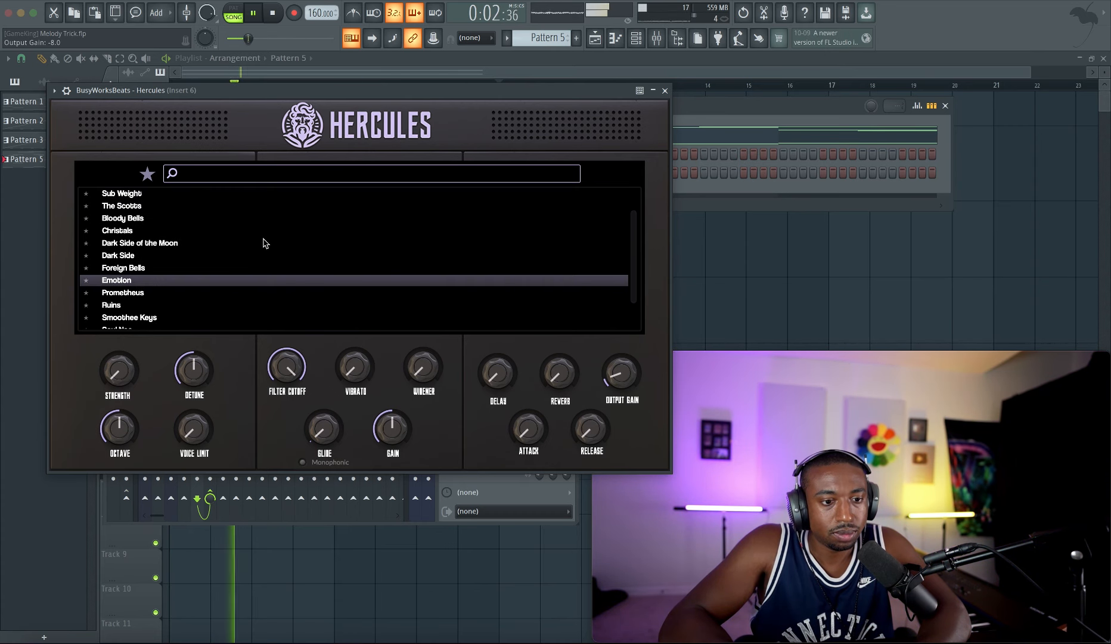
- Lower the Hercules channel volume and replace its sound with the favourite preset Dark Side of the Moon
left_click_drag(579, 111, 604, 169)
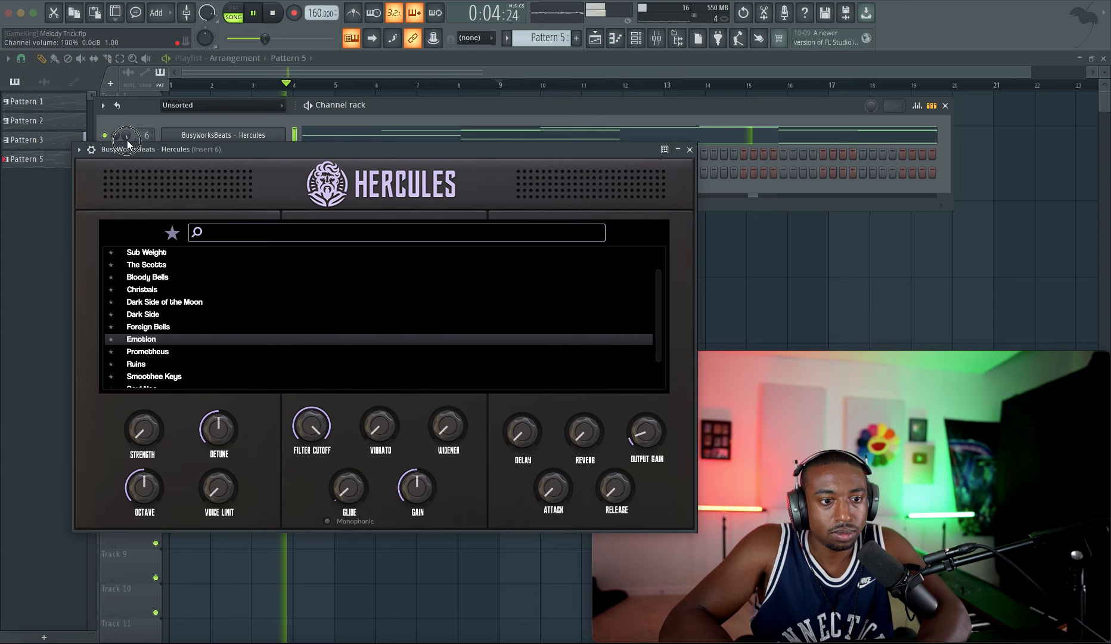
left_click_drag(127, 142, 127, 151)
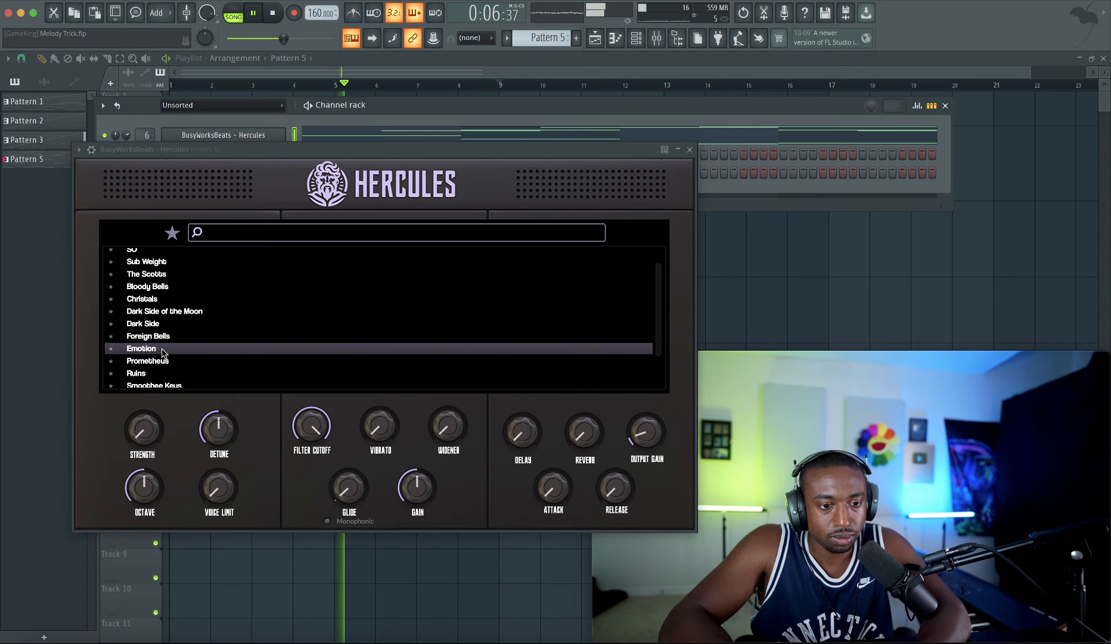
scroll(163, 357, "down", 1)
scroll(167, 361, "down", 2)
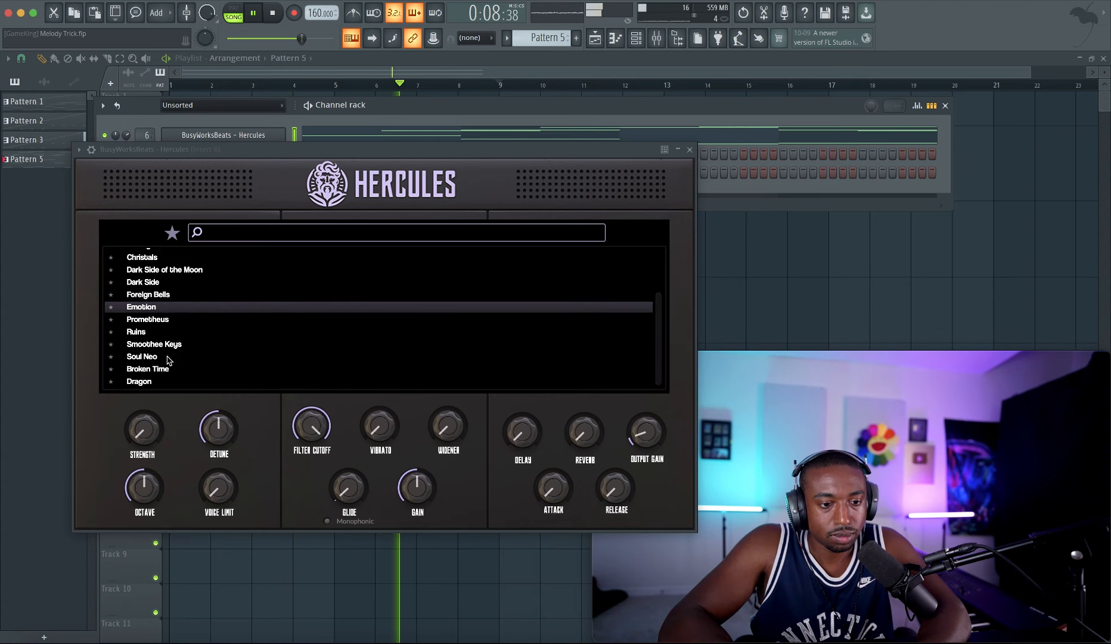
scroll(170, 343, "up", 6)
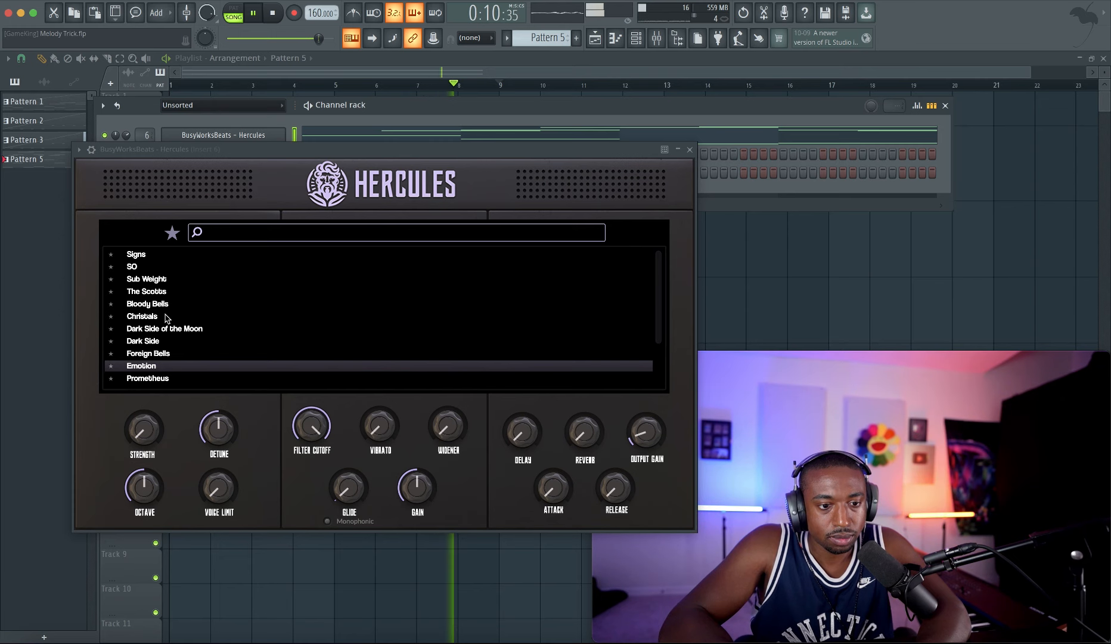
left_click(167, 330)
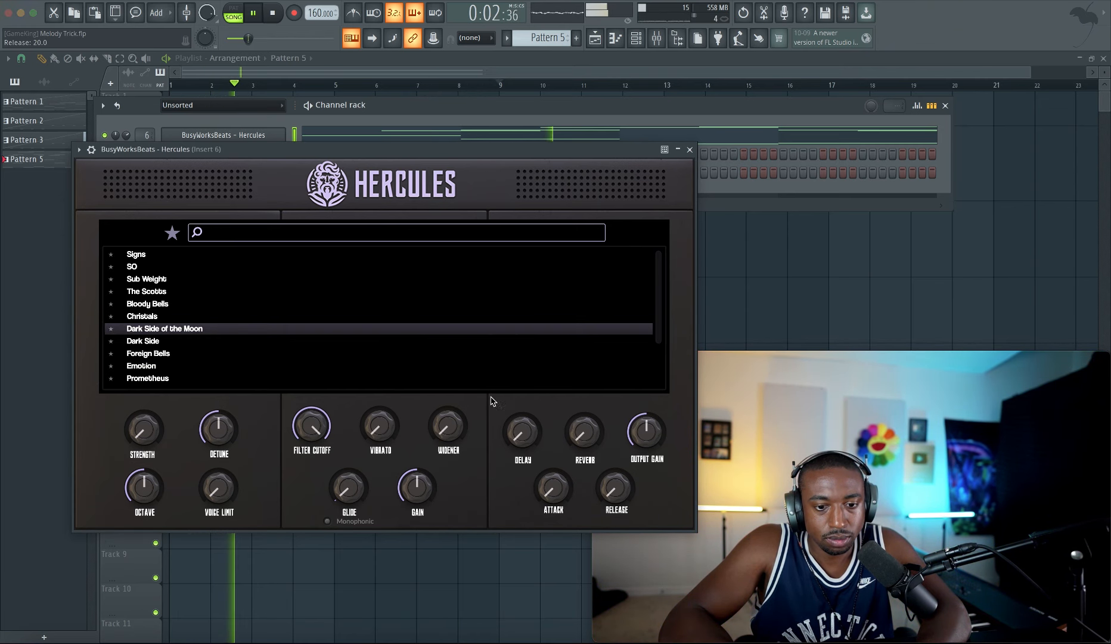
left_click(690, 150)
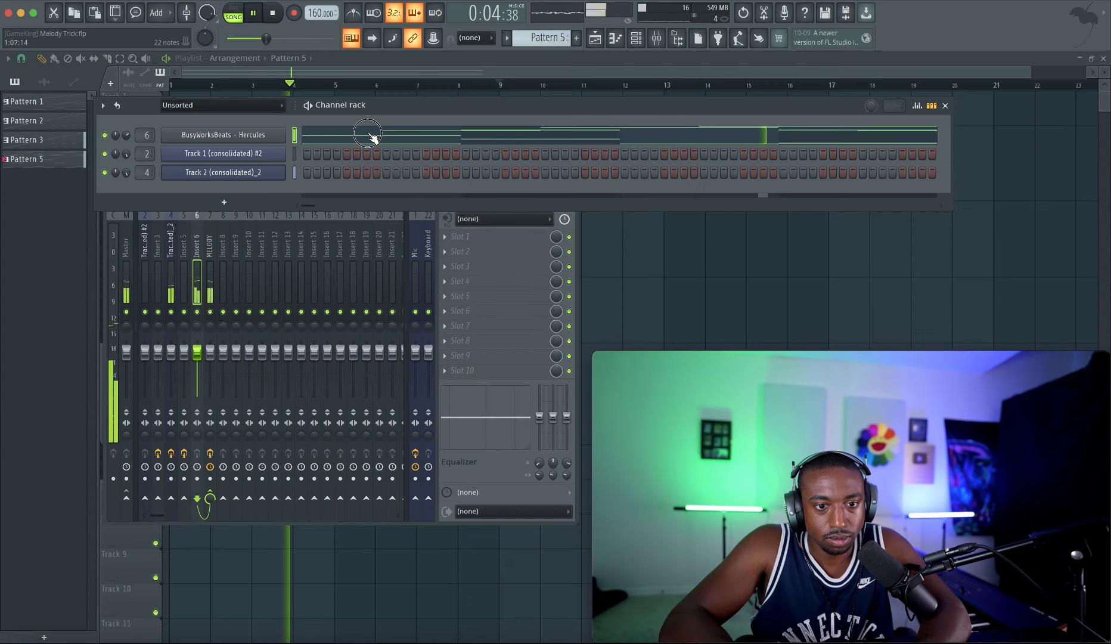
- Try the Pattern 5 Hercules notes an octave higher, lower them again, set the channel volume to 50%, and return to the playlist
left_click(371, 136)
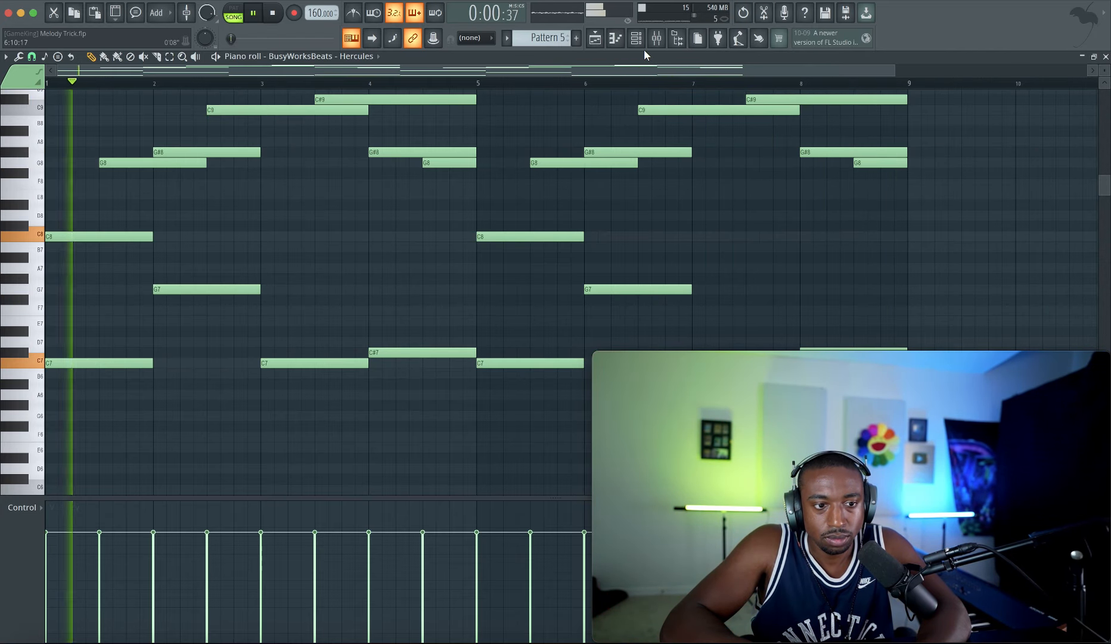
key("ctrl+Down")
key("F6")
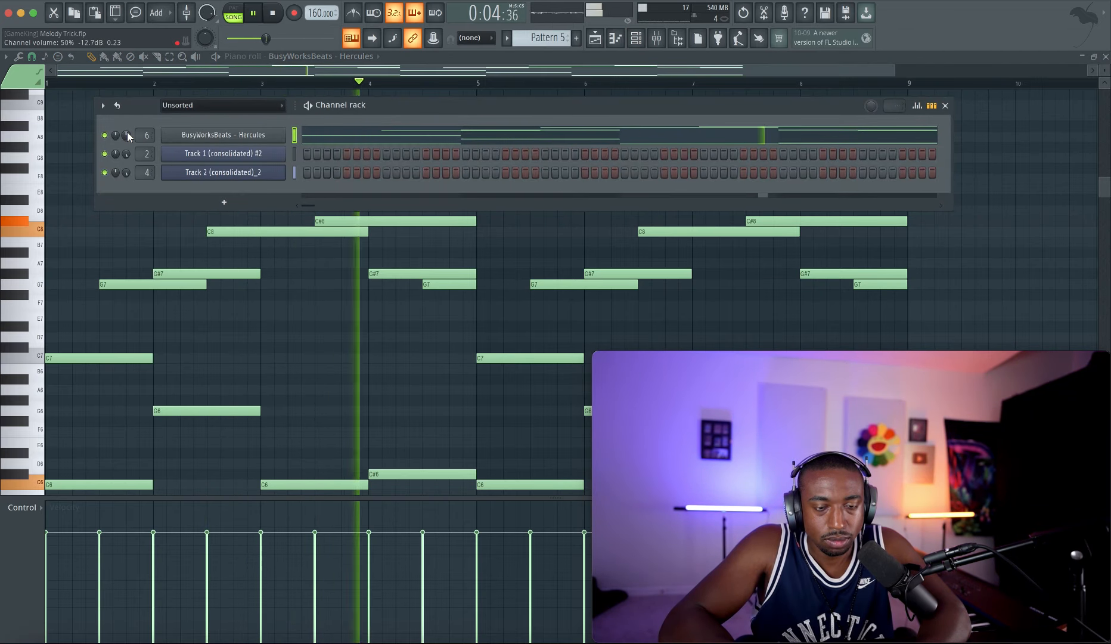
left_click(604, 37)
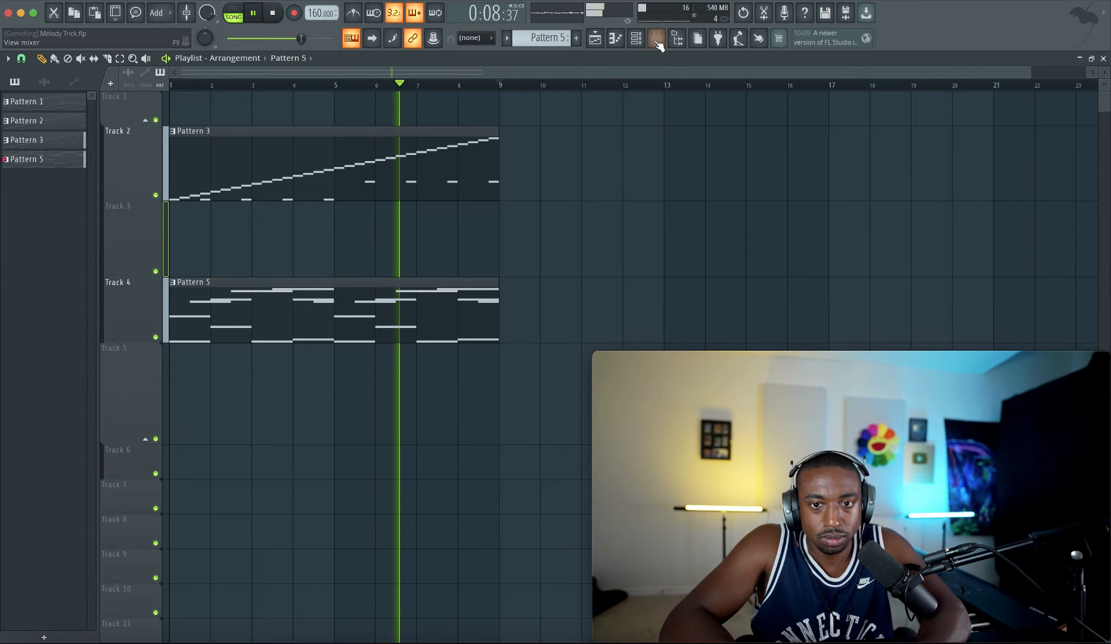
- In Pattern 3's piano roll, add a slide note on Beat 20 above the Beat 10 slice and shorten it to two steps
key("F9")
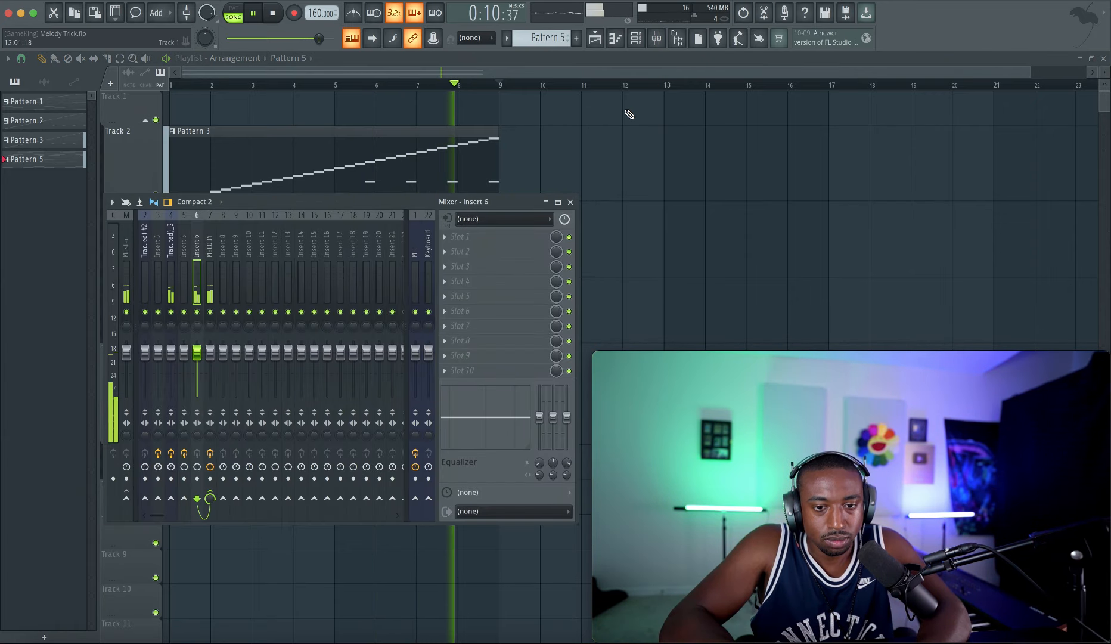
key("F9")
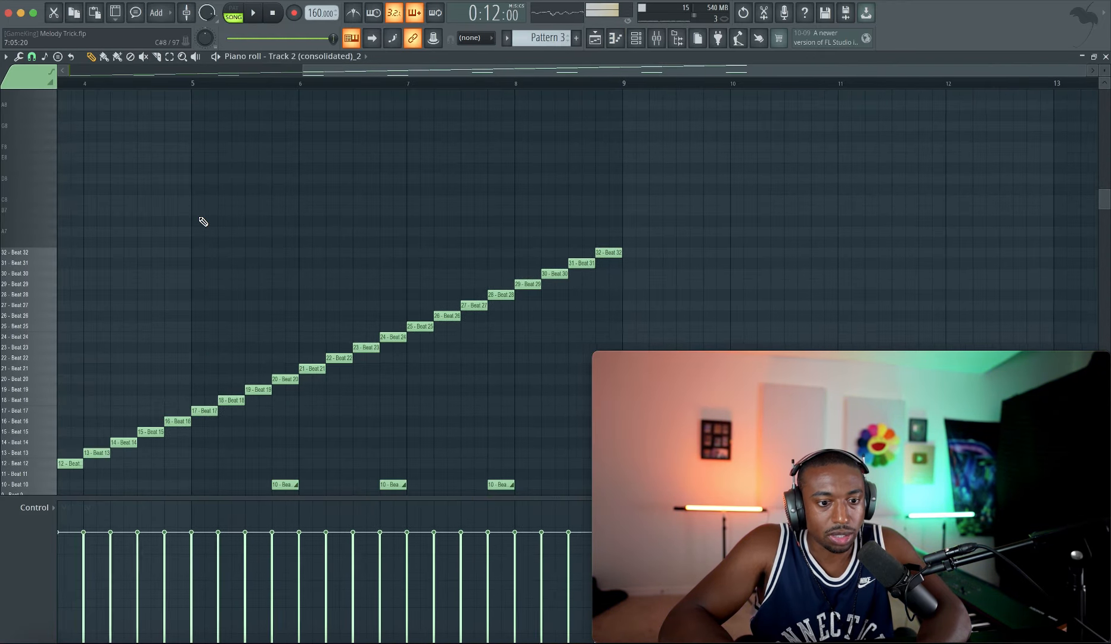
scroll(203, 222, "down", 10)
scroll(203, 222, "left", 5)
scroll(232, 171, "up", 4)
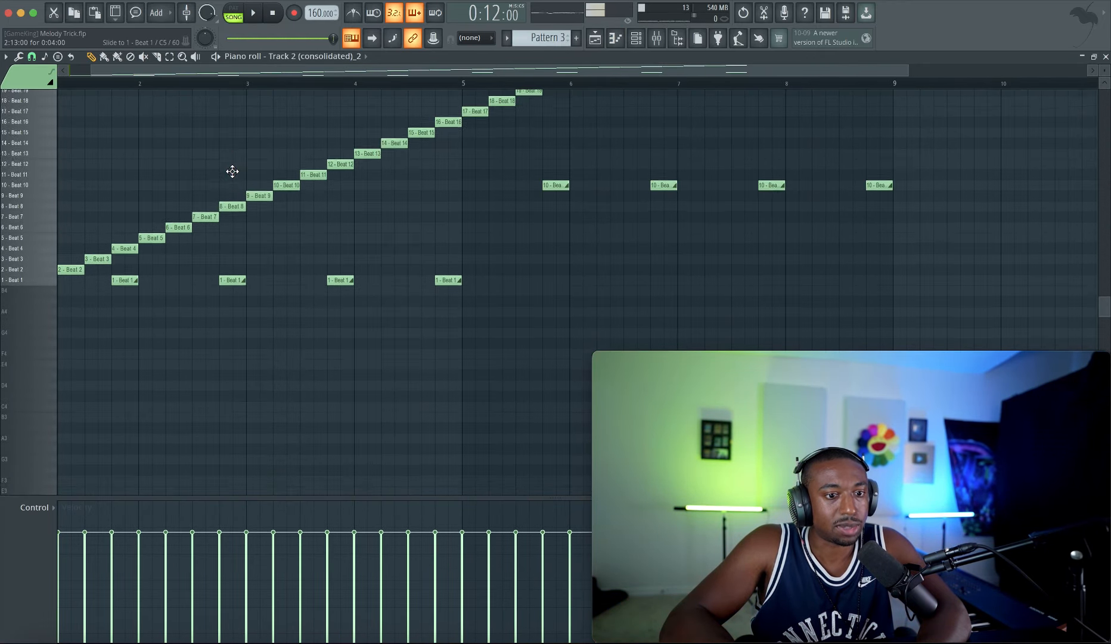
scroll(305, 150, "up", 1)
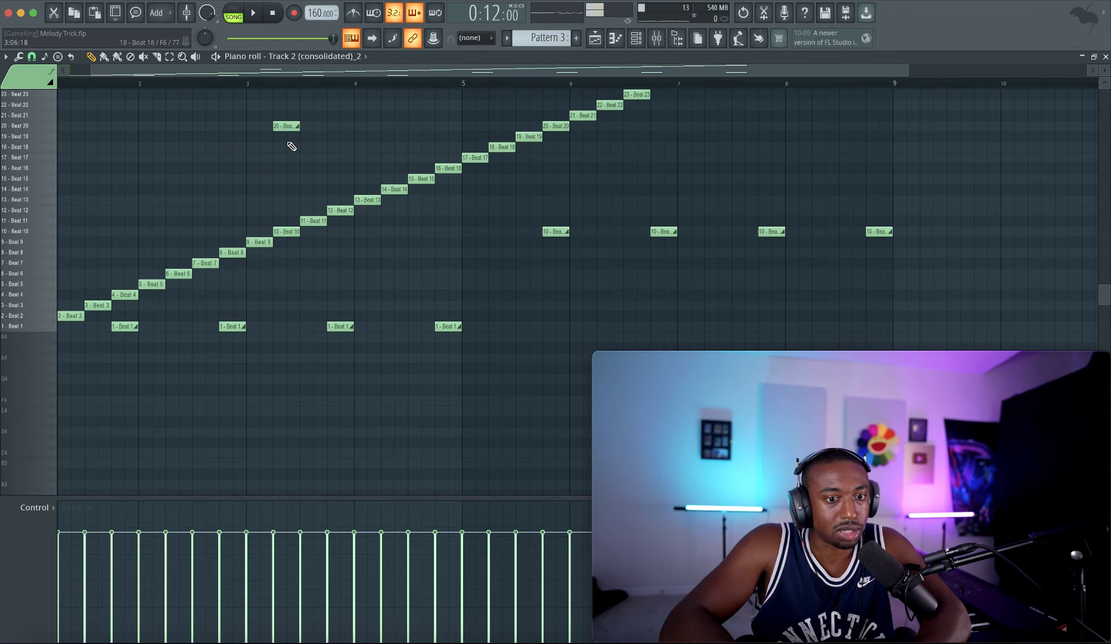
scroll(352, 241, "up", 2)
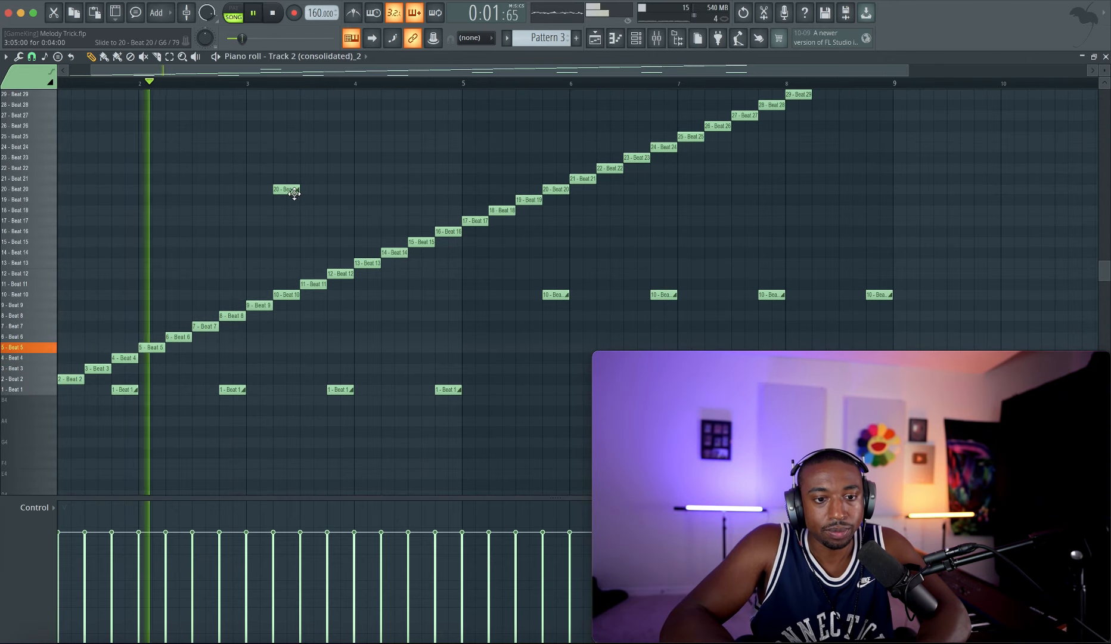
left_click_drag(298, 189, 285, 189)
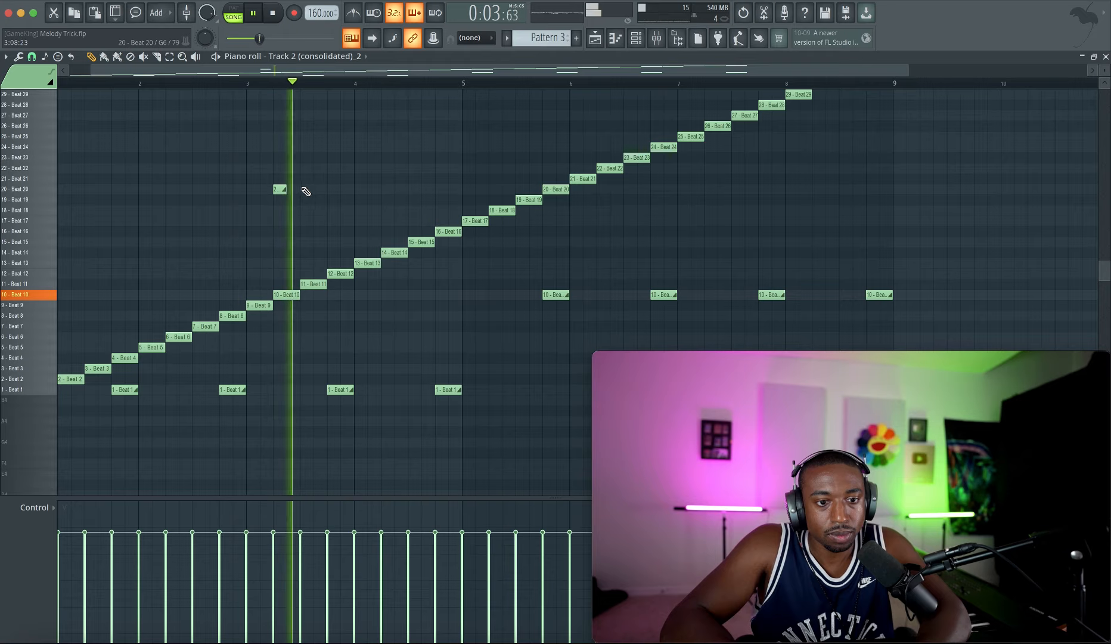
- Add a two-step slide note on Beat 28 above the Beat 26 slice in bar 7
scroll(461, 184, "up", 1)
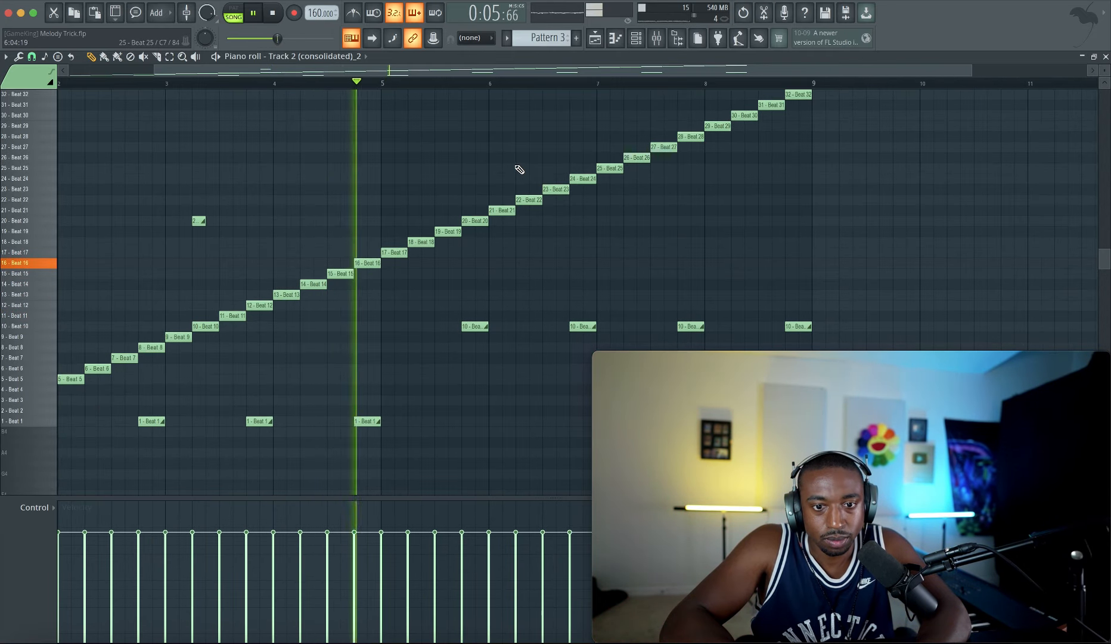
scroll(525, 174, "right", 3)
scroll(525, 175, "up", 1)
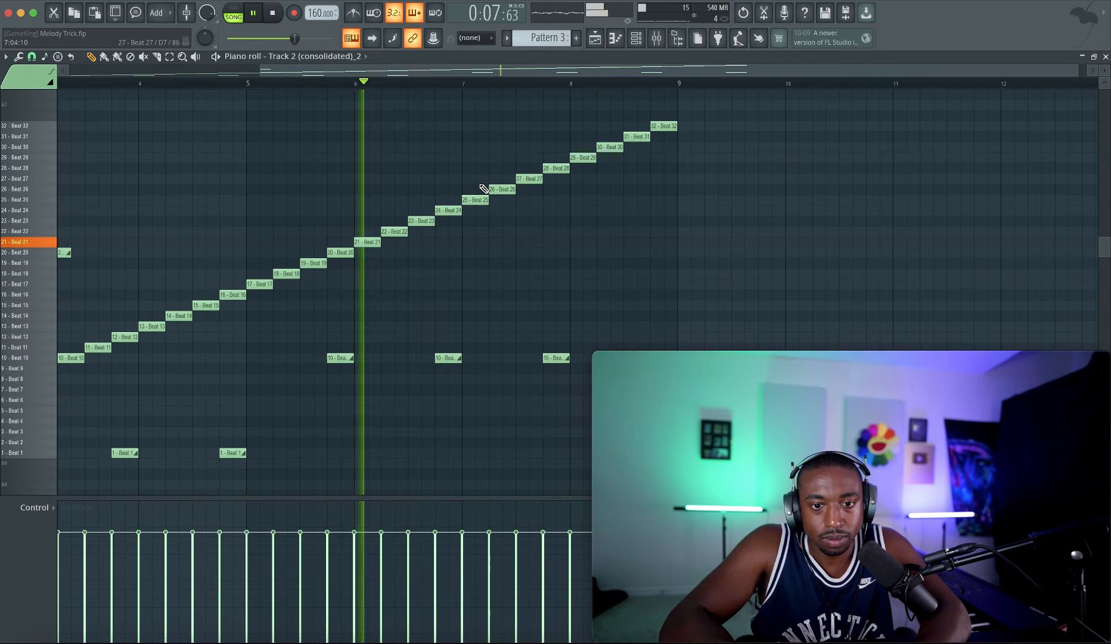
left_click(495, 169)
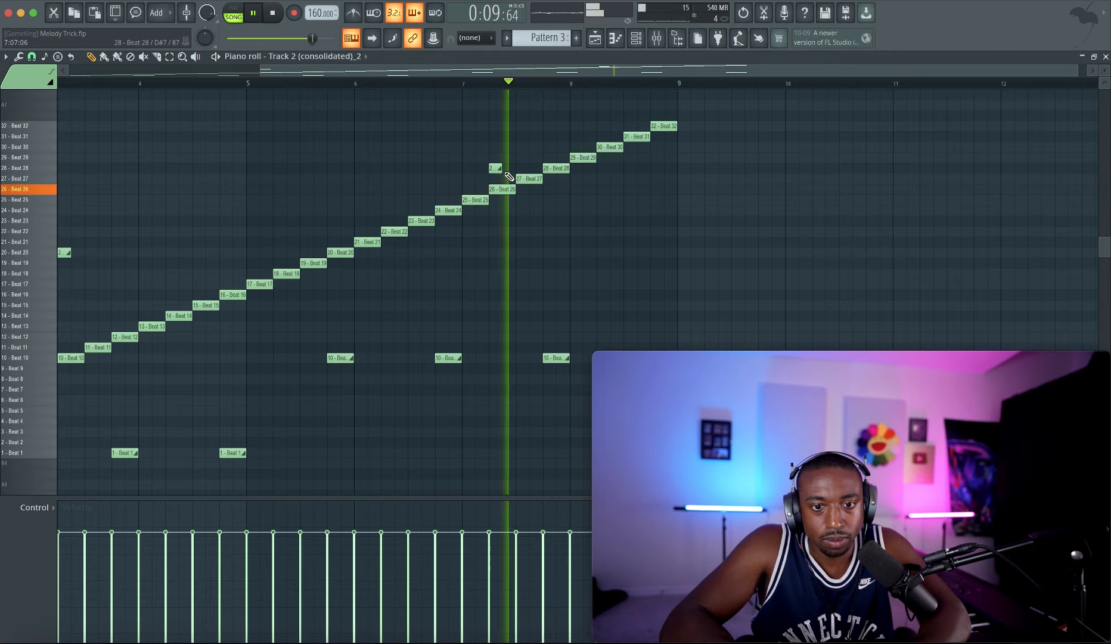
scroll(501, 175, "down", 3)
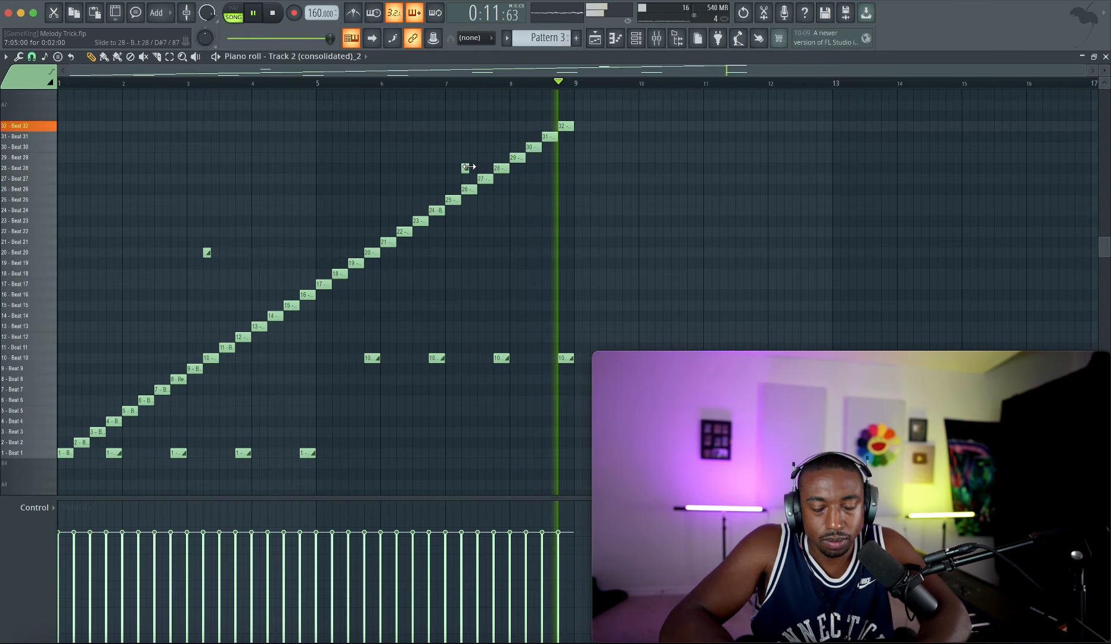
- Lower the bar 3 slide note to Beat 15 in Pattern 3 and return to the playlist
left_click(207, 253)
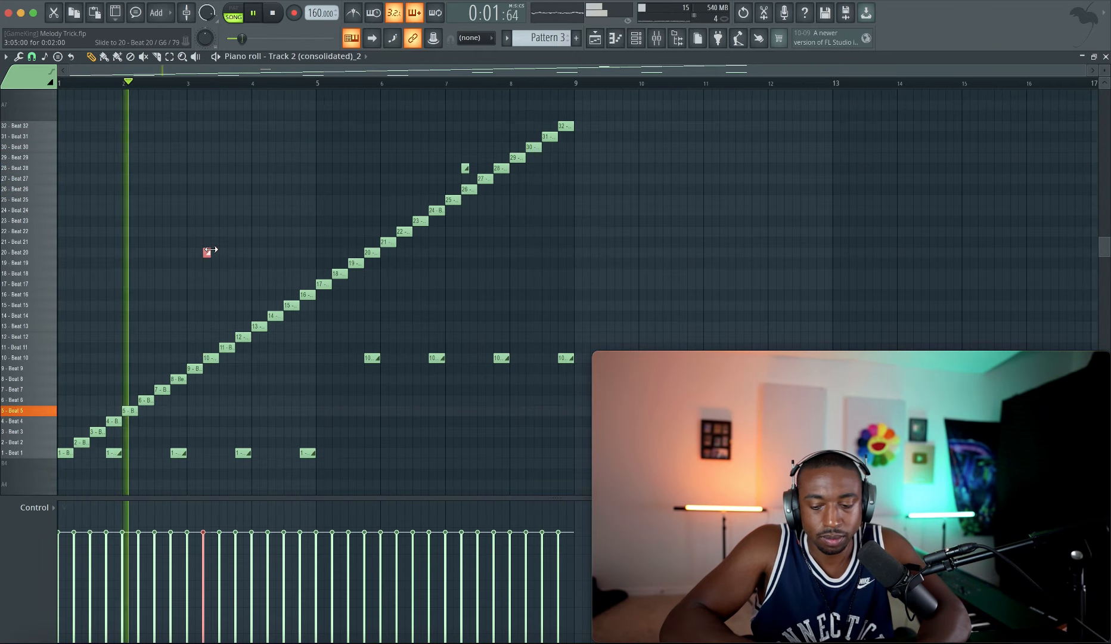
key("Down")
key("Down")
key("Down")
key("Down")
key("Down")
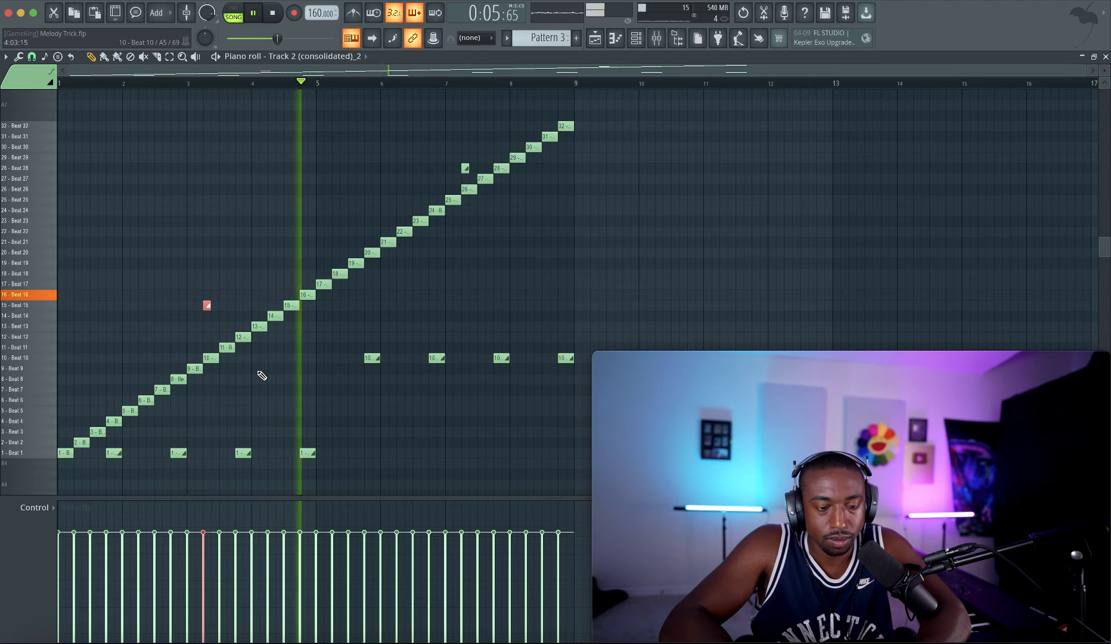
left_click(255, 440, "super")
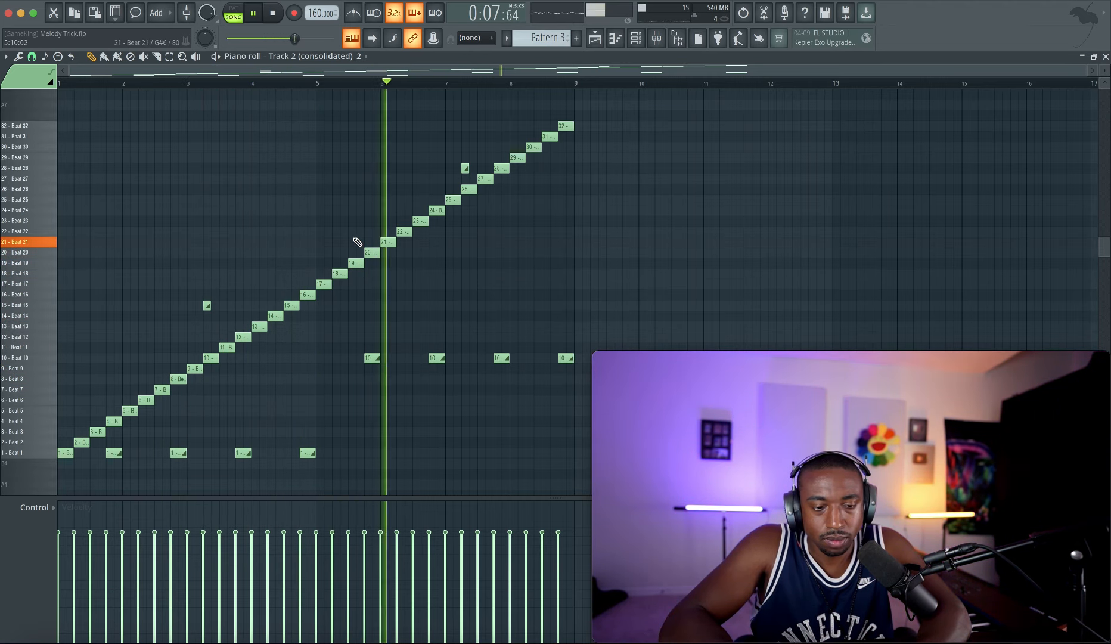
left_click(655, 39)
left_click(595, 38)
right_click(519, 209)
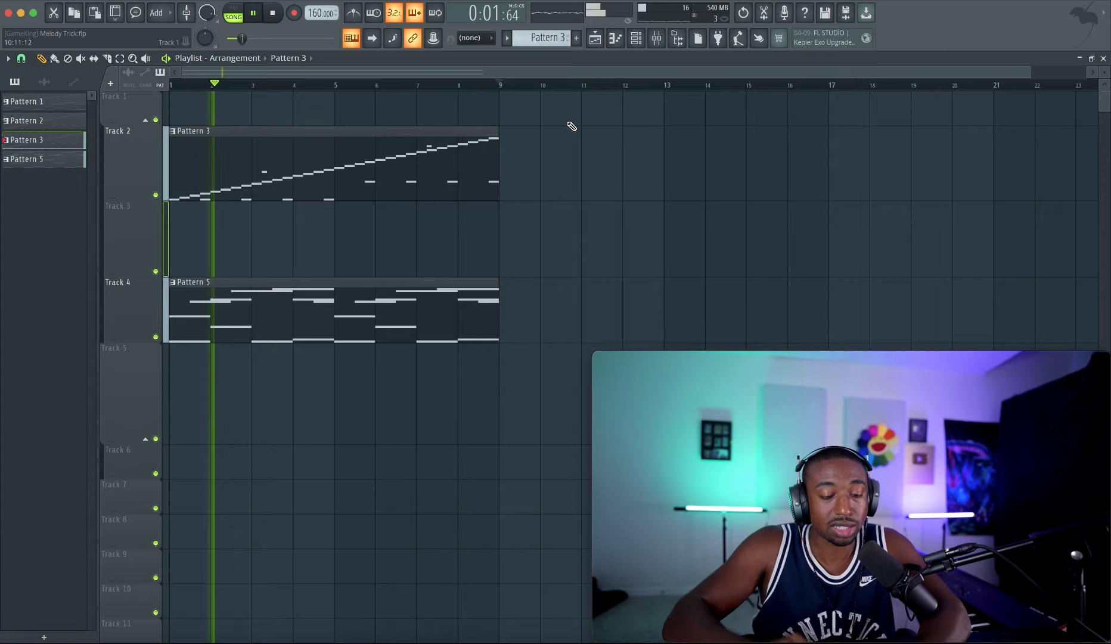
key("F6")
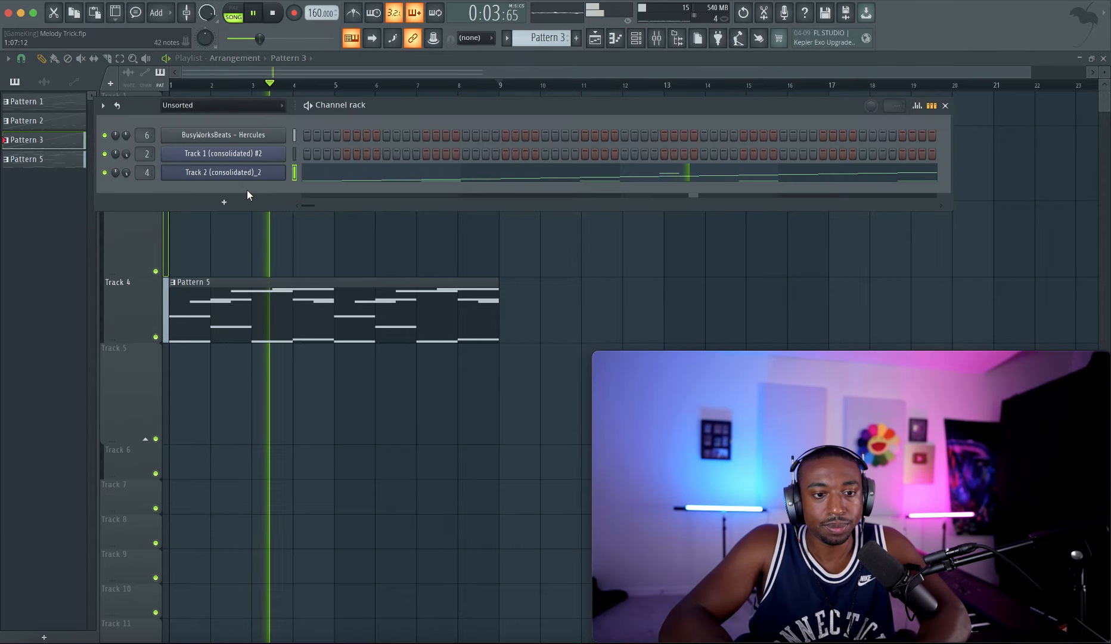
key("F6")
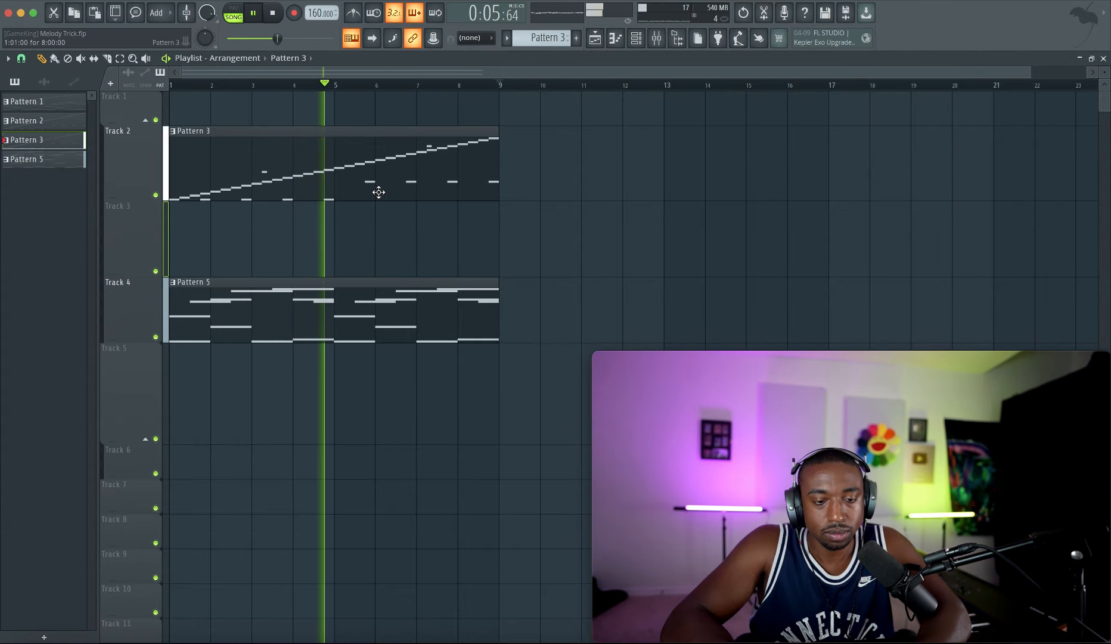
left_click(635, 41)
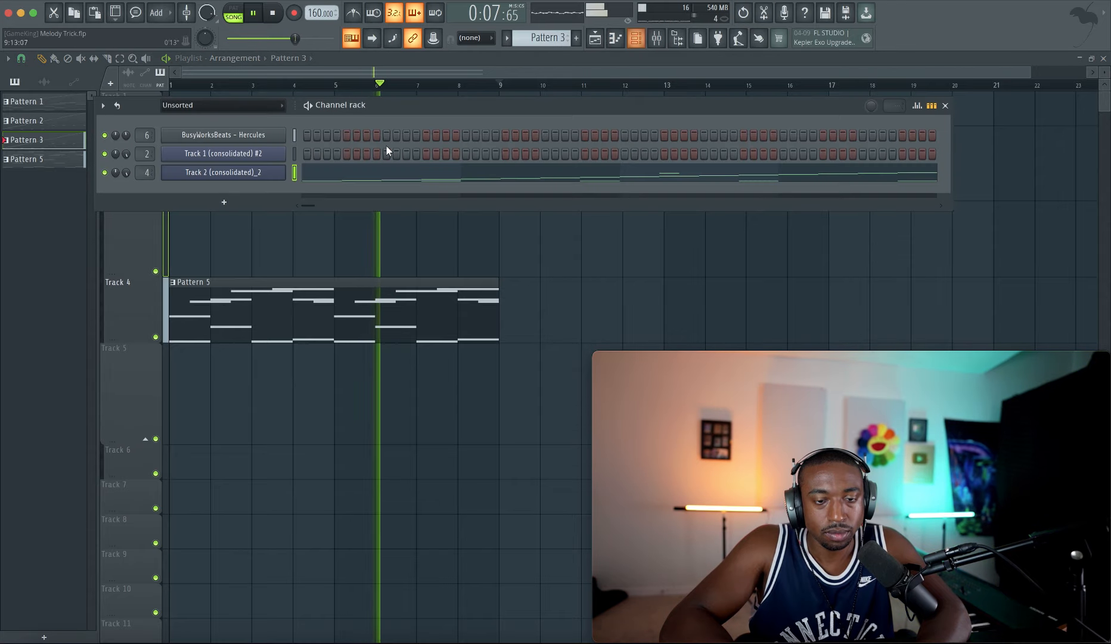
key("F6")
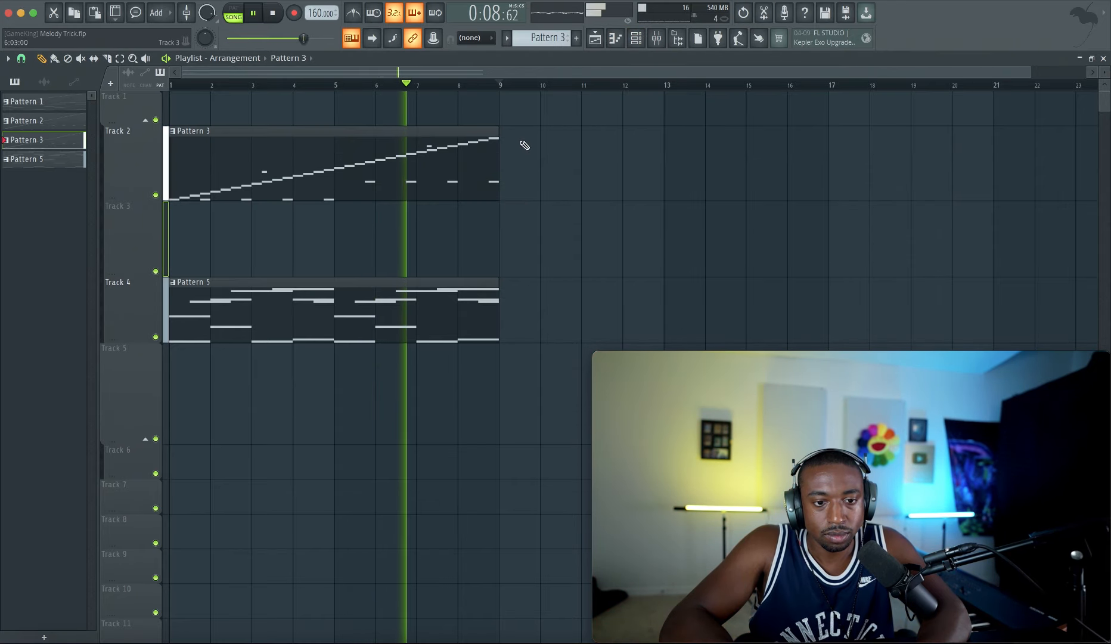
- Add a Keyscape instrument channel, load its LA Custom C7 Grand Piano patch, and close the instrument window
left_click(636, 38)
left_click(238, 203)
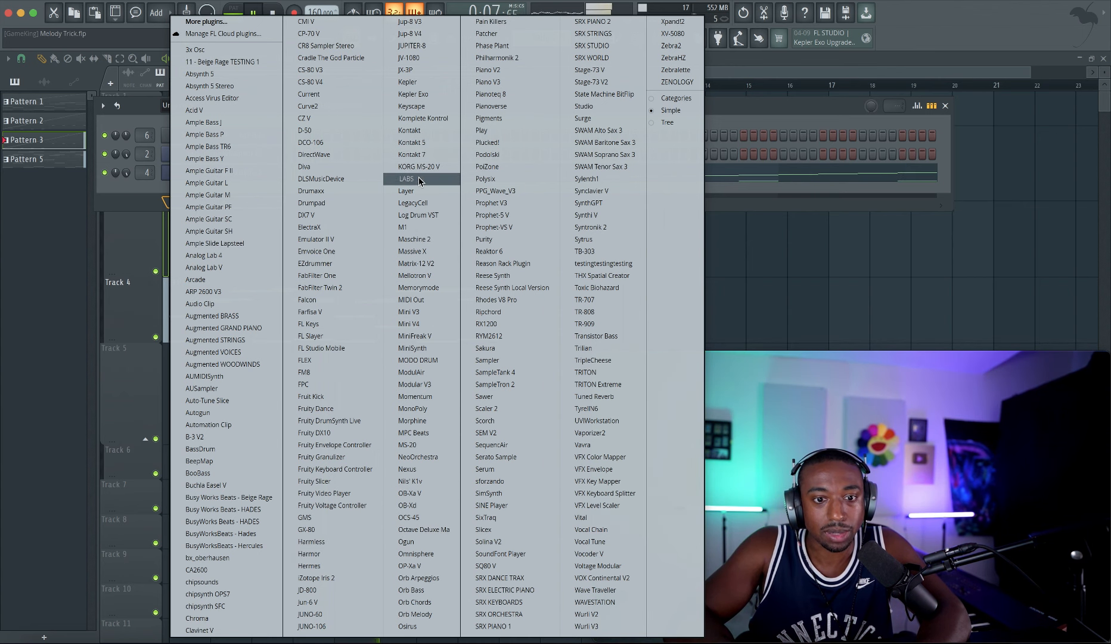
left_click(432, 107)
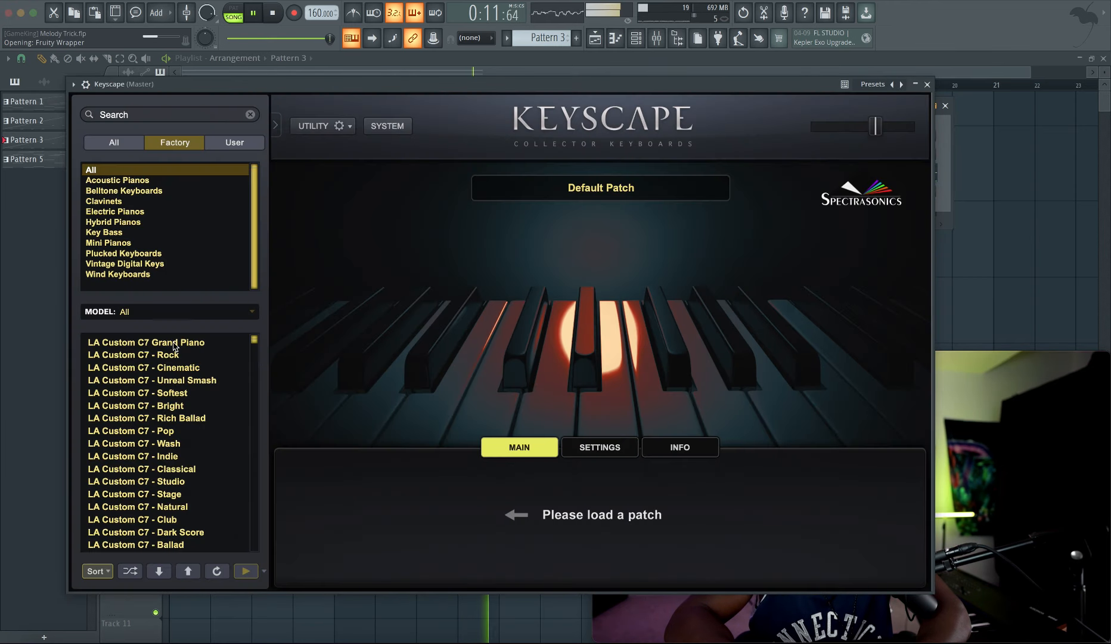
left_click(148, 354)
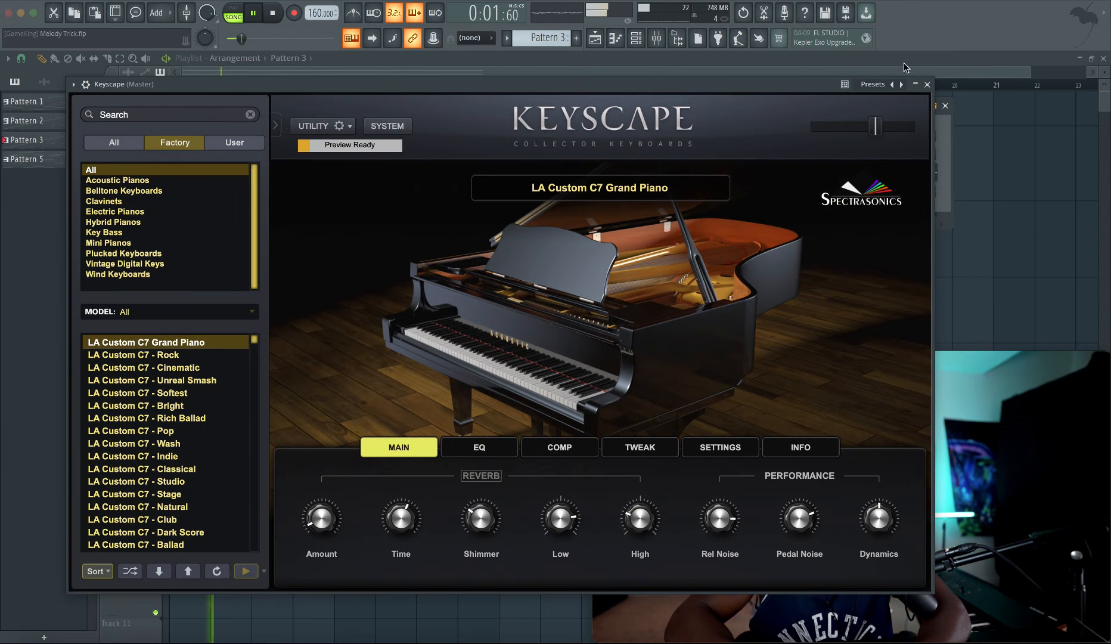
left_click(928, 84)
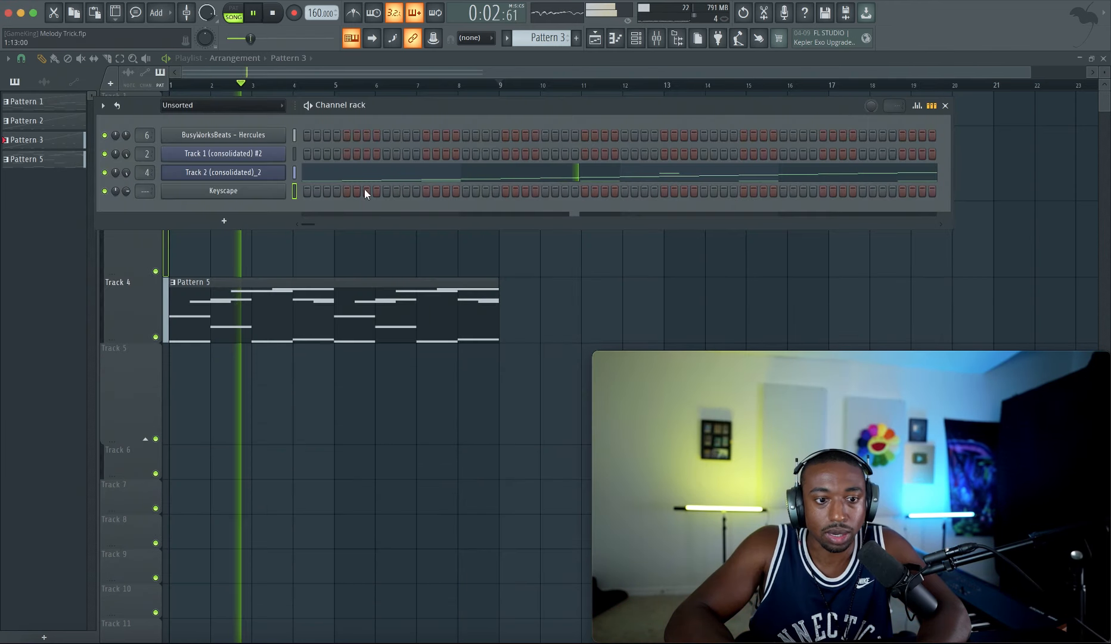
- Switch to the empty Pattern 4, stop playback, and open the piano roll for the Keyscape channel
right_click(549, 37)
left_click(633, 39)
key("space")
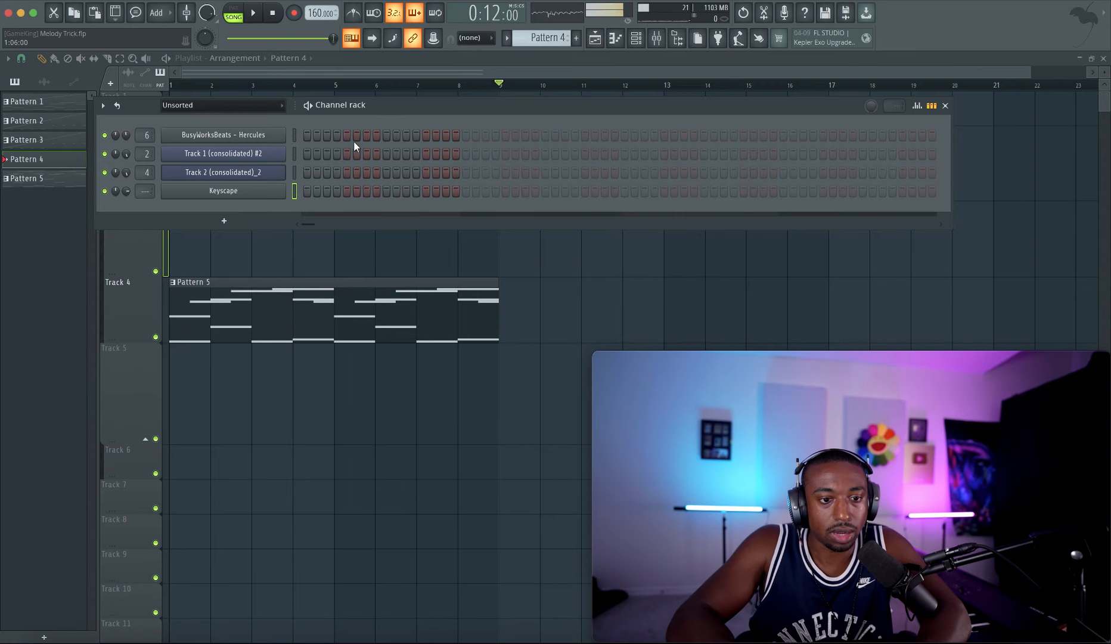
key("F9")
right_click(277, 191)
left_click(310, 189)
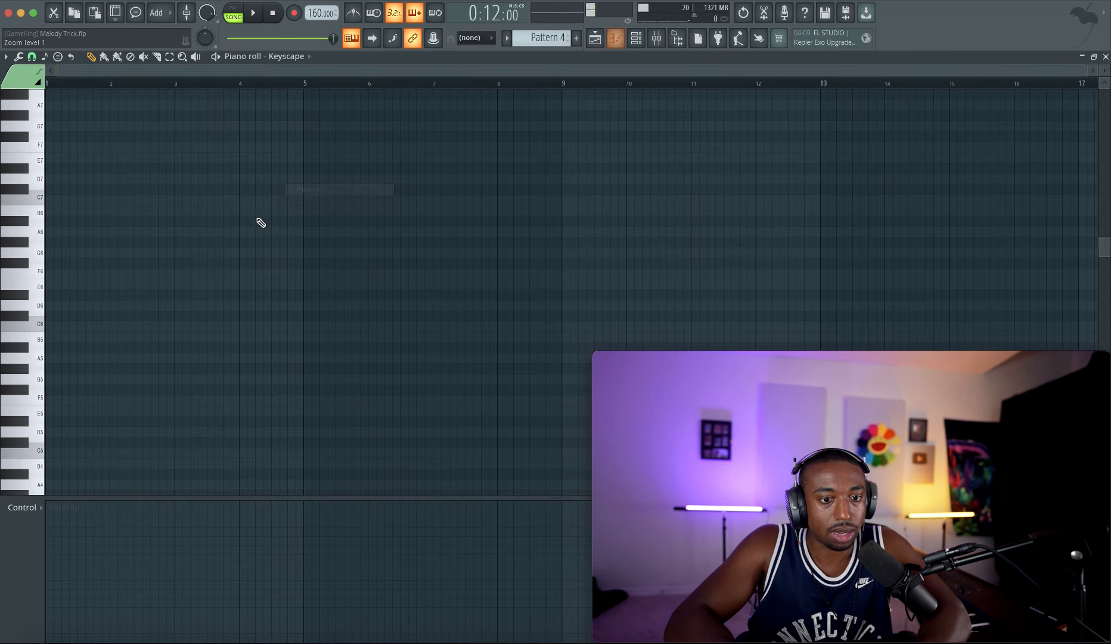
- Enter two stacked four-bar Keyscape notes starting at bar 1, one on C3 and one on C4
double_click(48, 327)
left_click(625, 400)
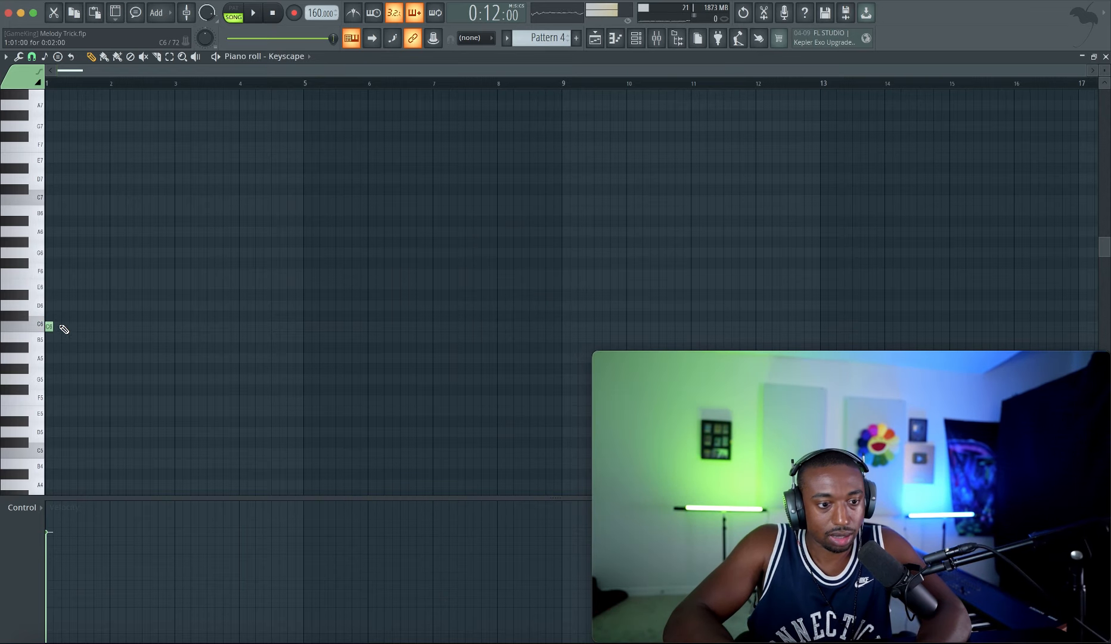
left_click_drag(52, 326, 303, 331)
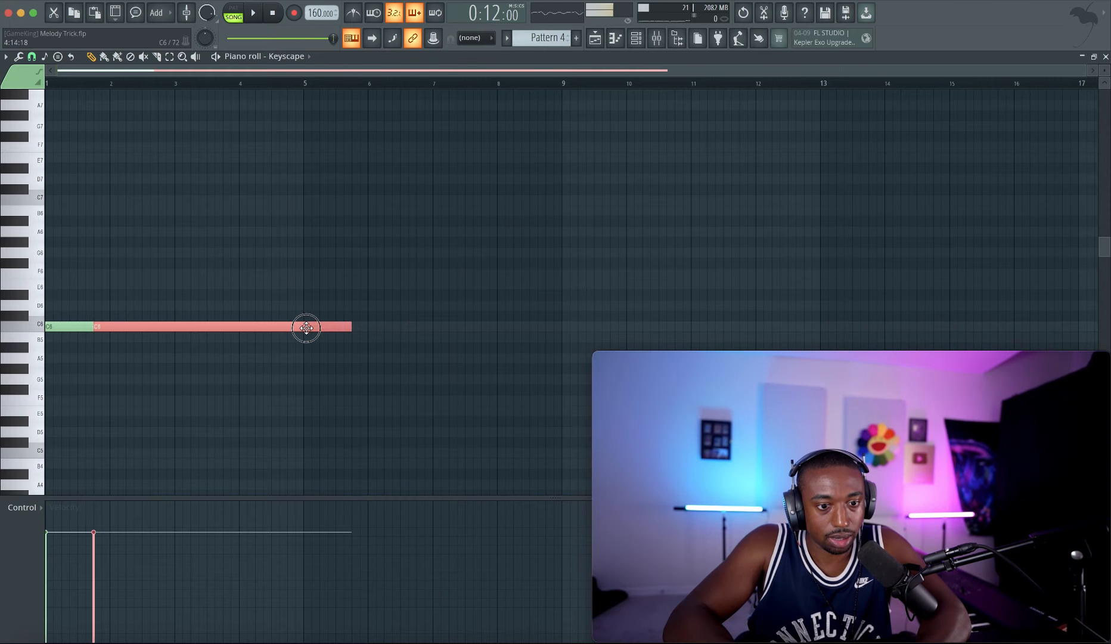
key("super+v")
key("super+Down")
key("super+a")
scroll(143, 493, "up", 2)
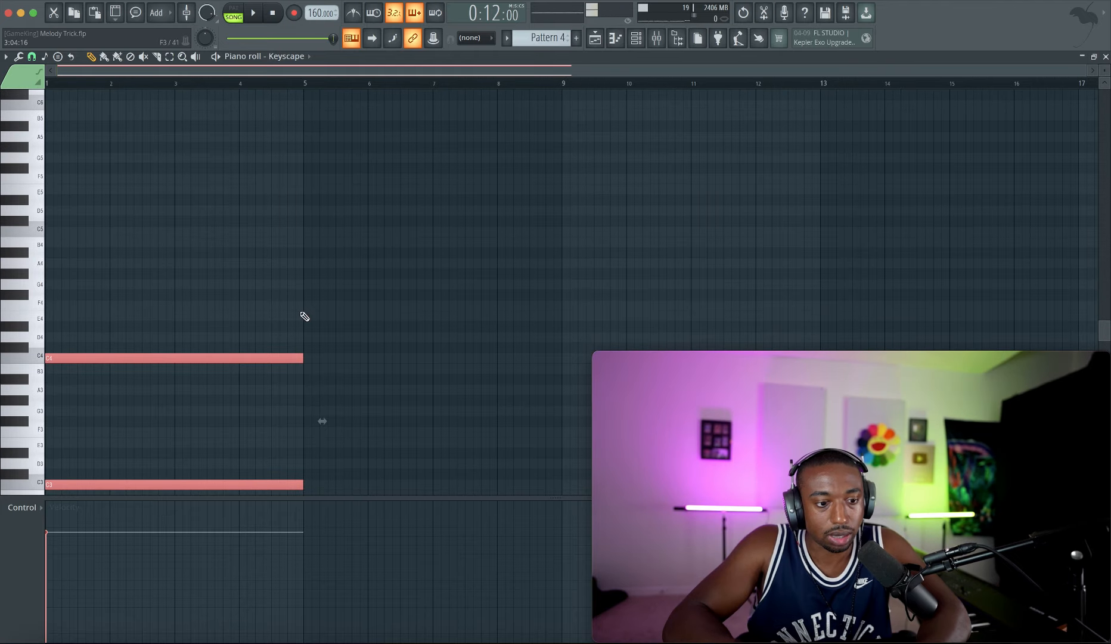
- Place Pattern 4 at bar 1 on Track 5 of the playlist and start playback
left_click(598, 40)
left_click(183, 364)
key("space")
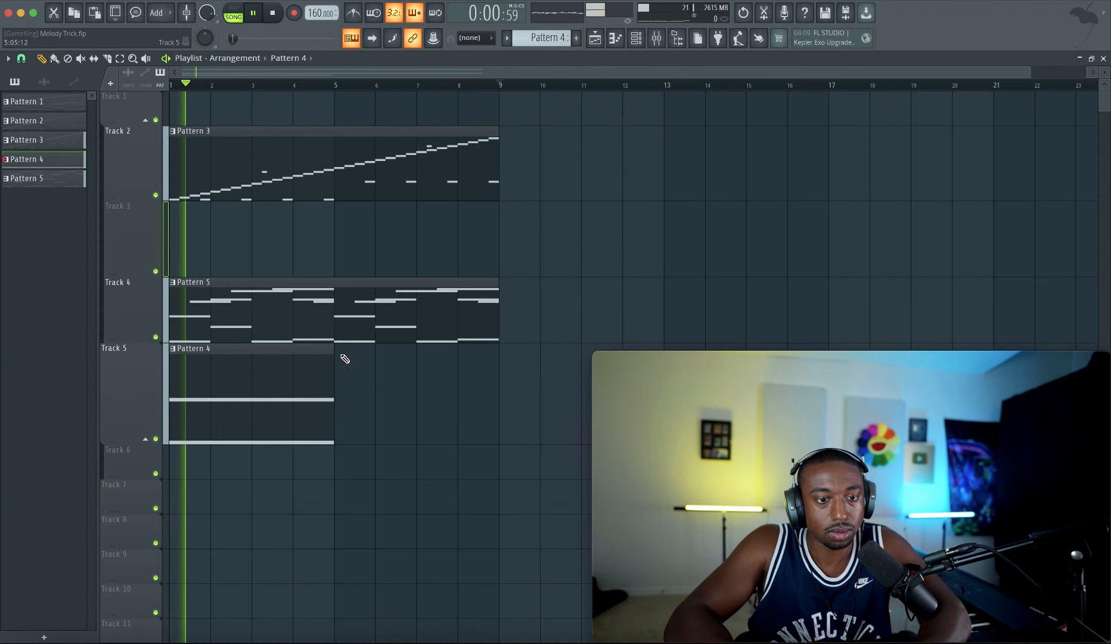
- Duplicate both Pattern 4 notes into bars 5 to 8, lower the copies to C2 and C3, and return to the playlist
double_click(315, 391)
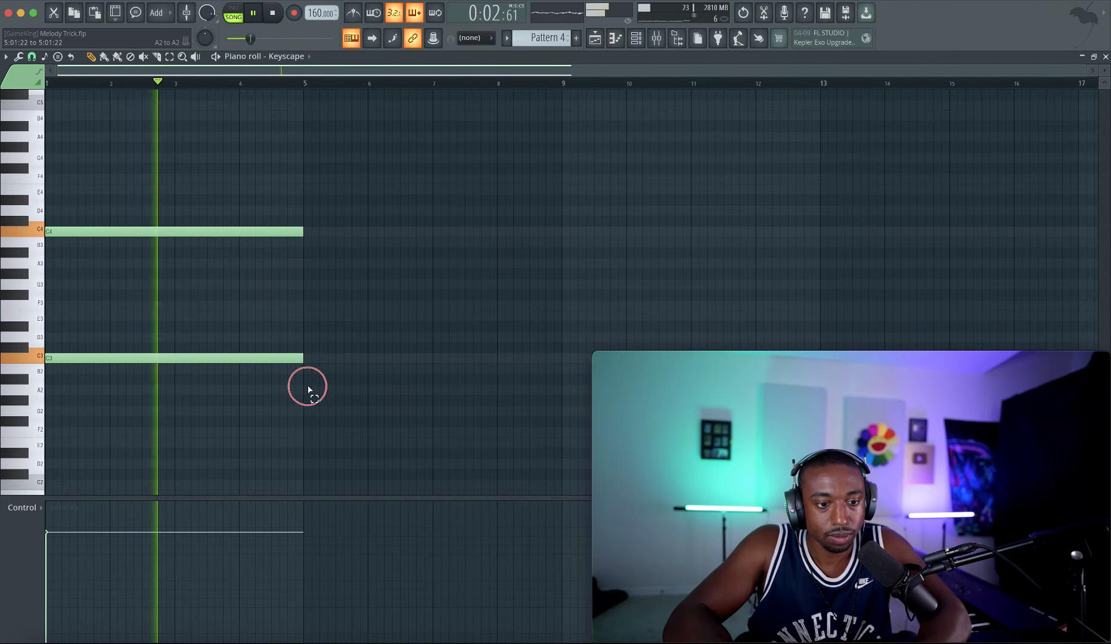
key("super+a")
left_click_drag(199, 228, 449, 215, "shift")
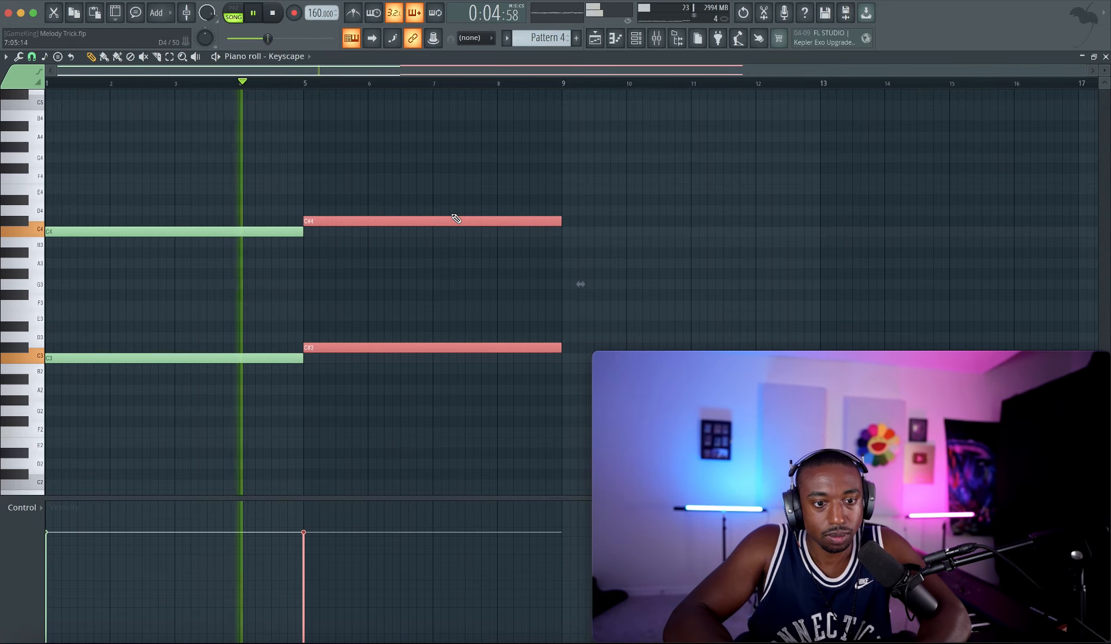
key("ctrl+Down")
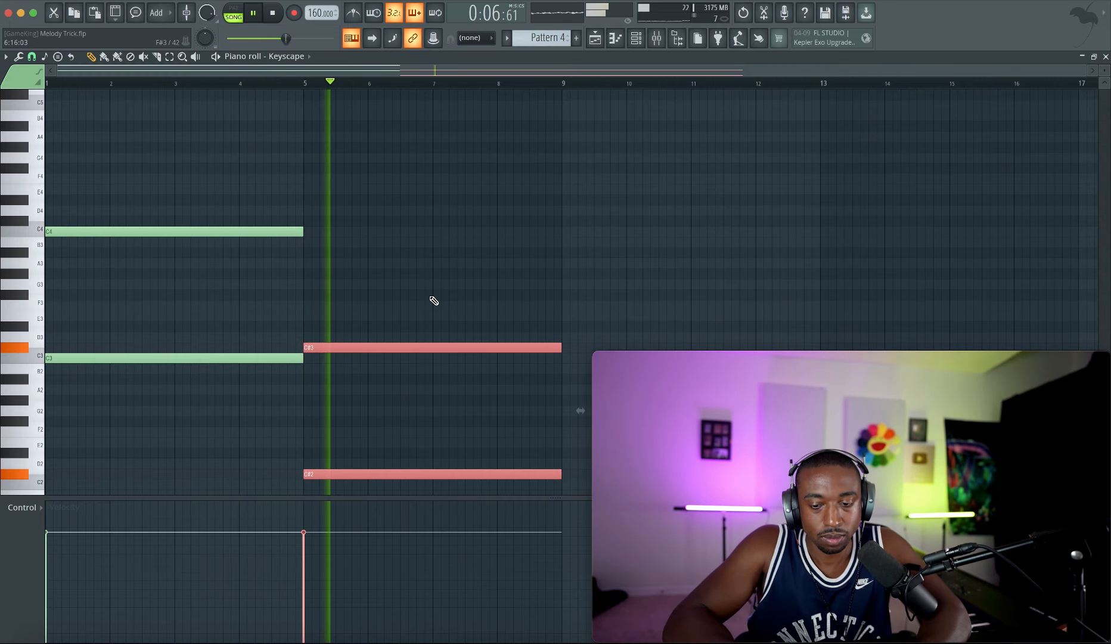
key("shift+Down")
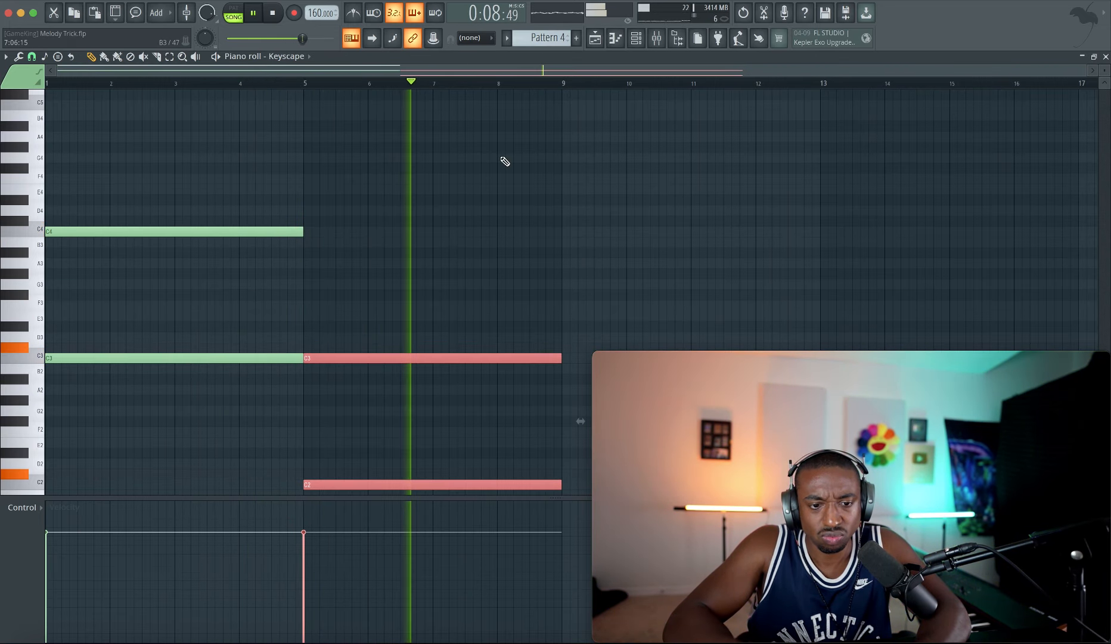
left_click(597, 39)
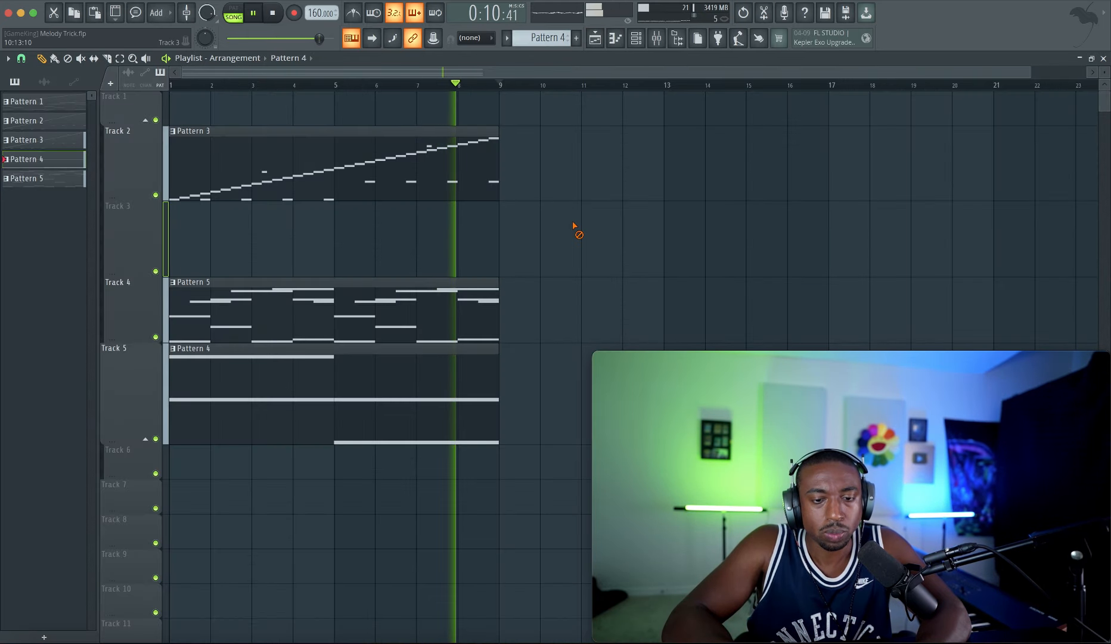
right_click(557, 150)
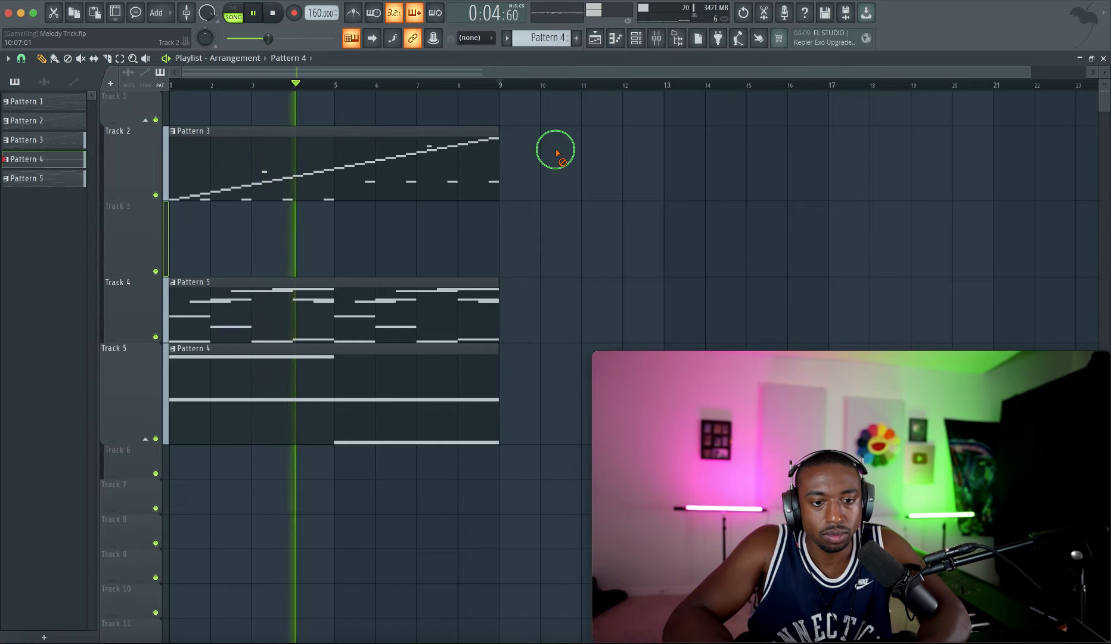